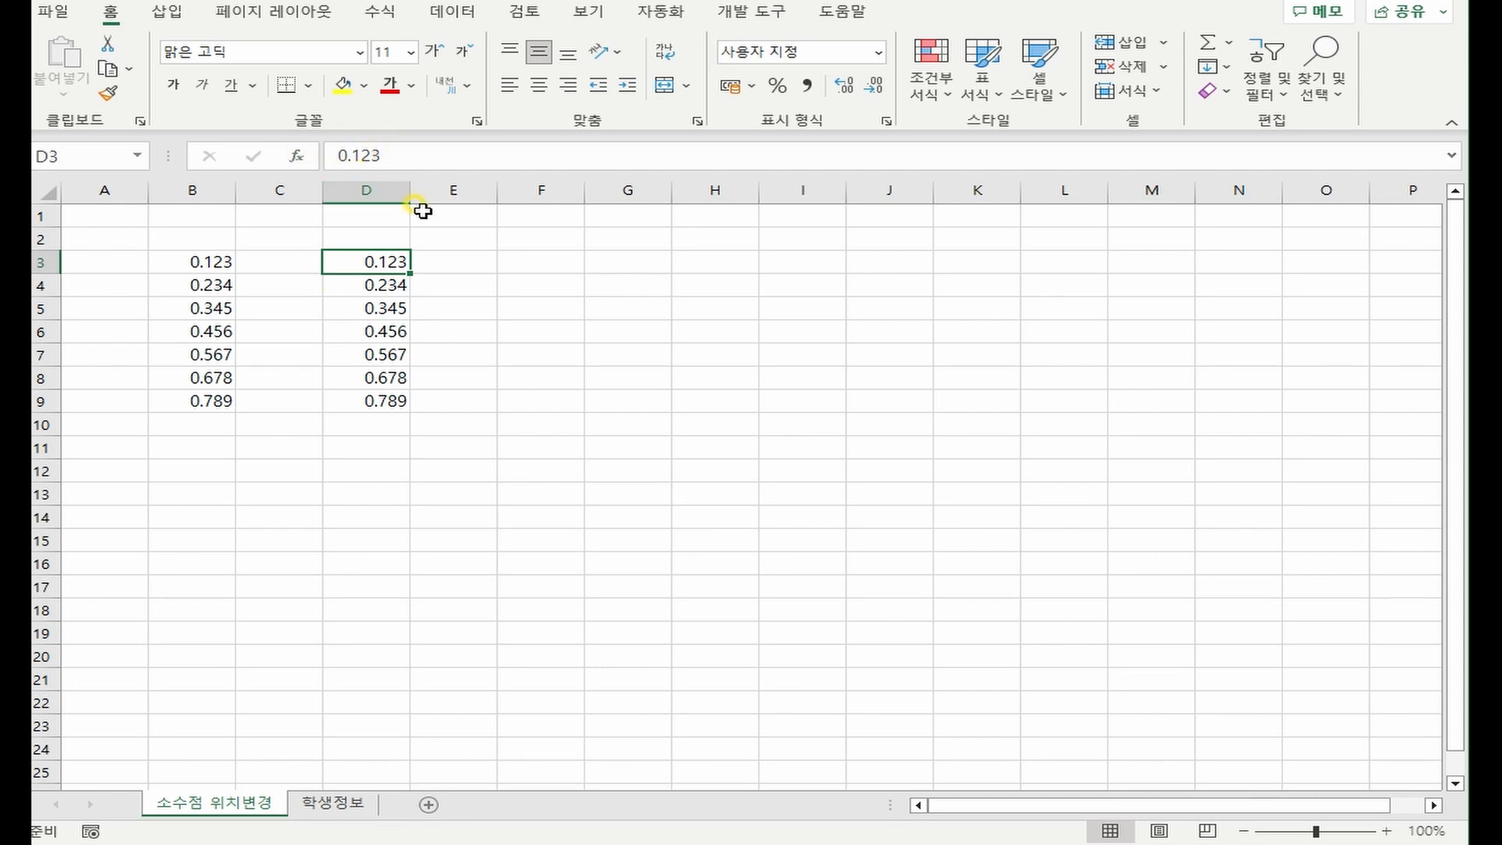
pyautogui.hotkey('ctrl', '1')
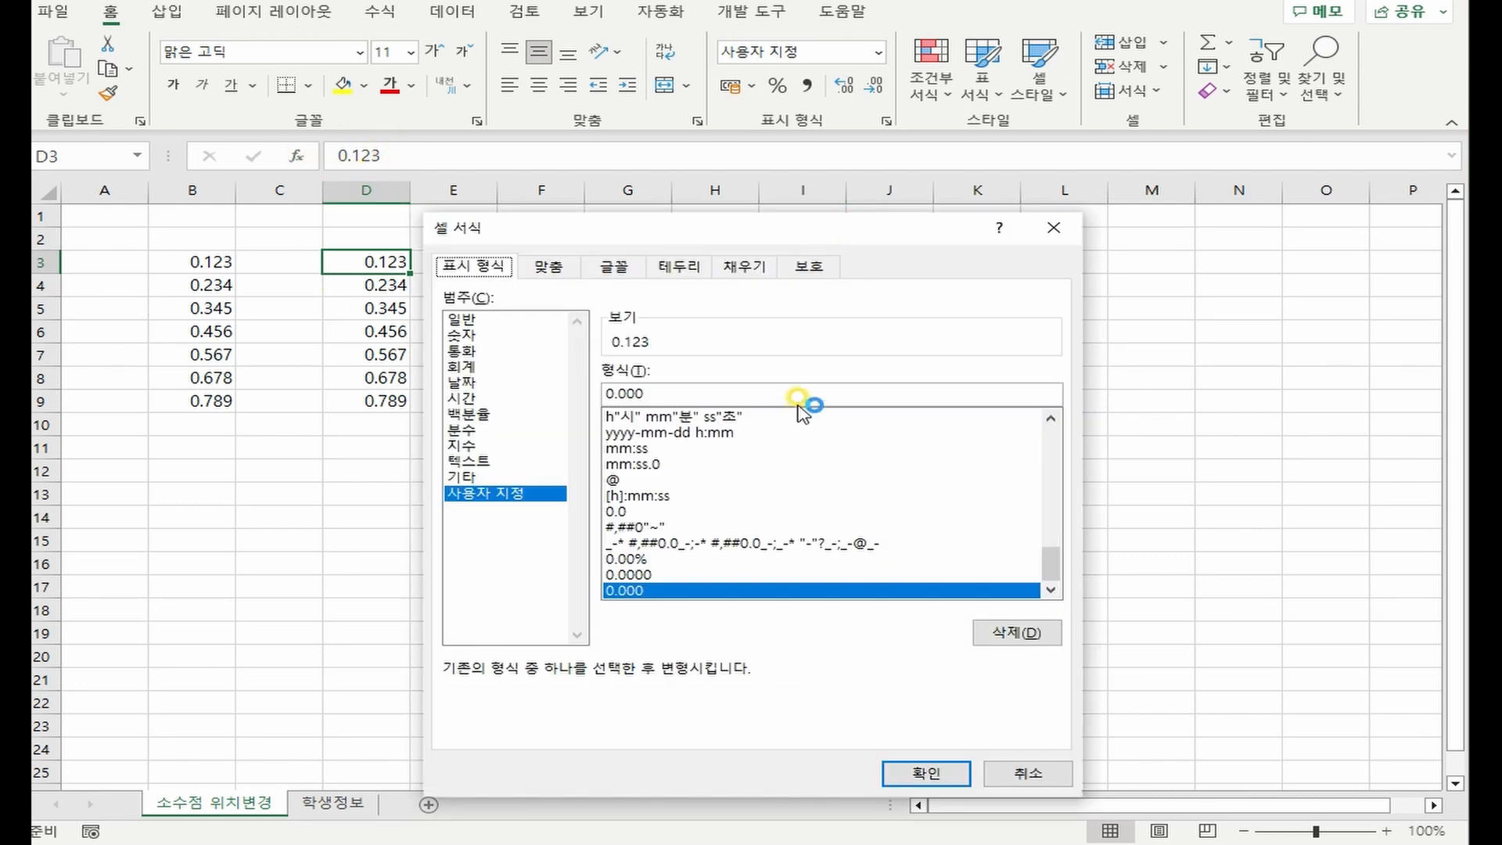
pyautogui.click(477, 322)
pyautogui.click(485, 475)
pyautogui.click(485, 493)
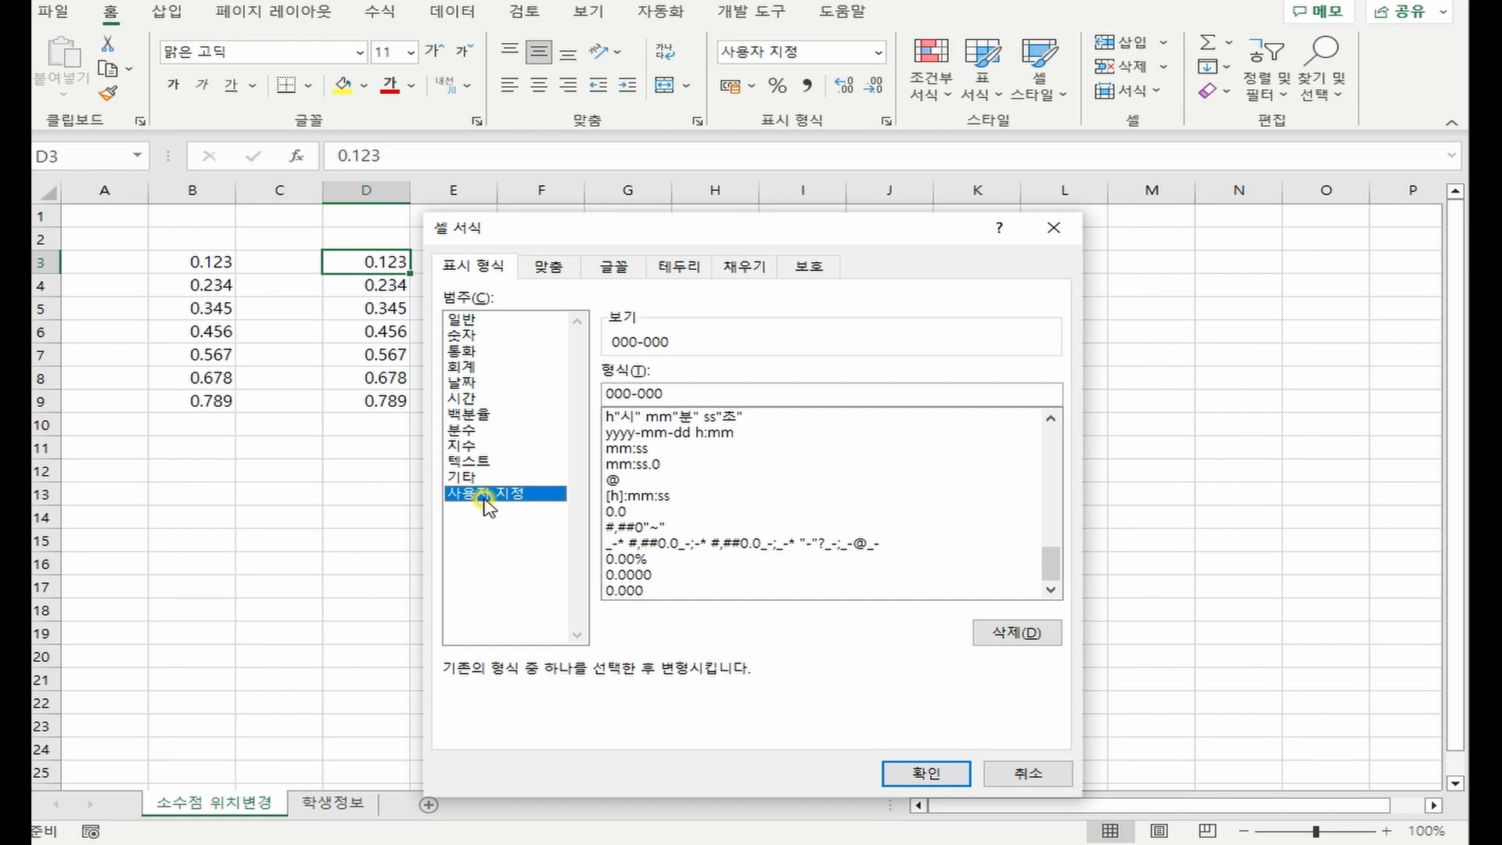
pyautogui.click(1049, 778)
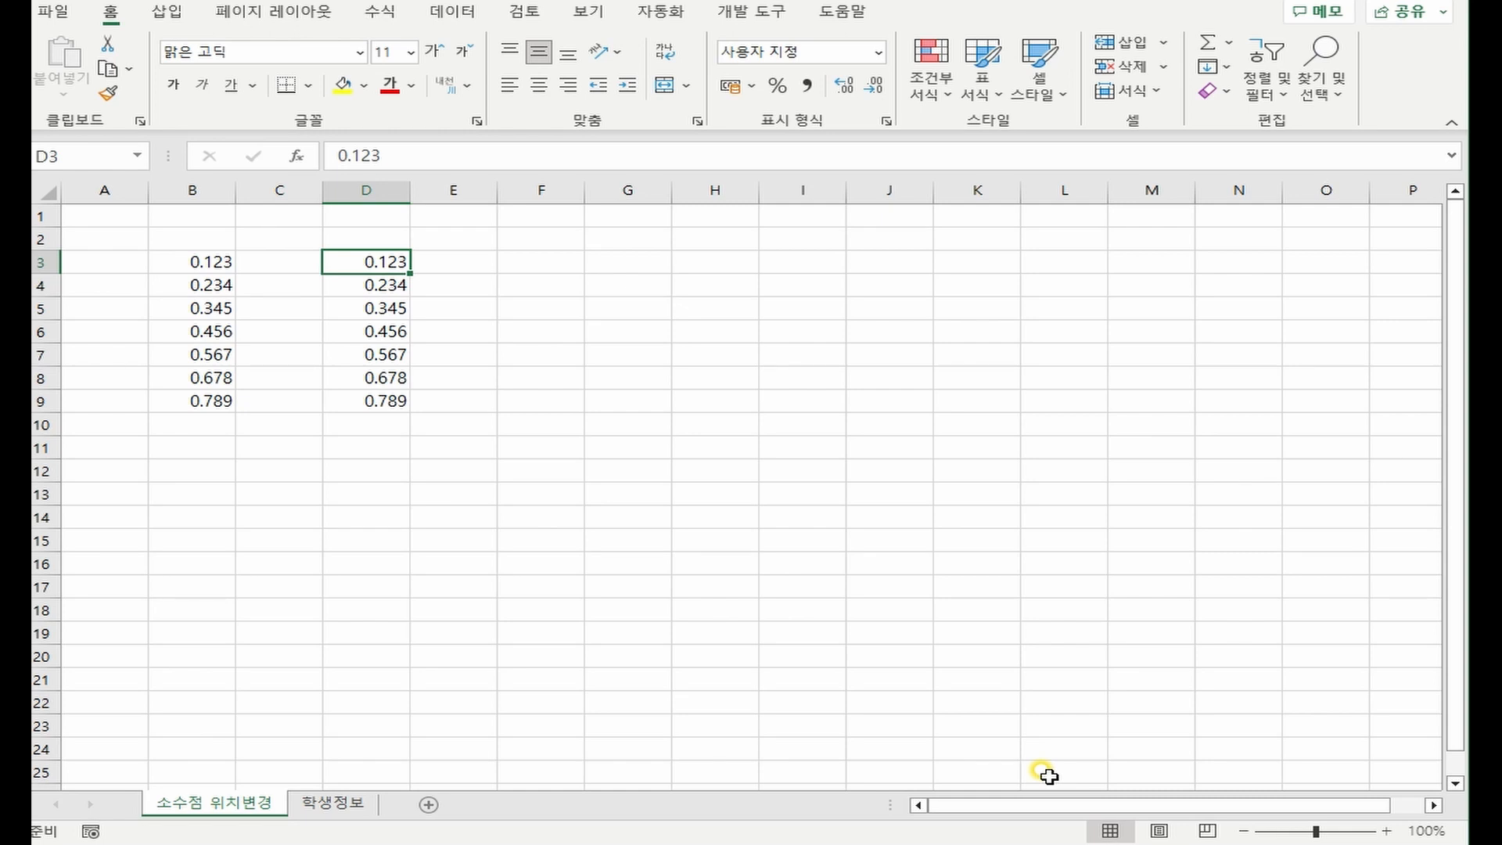
# Give cells D3:D9 a custom number format of 0.00, a line break and %, and turn on text wrapping for them.
pyautogui.hotkey('ctrl', 'shift', 'Down')
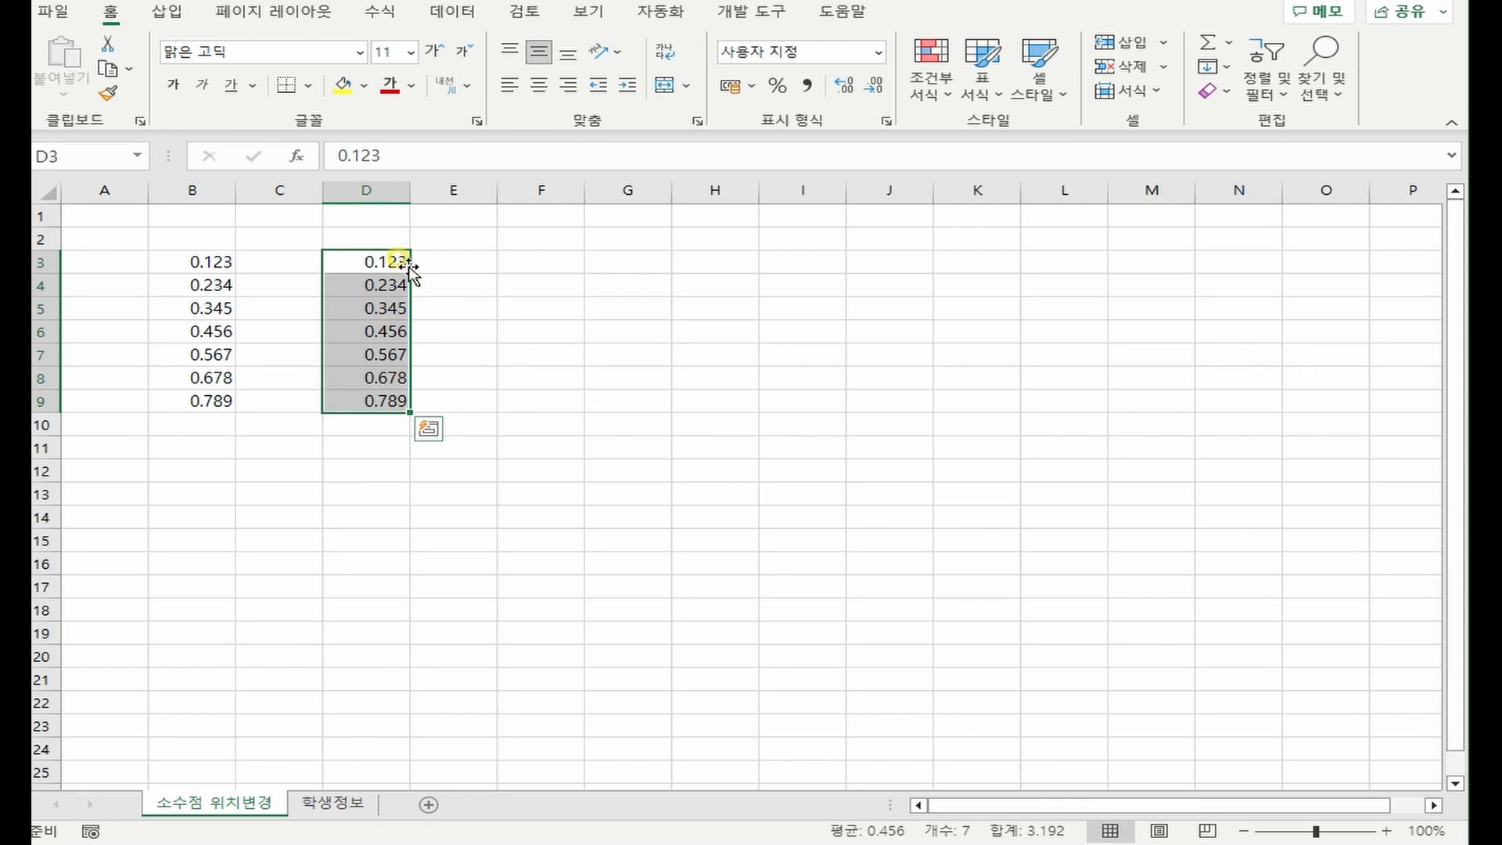
pyautogui.rightClick(392, 290)
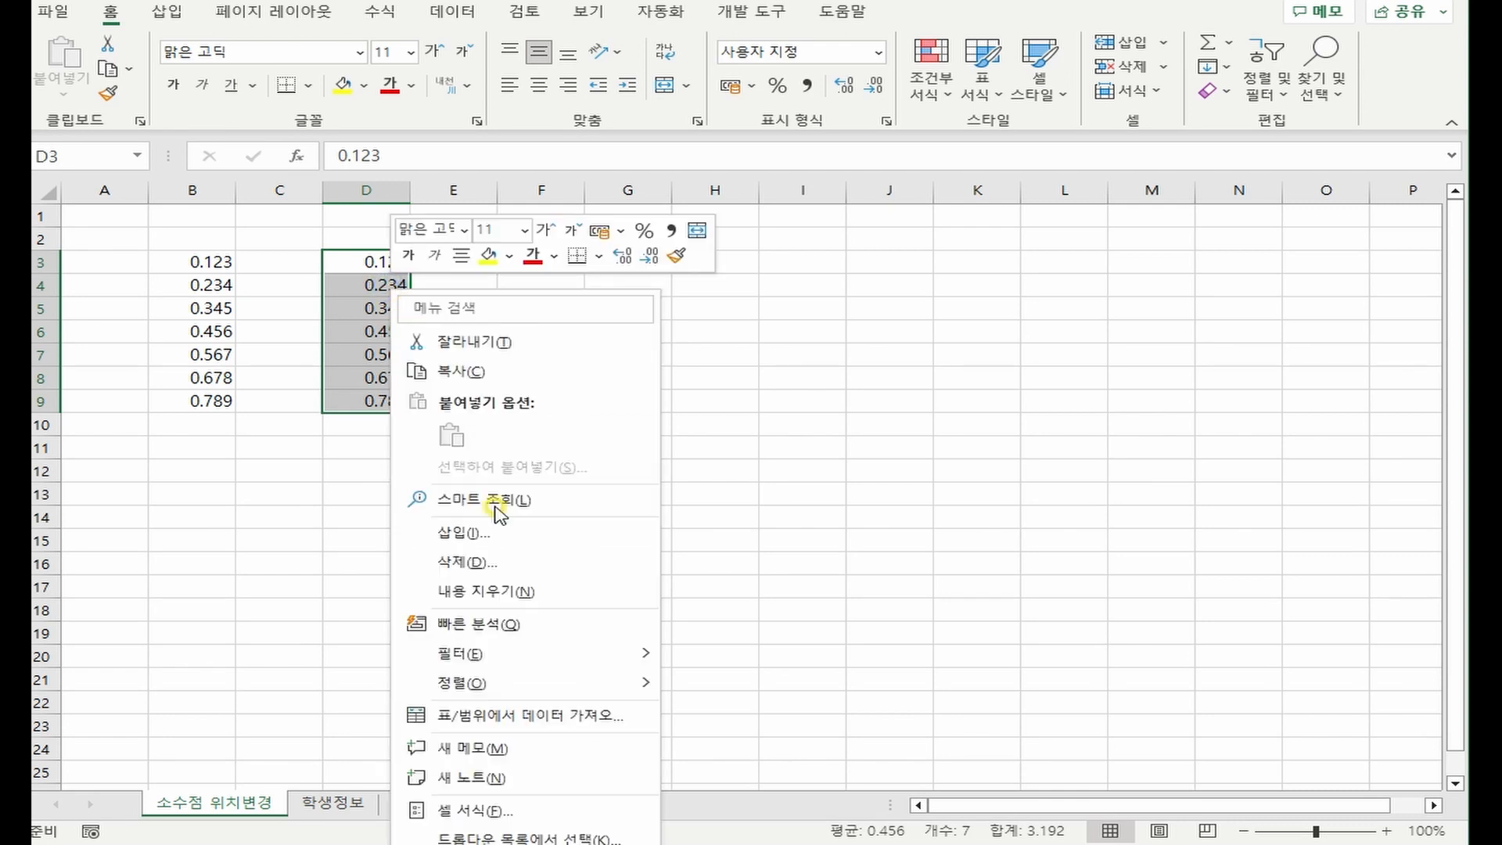
pyautogui.press('Escape')
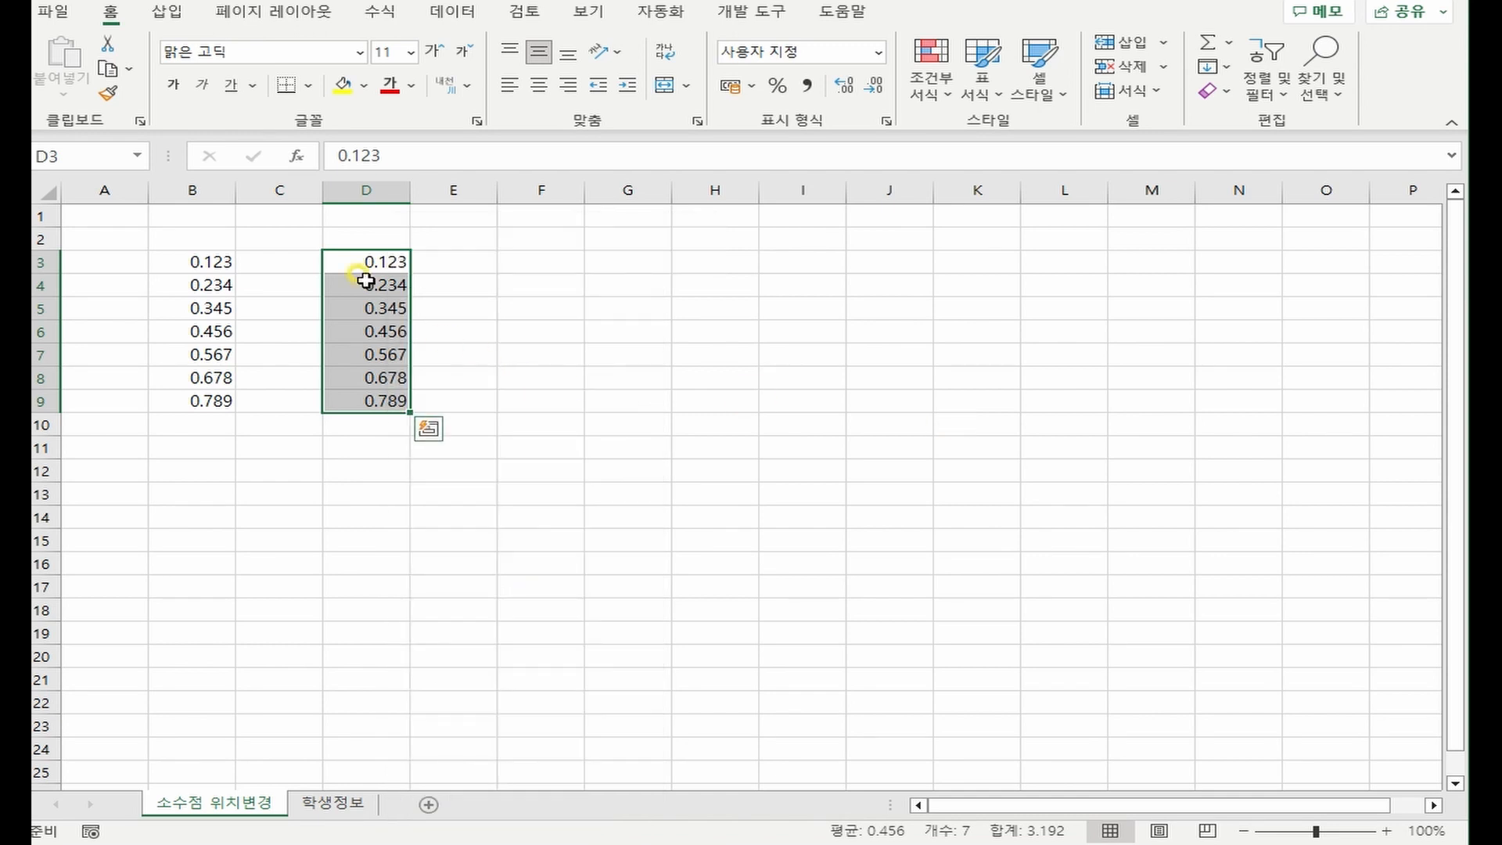
pyautogui.hotkey('ctrl', '1')
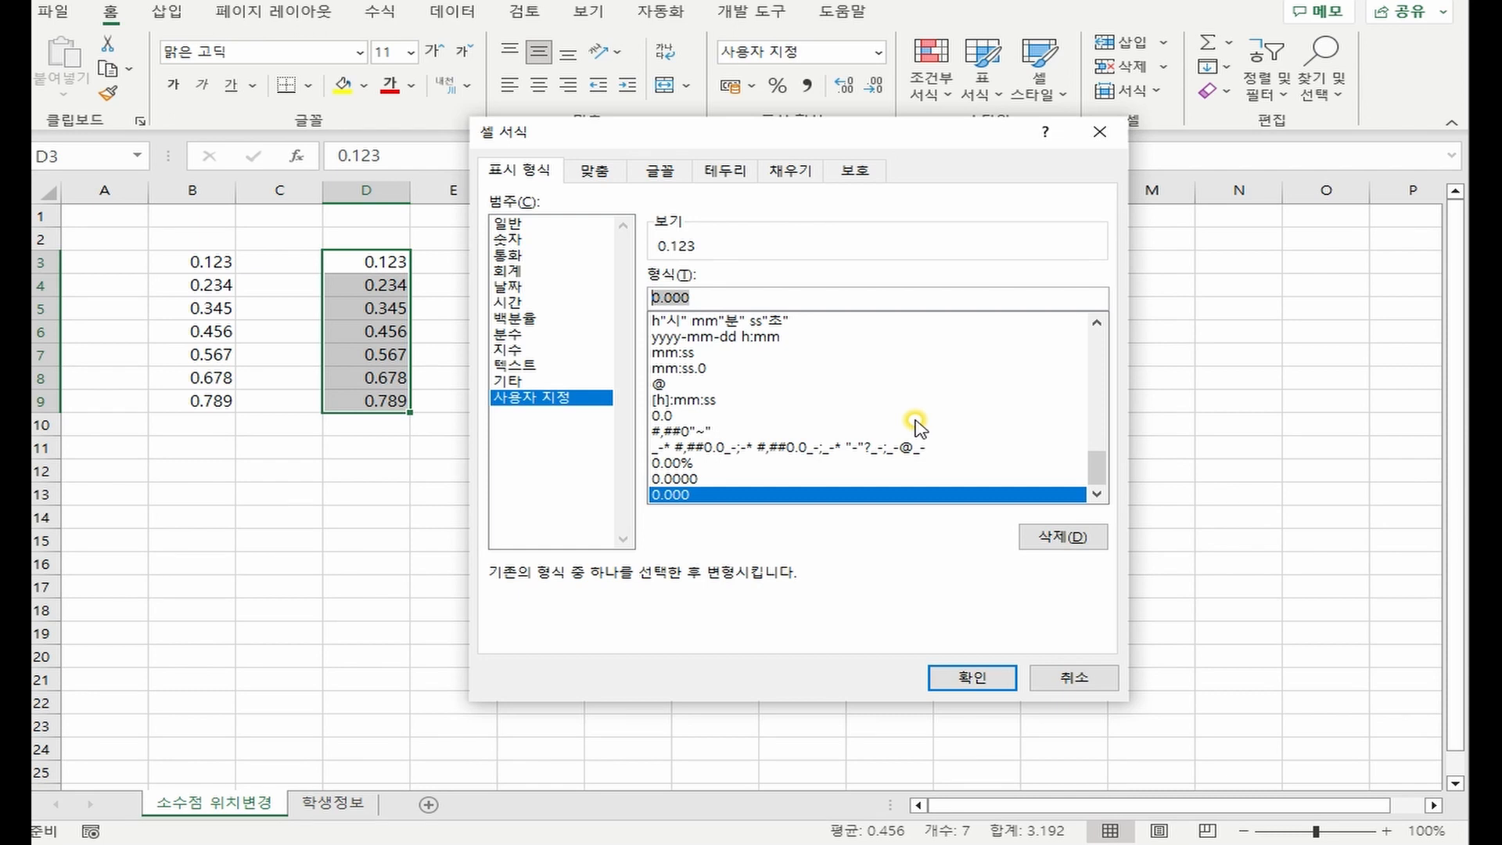
pyautogui.write('0.00')
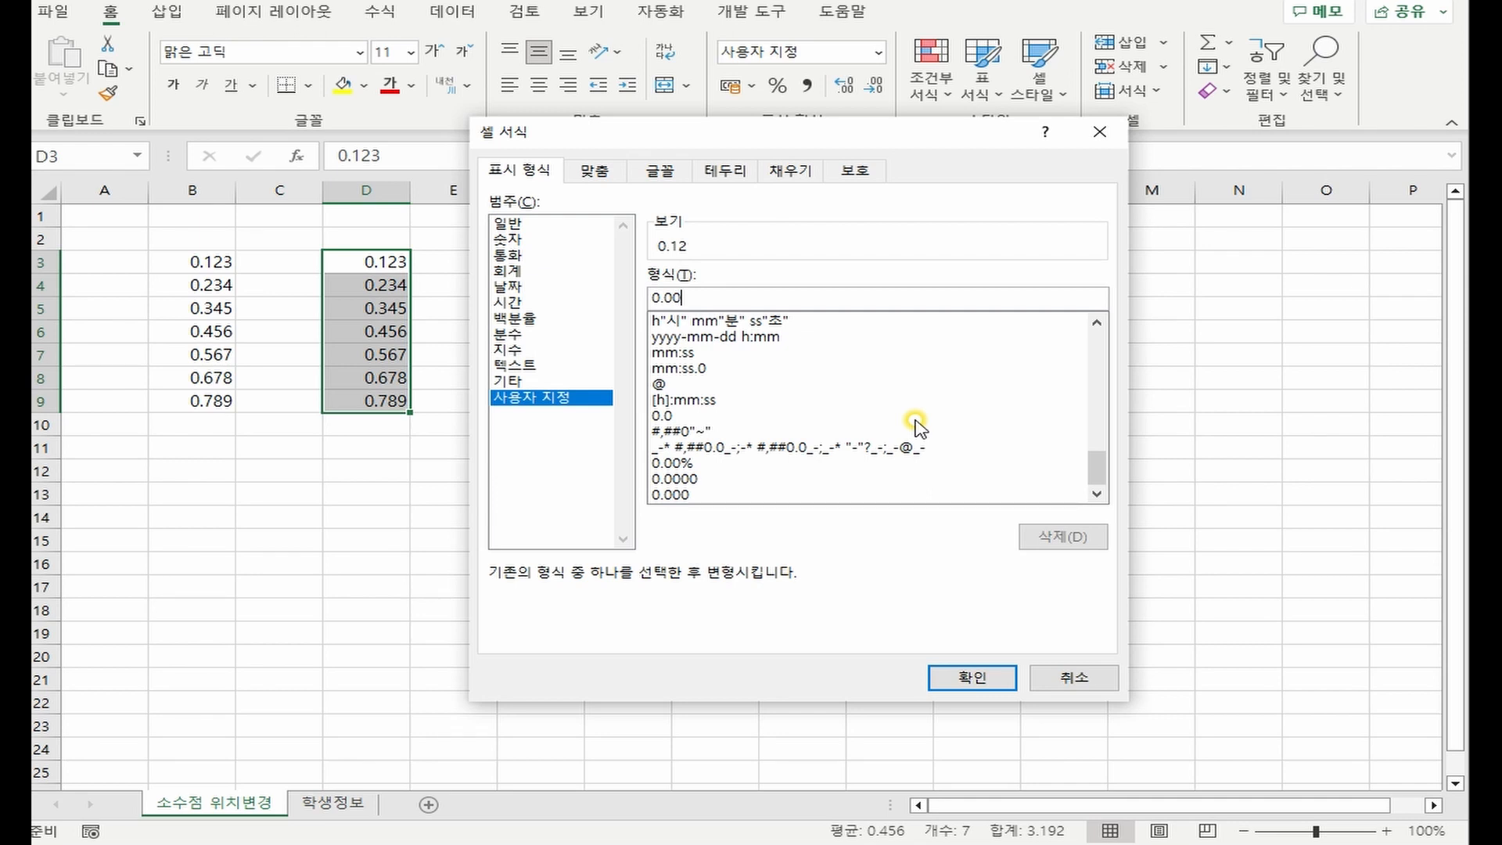
pyautogui.write('%')
pyautogui.press('Delete')
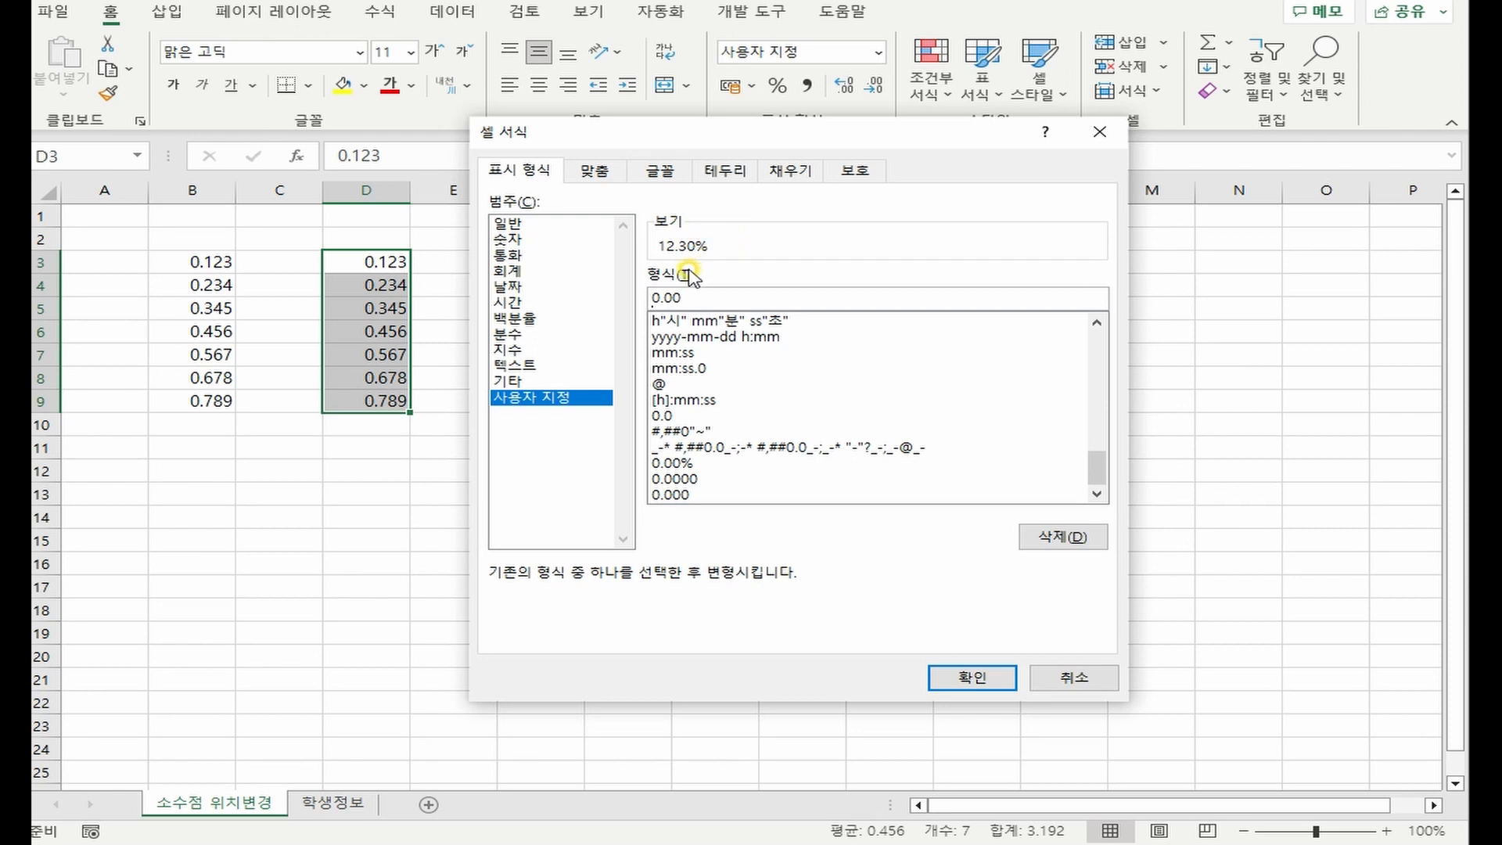
pyautogui.moveTo(691, 296); pyautogui.dragTo(639, 291)
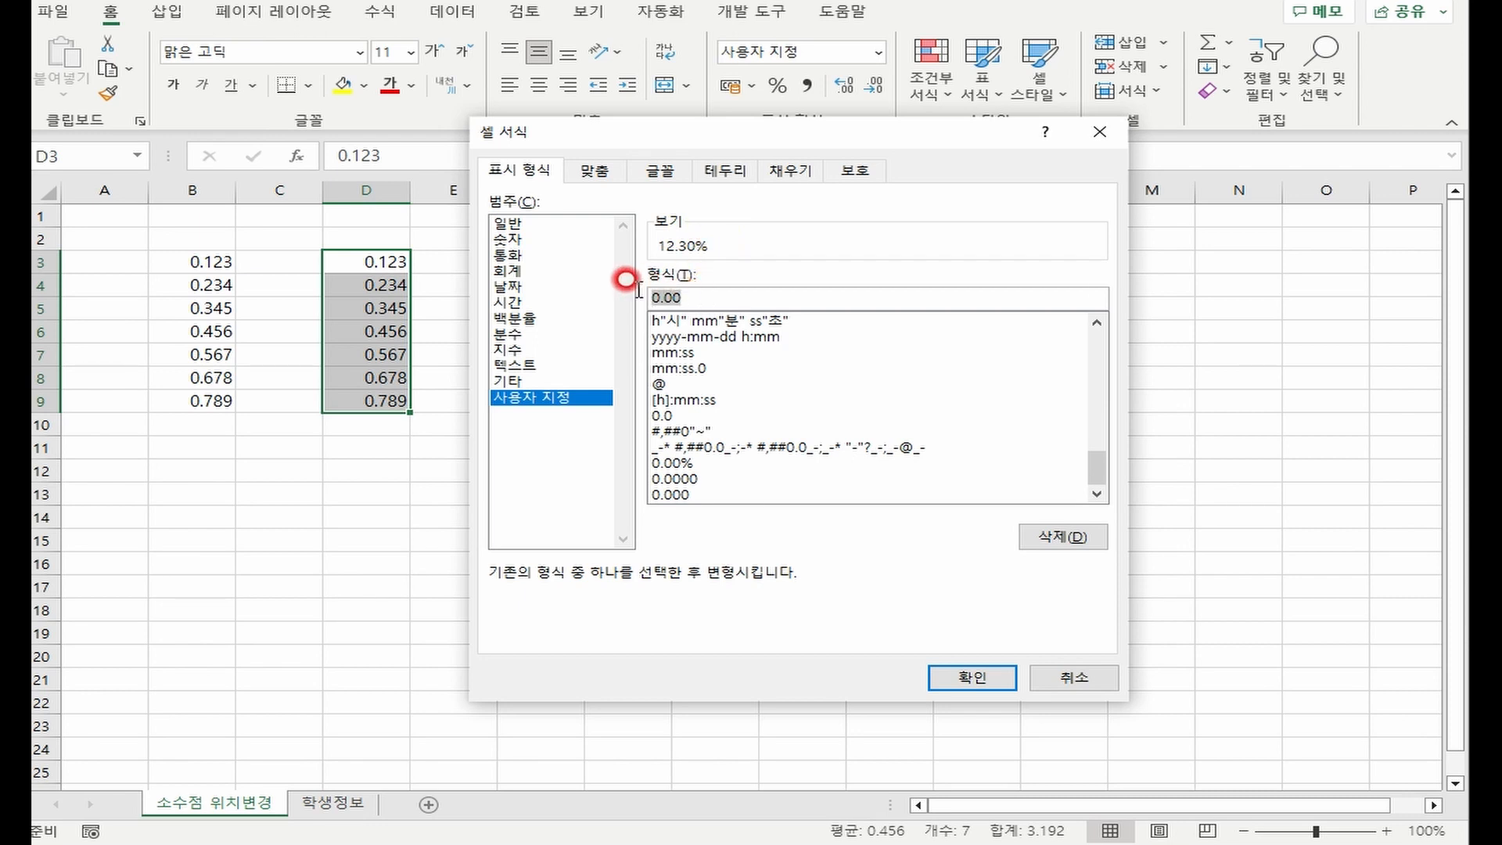
pyautogui.click(730, 301)
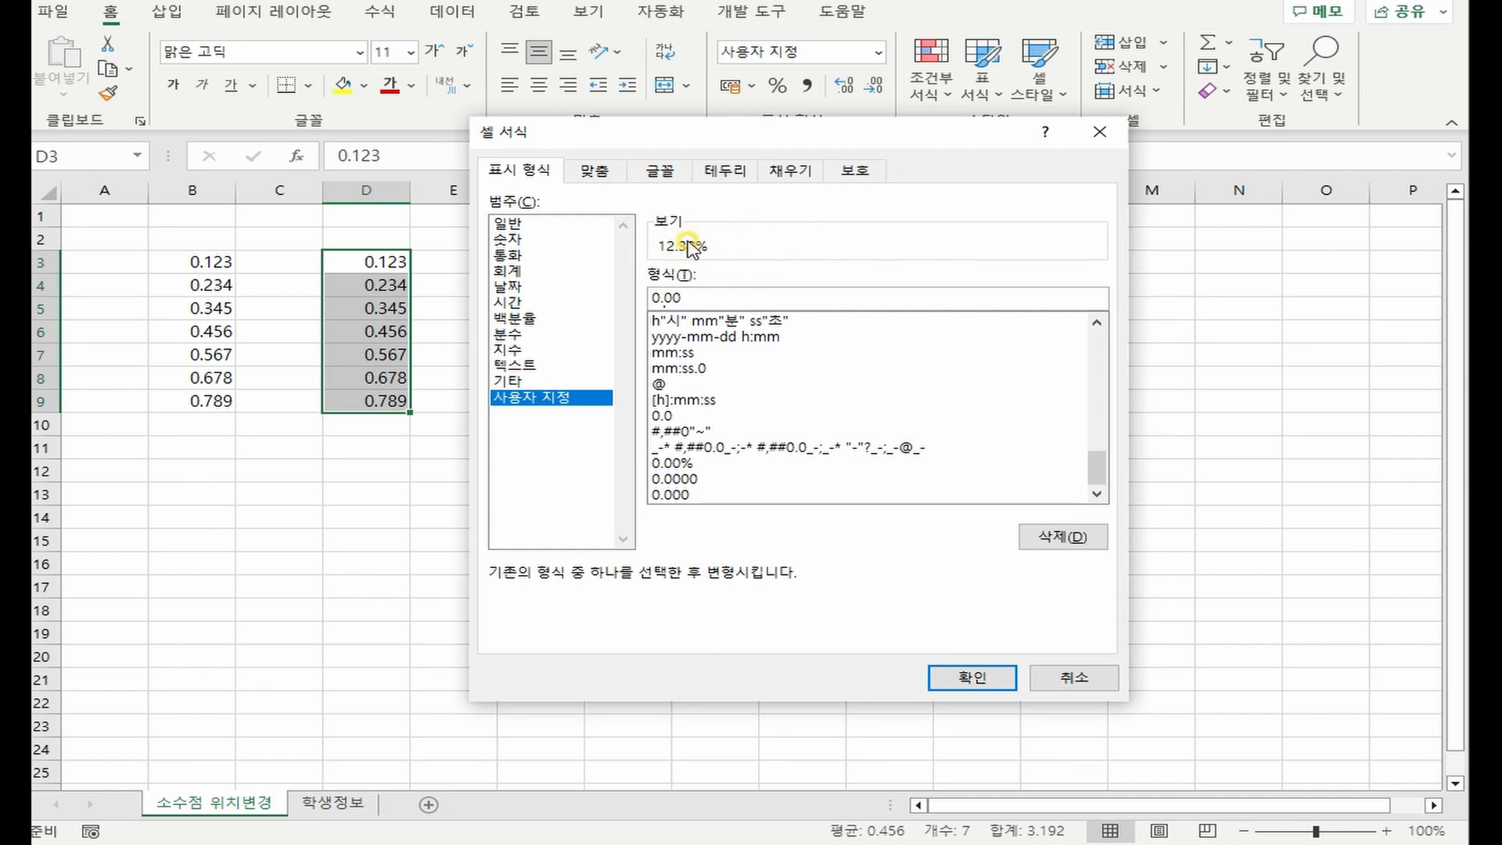
pyautogui.click(962, 677)
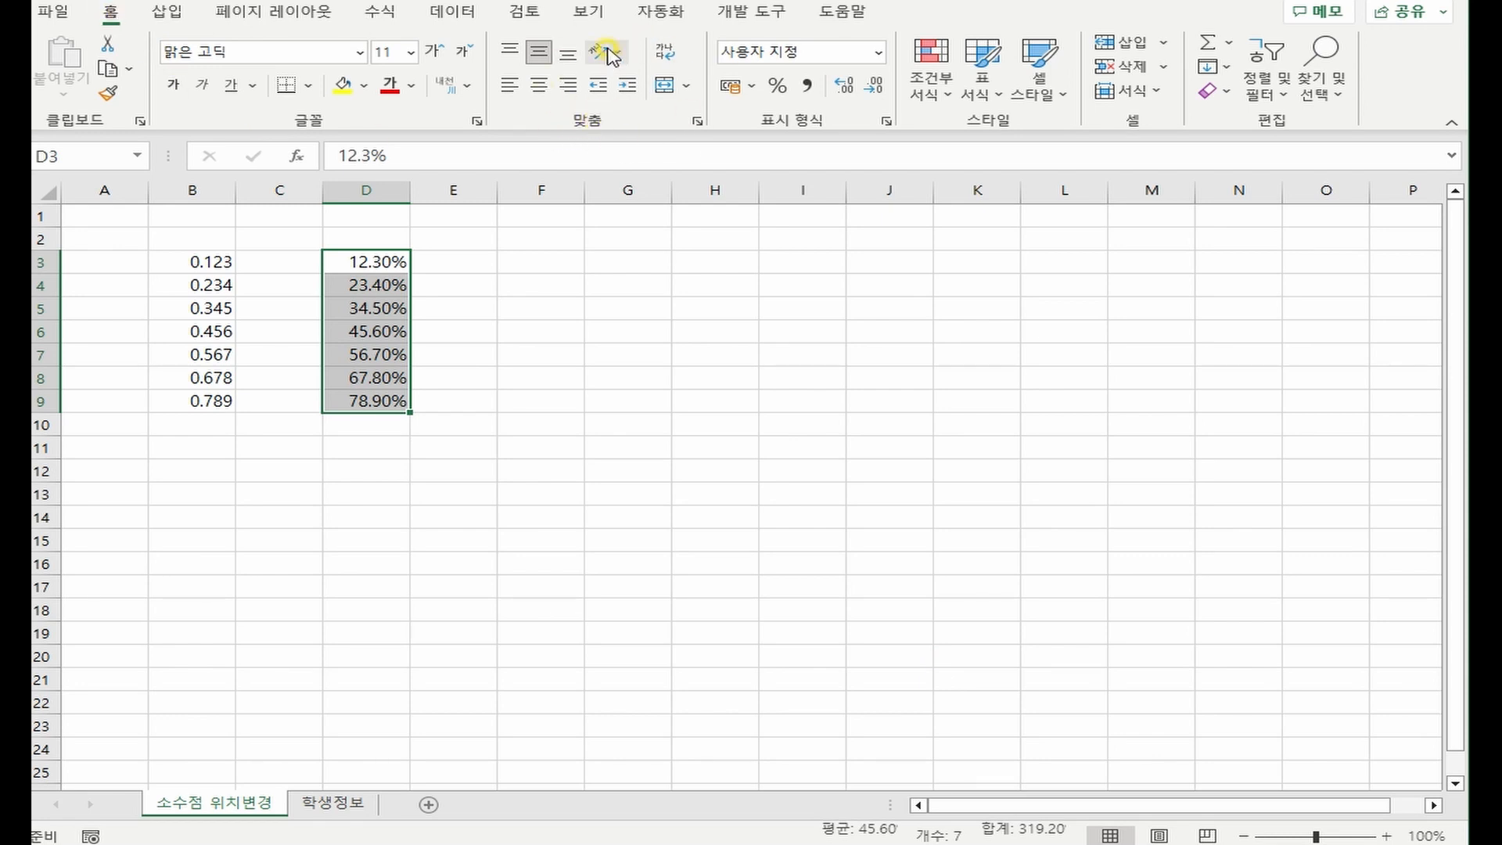
pyautogui.click(666, 55)
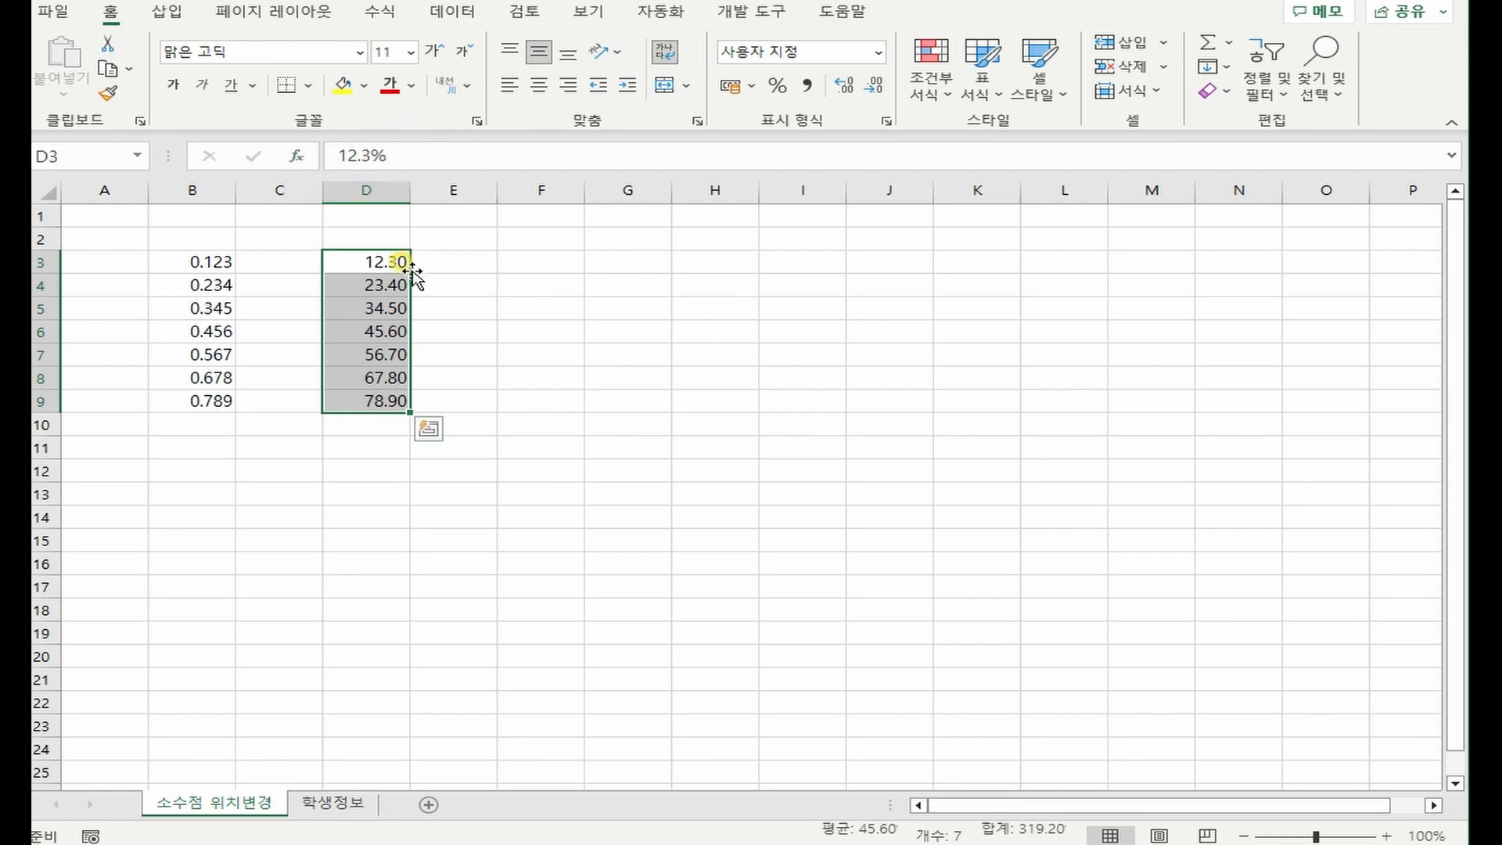
# Enlarge row 3 to check the second line of cell D3, and restore the row's original height.
pyautogui.click(101, 262)
pyautogui.moveTo(43, 273); pyautogui.dragTo(51, 308)
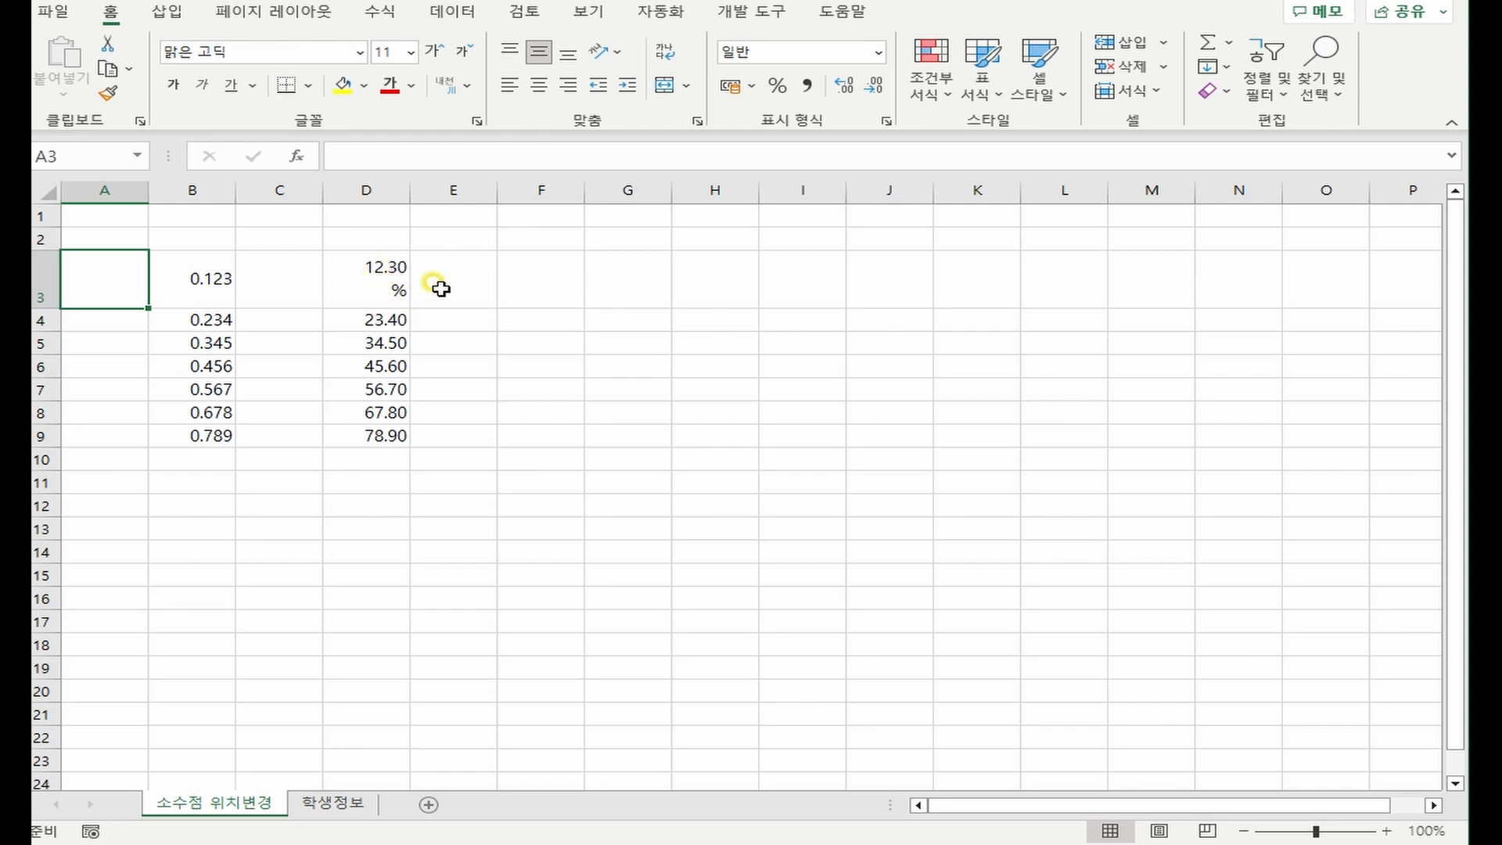
pyautogui.moveTo(43, 308); pyautogui.dragTo(51, 274)
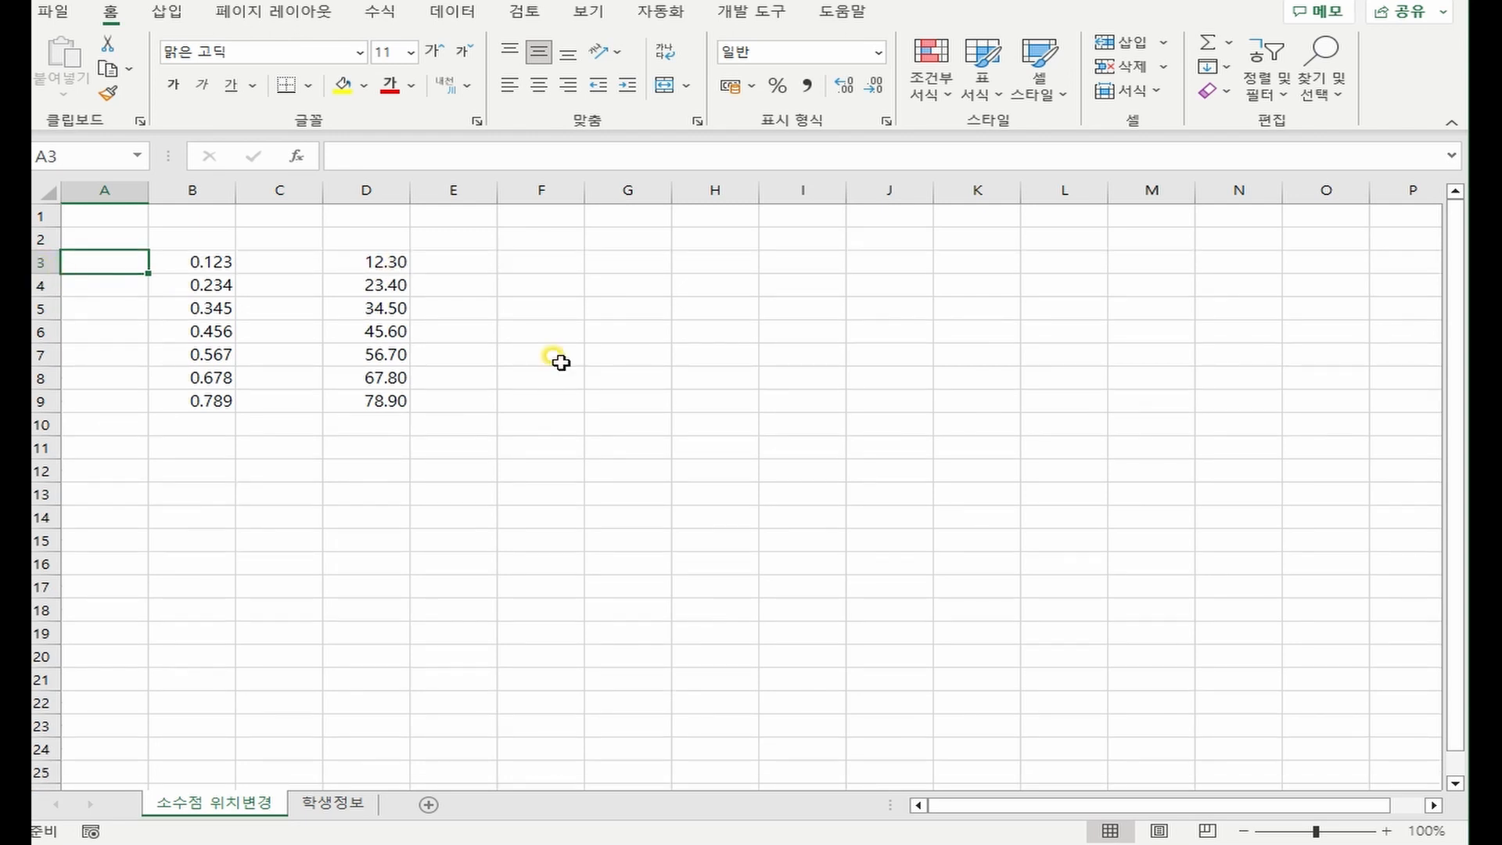
pyautogui.press('Right')
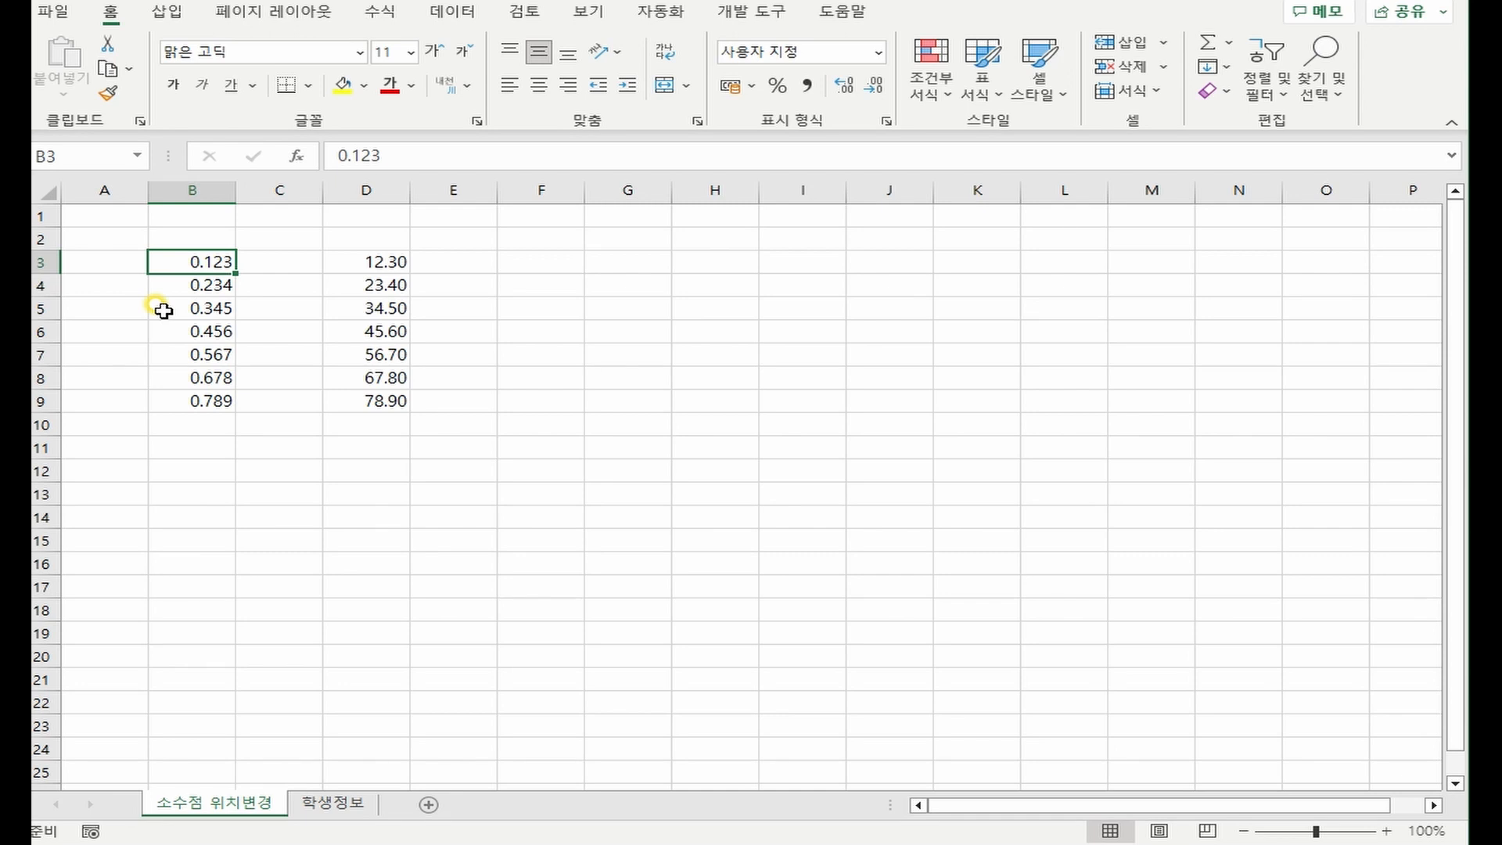
pyautogui.press('Right')
pyautogui.press('Right')
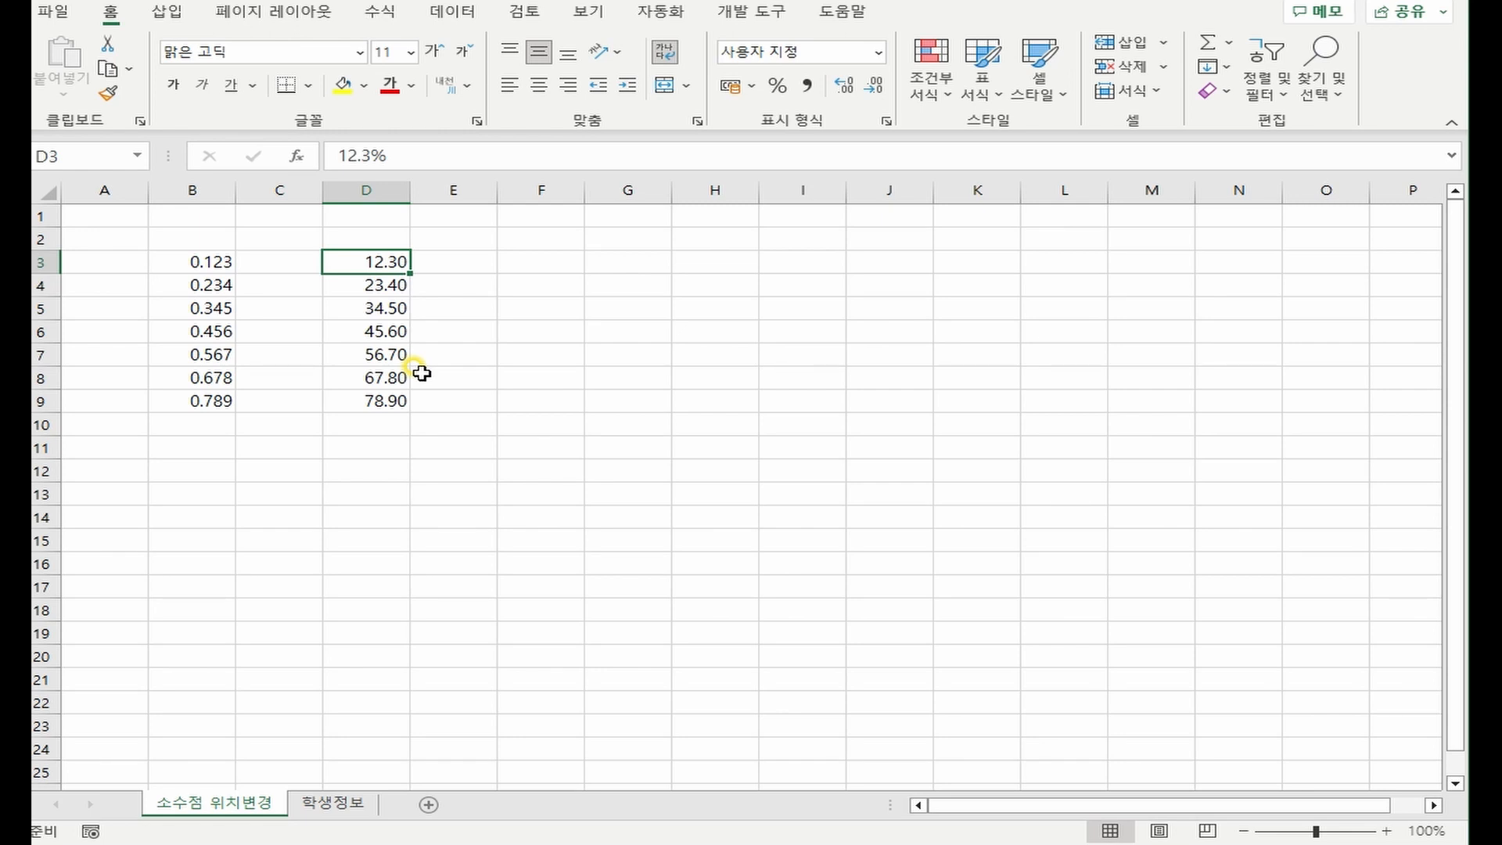
# Select the column chart below the table on the 학생정보 sheet and open its chart area formatting options.
pyautogui.click(336, 806)
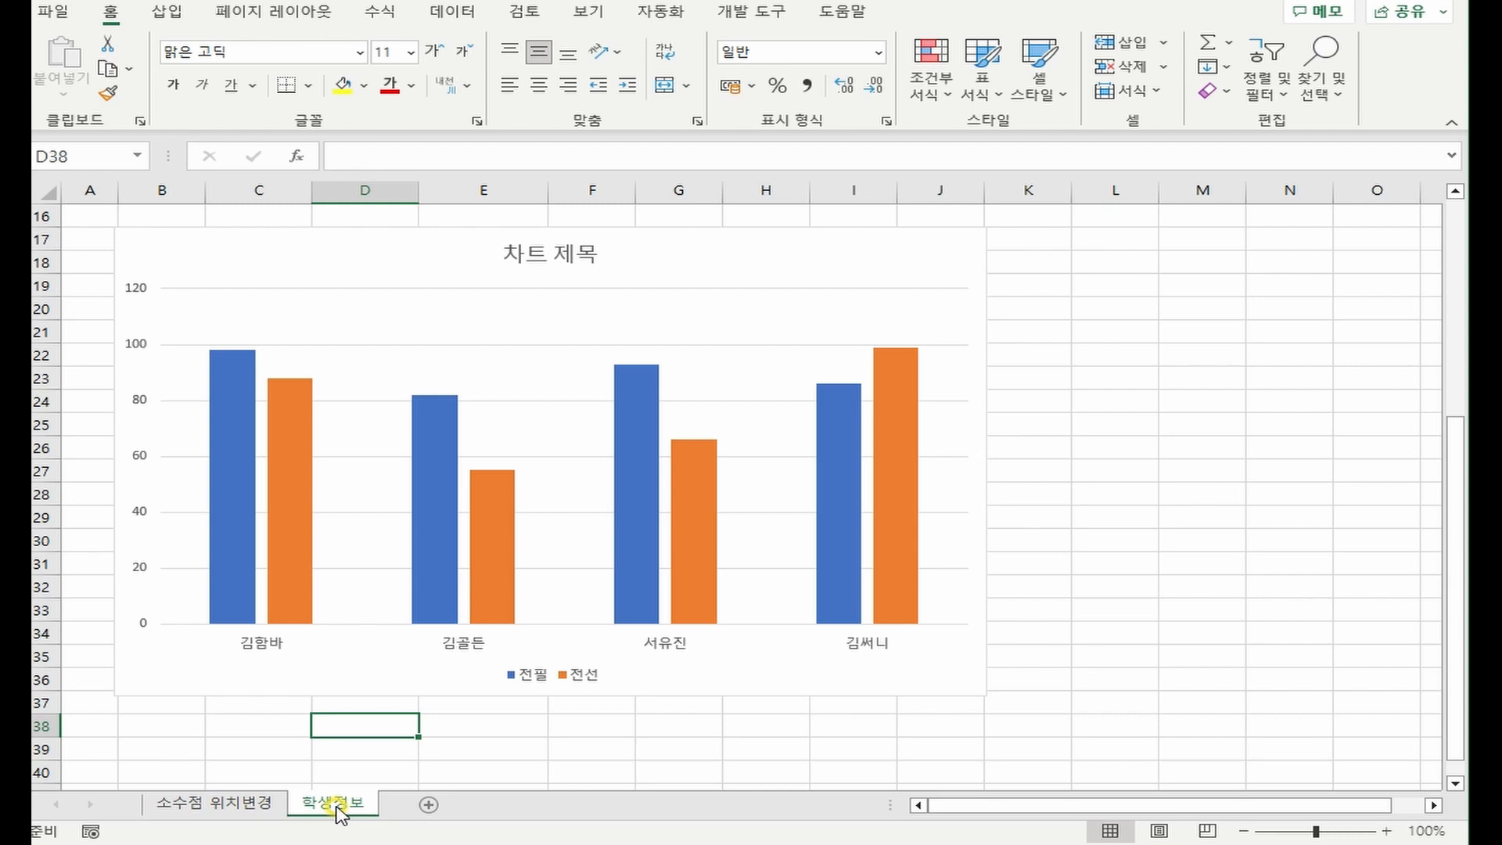
pyautogui.scroll(5, 376, 625)
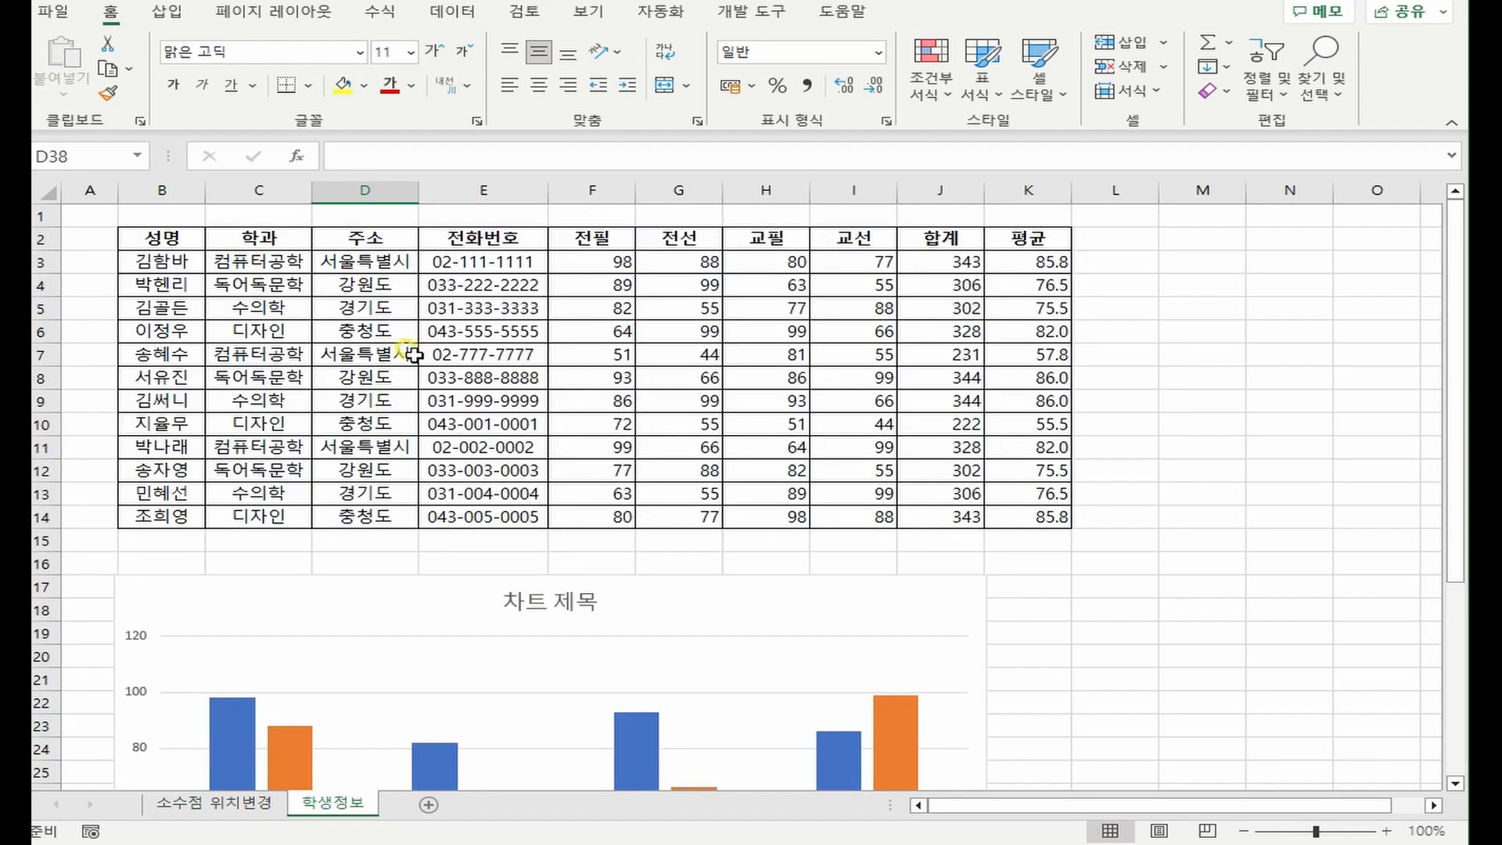
pyautogui.scroll(-4, 485, 383)
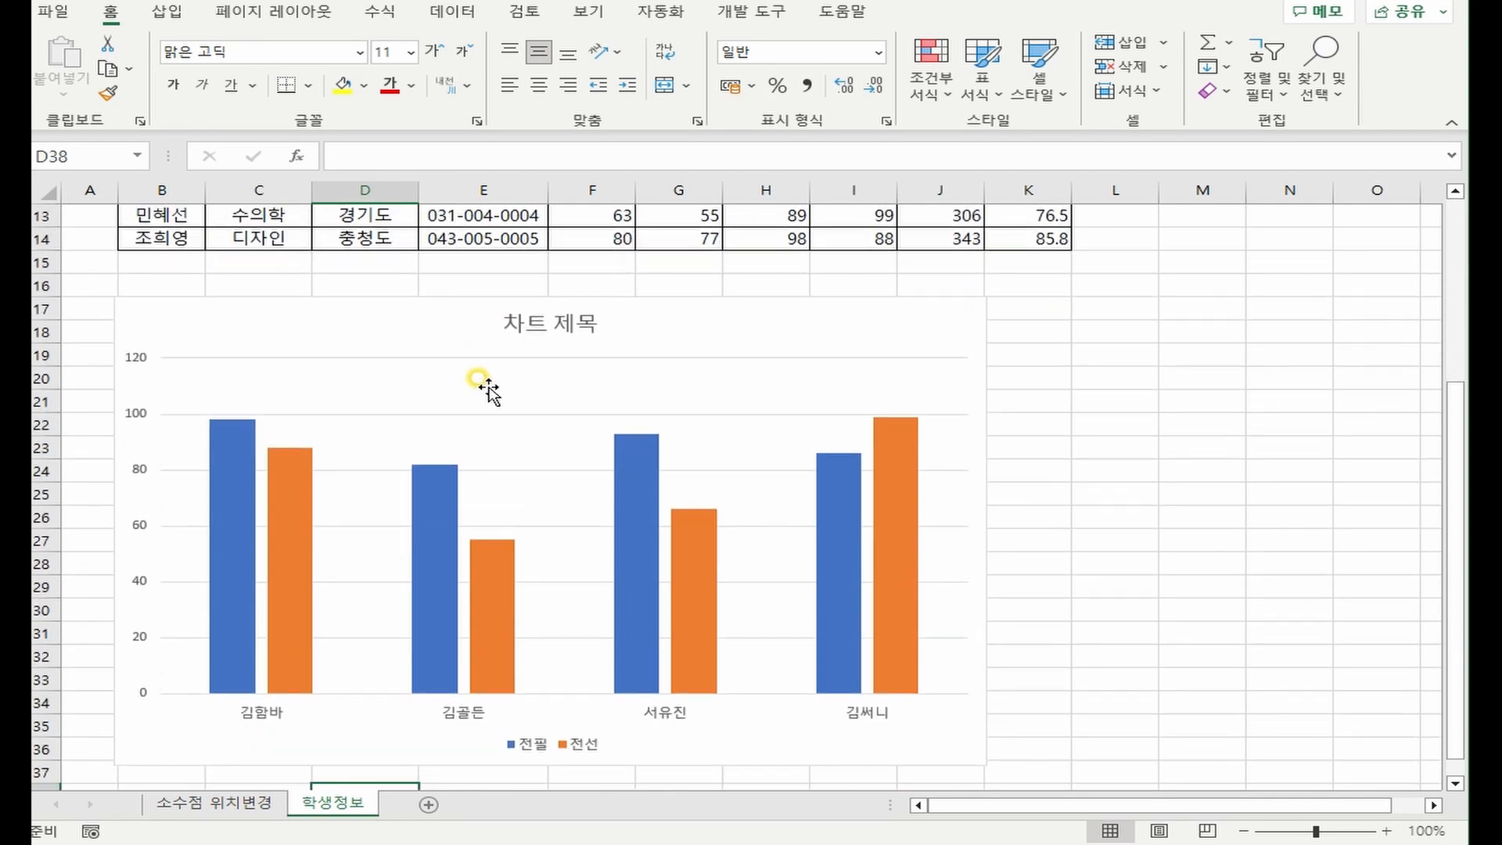
pyautogui.scroll(-1, 488, 389)
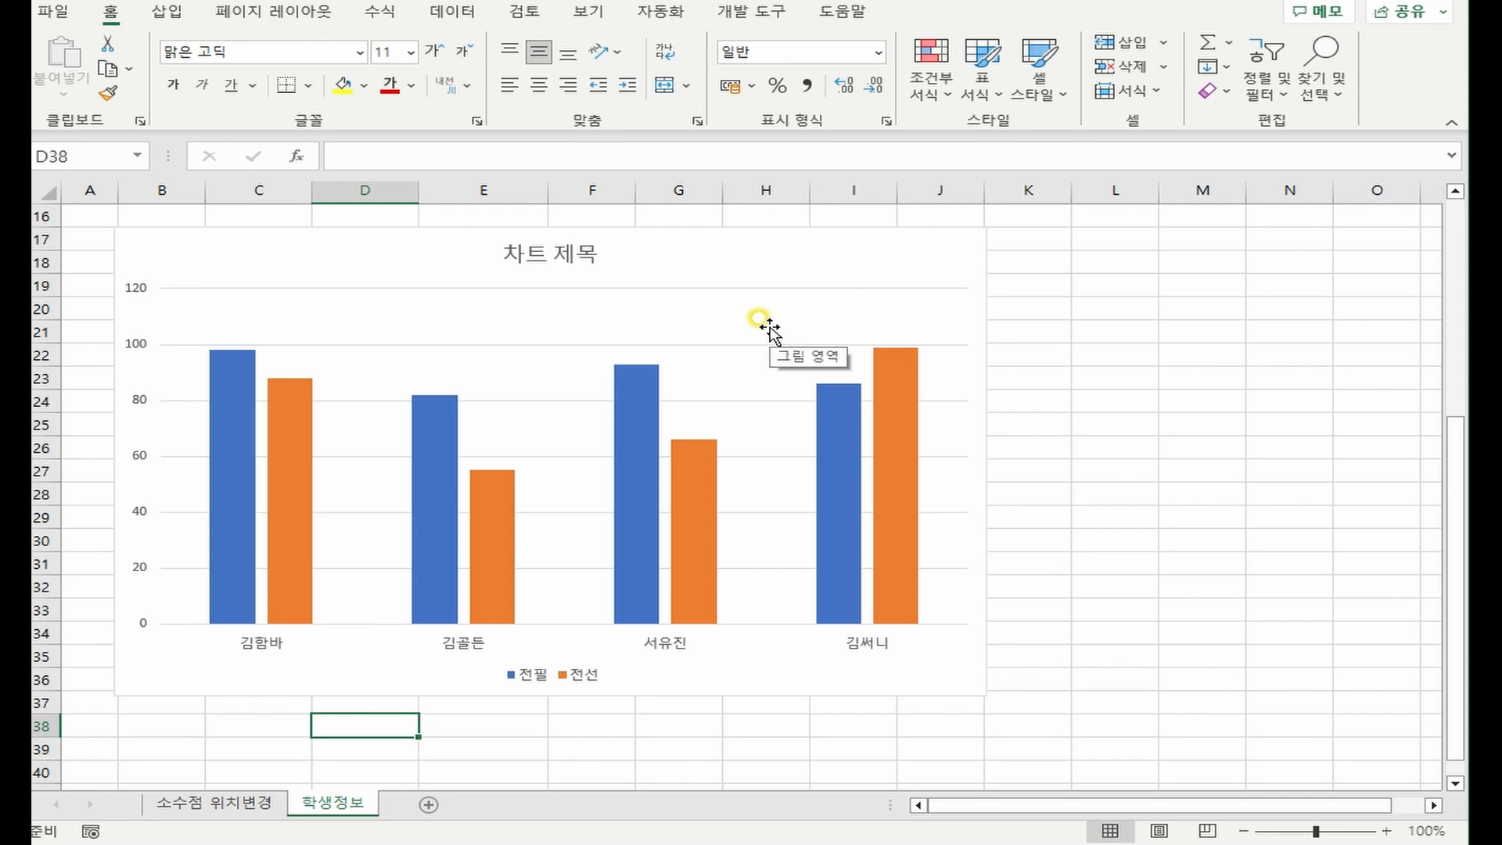
pyautogui.click(817, 250)
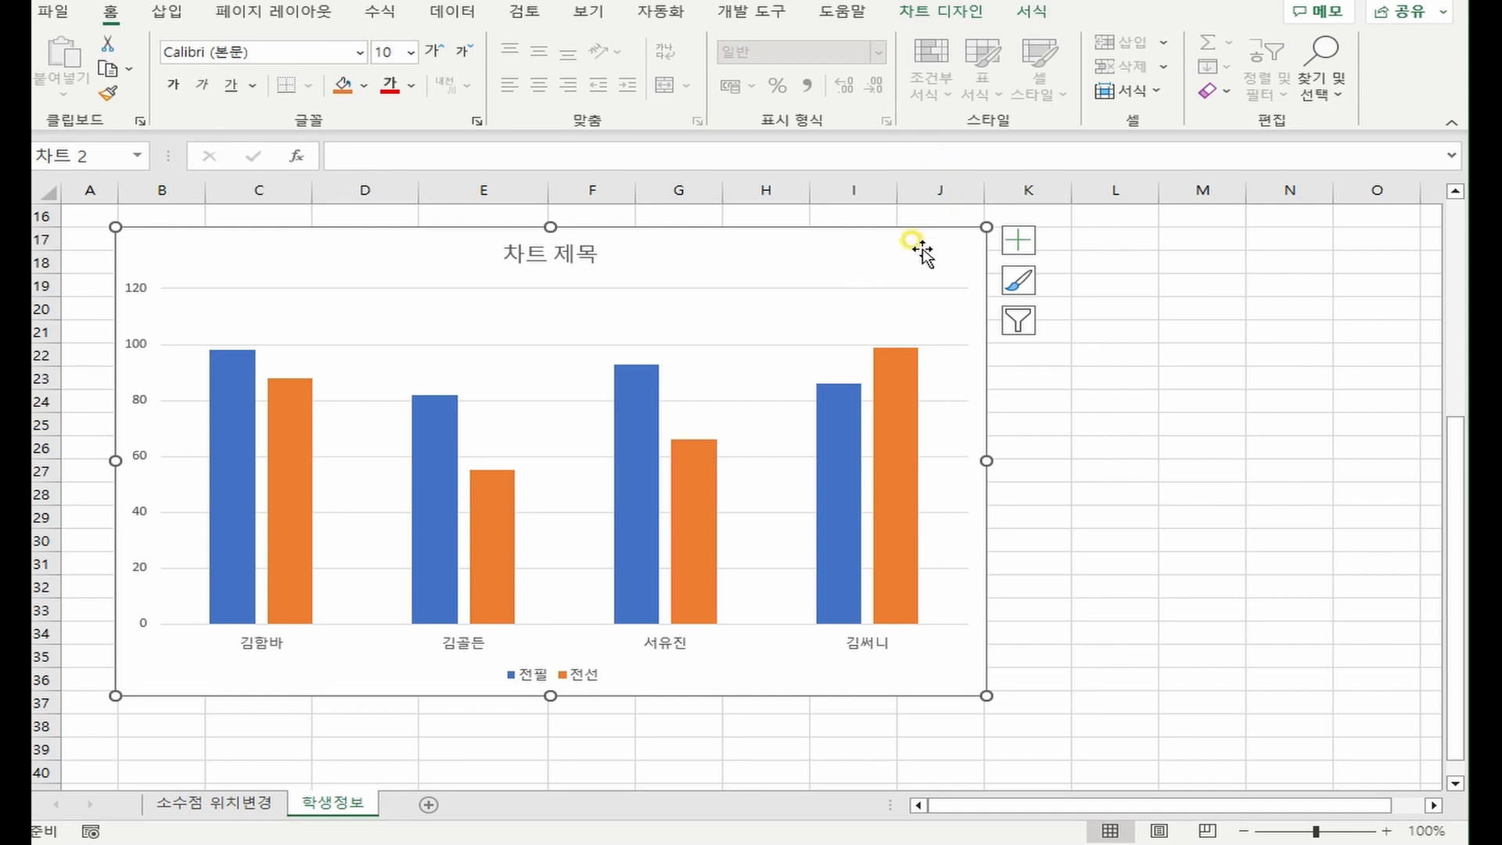
pyautogui.click(948, 13)
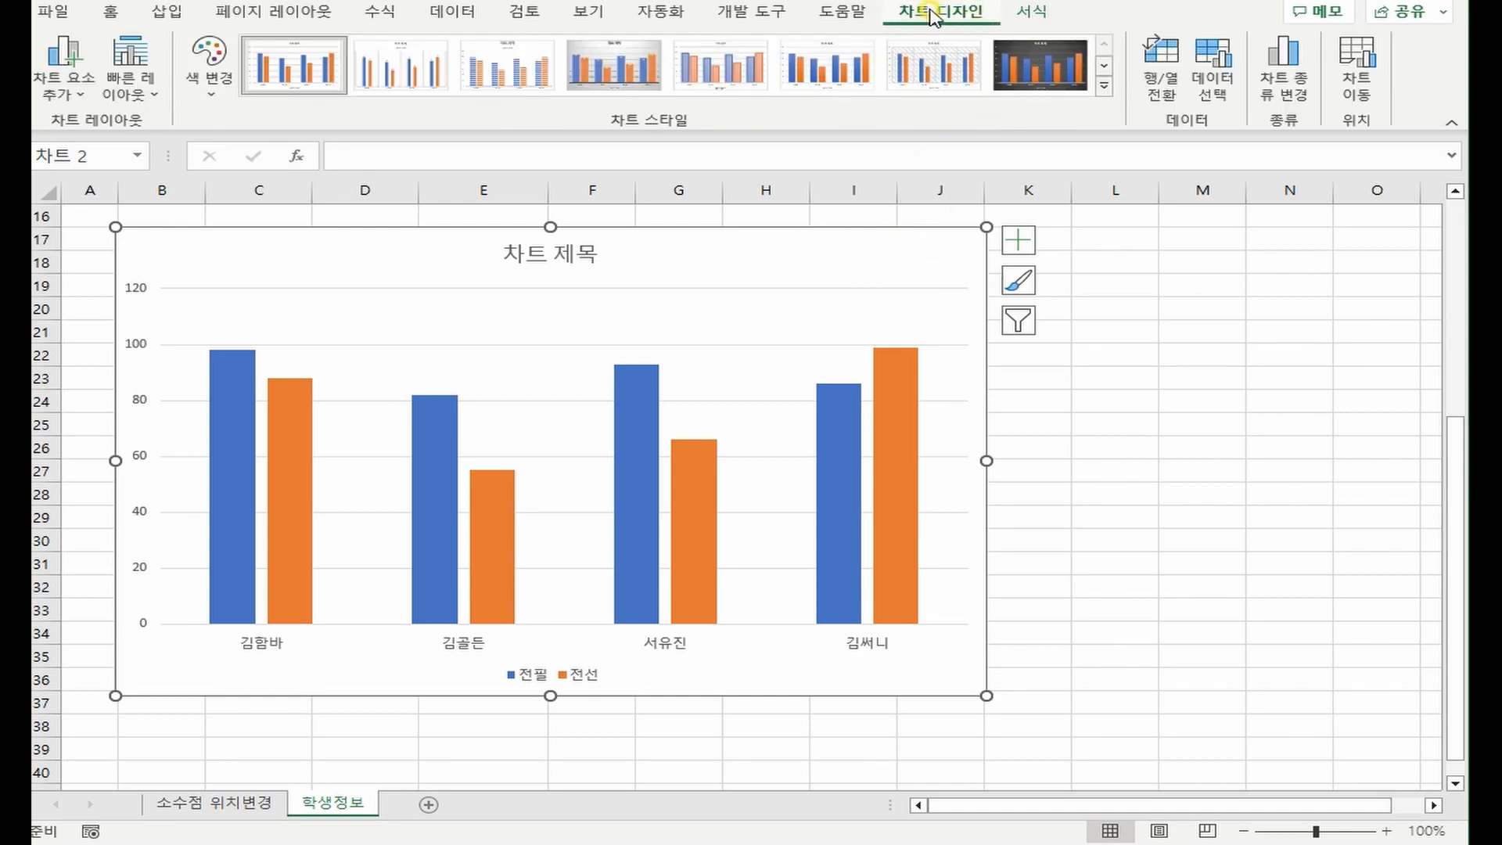
pyautogui.click(208, 71)
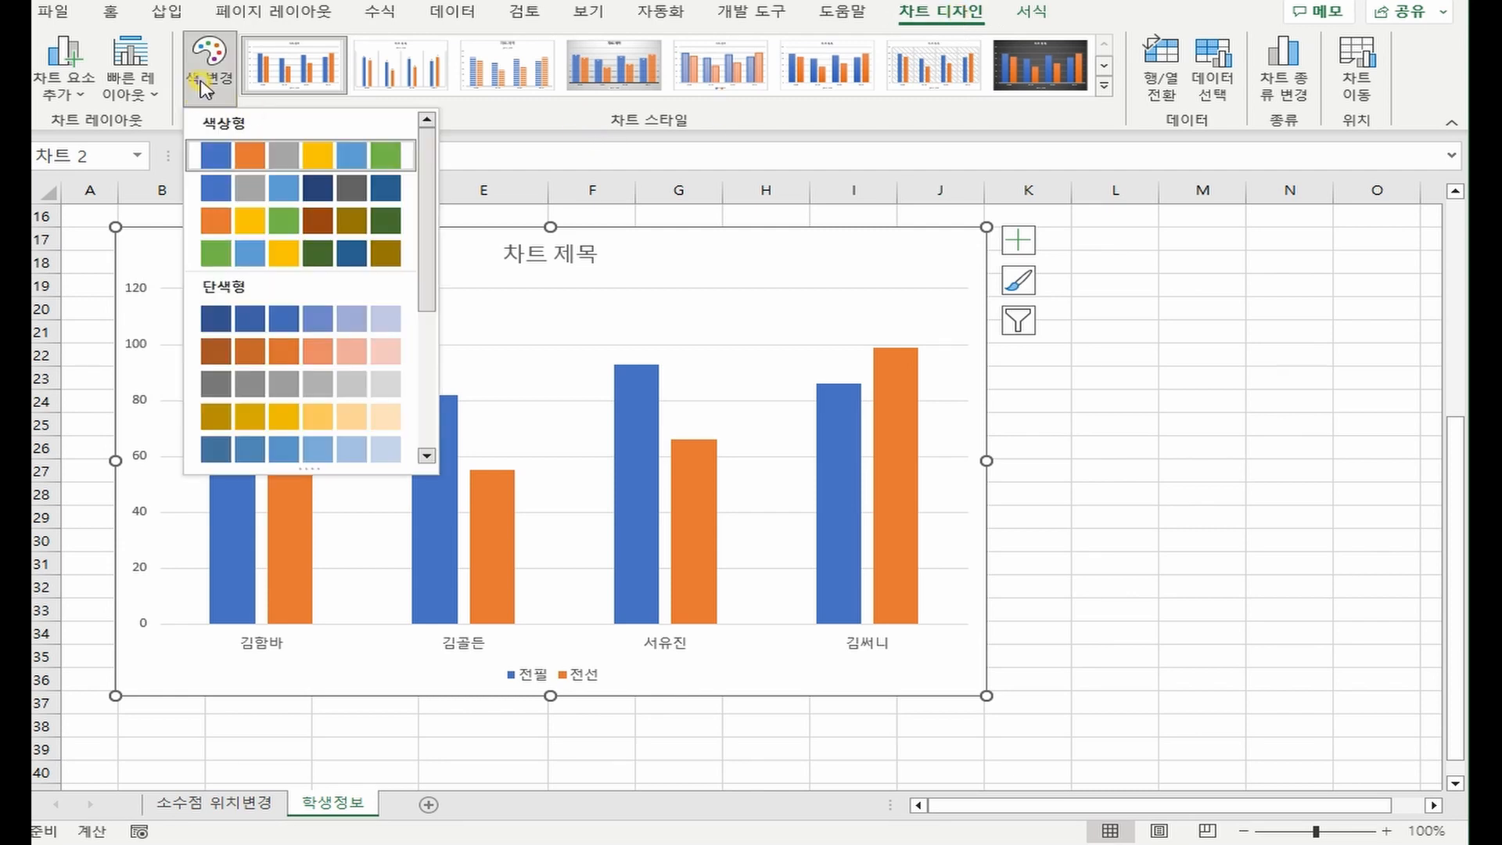
pyautogui.doubleClick(821, 243)
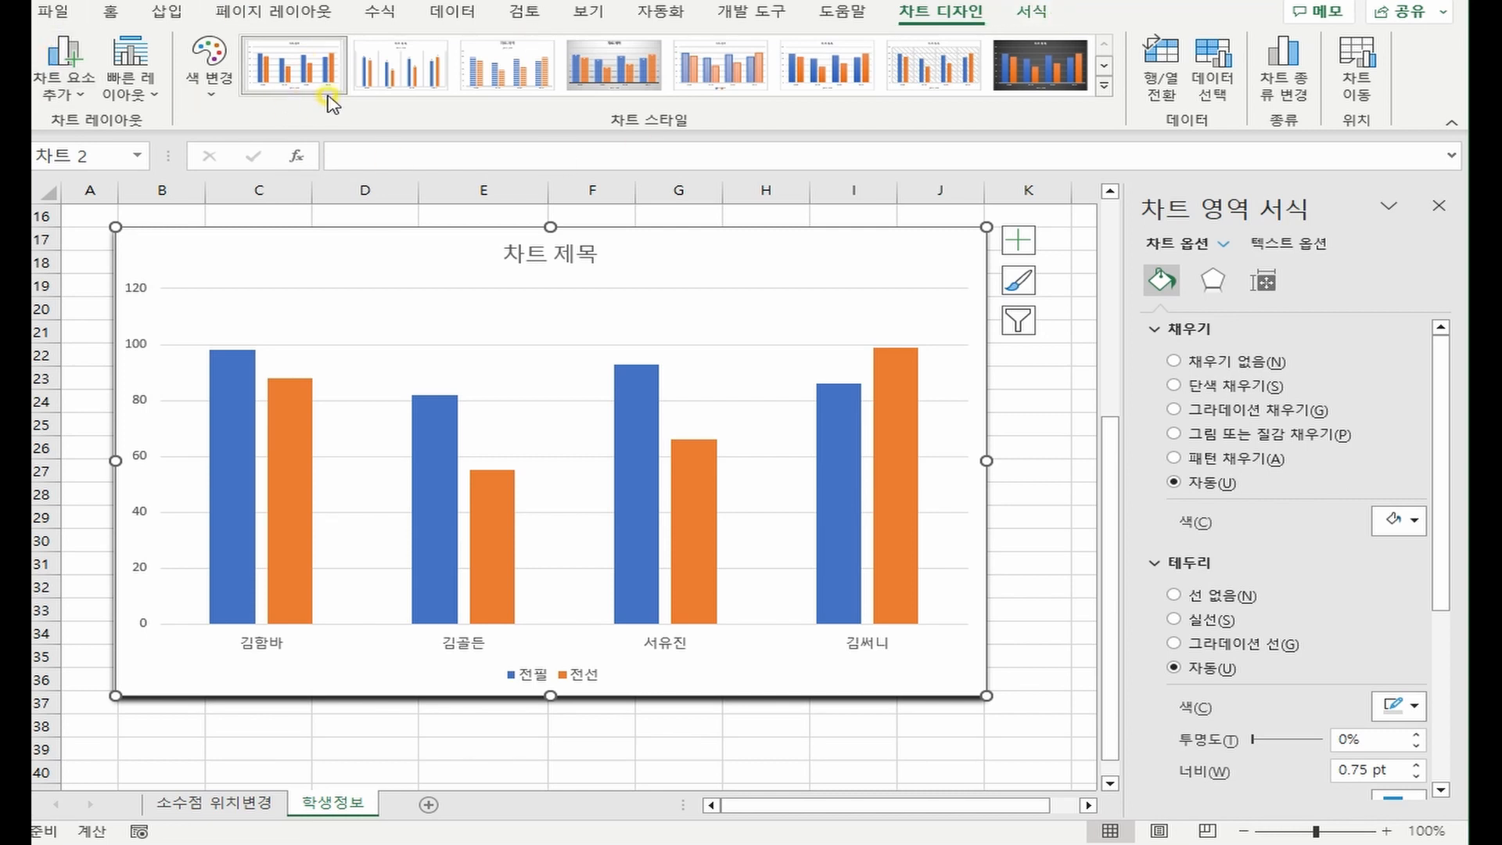
# Recolor the chart with the orange monochromatic palette and apply chart style 스타일 3.
pyautogui.click(226, 78)
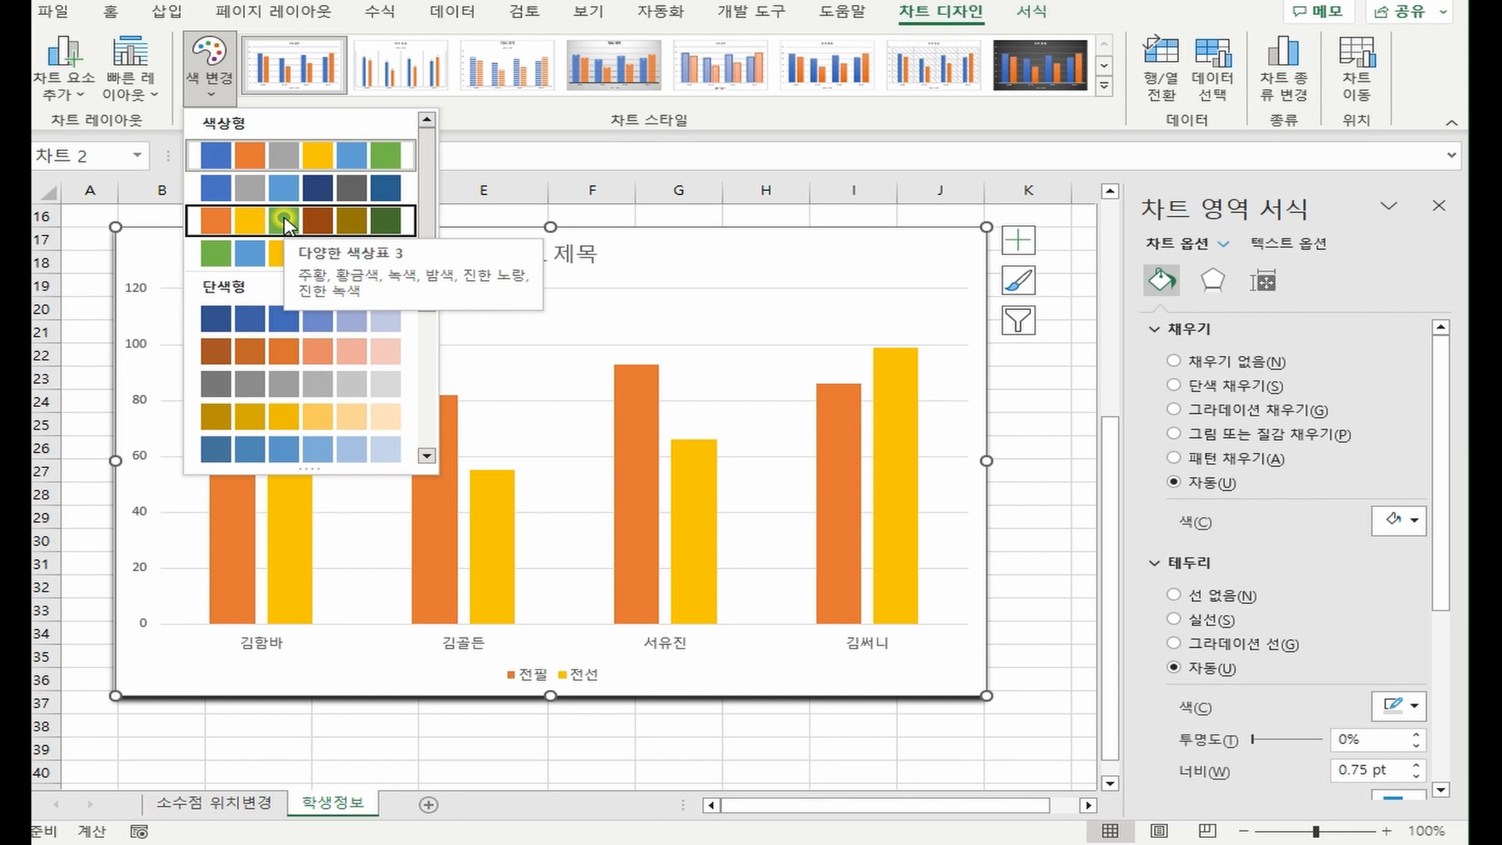
pyautogui.click(289, 344)
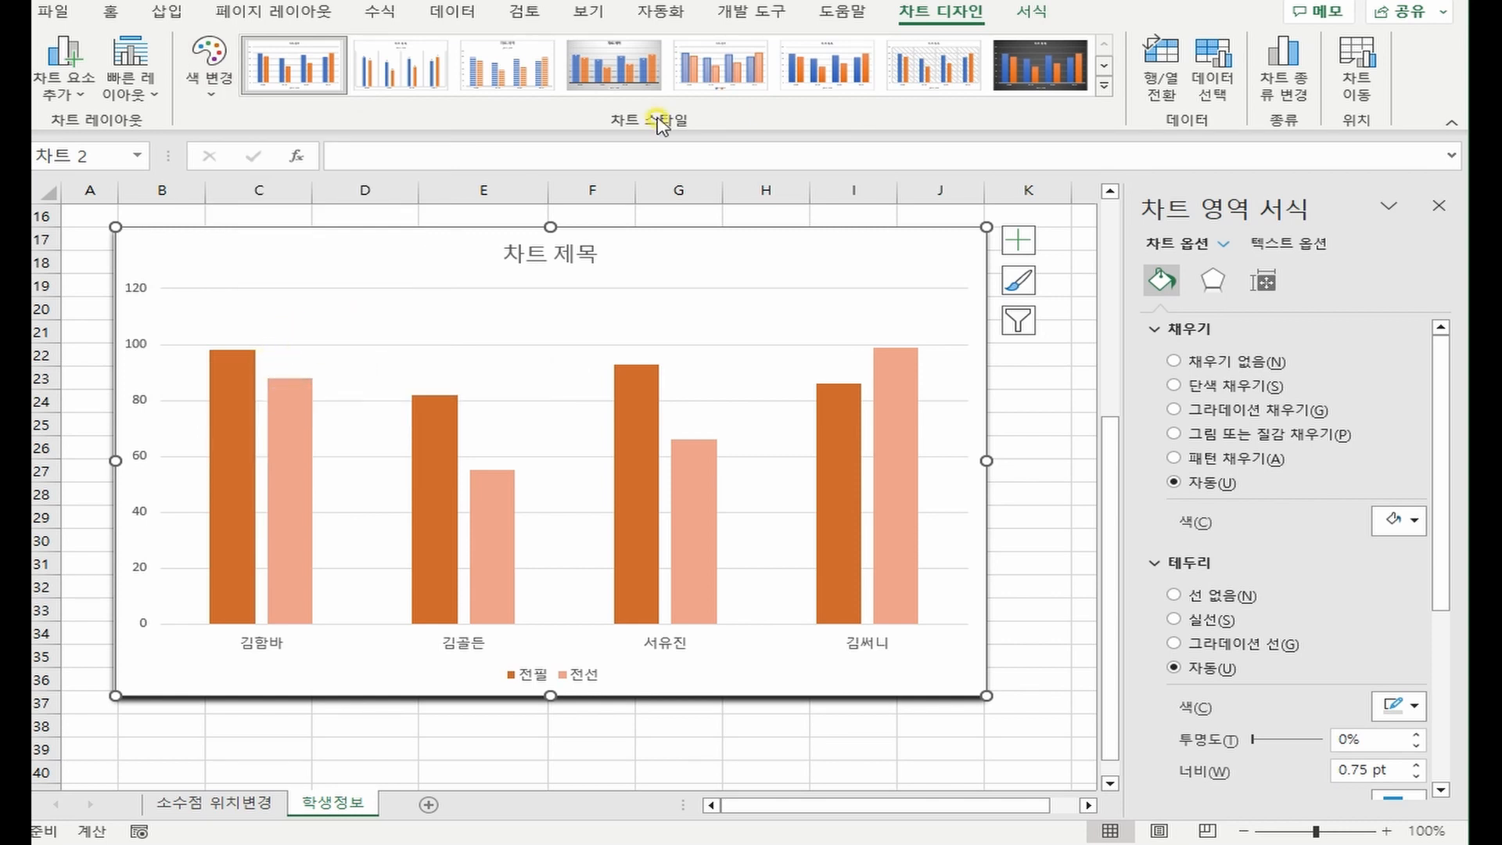
pyautogui.click(1103, 90)
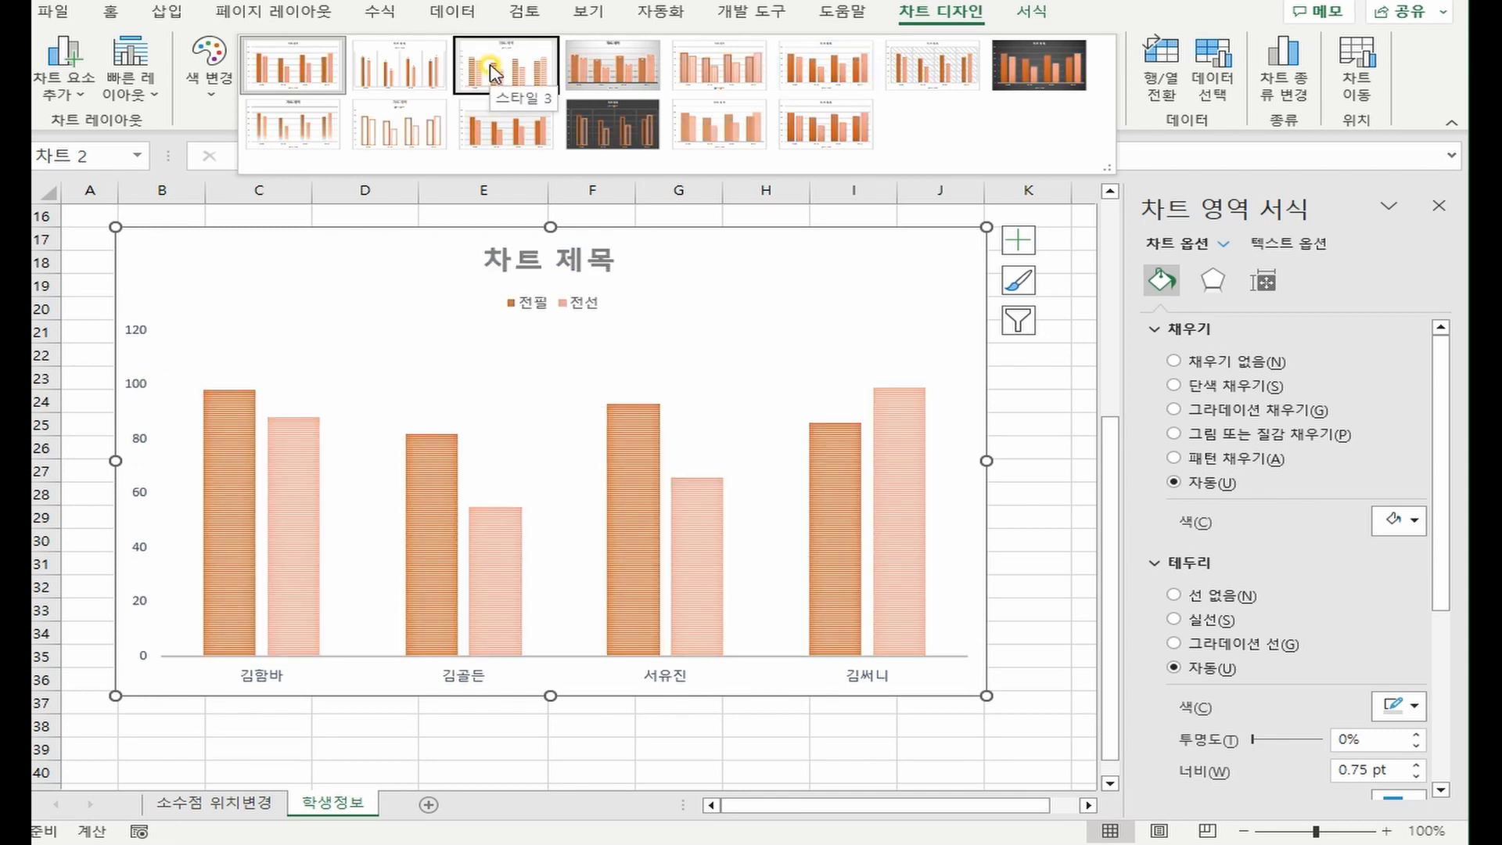
pyautogui.click(491, 75)
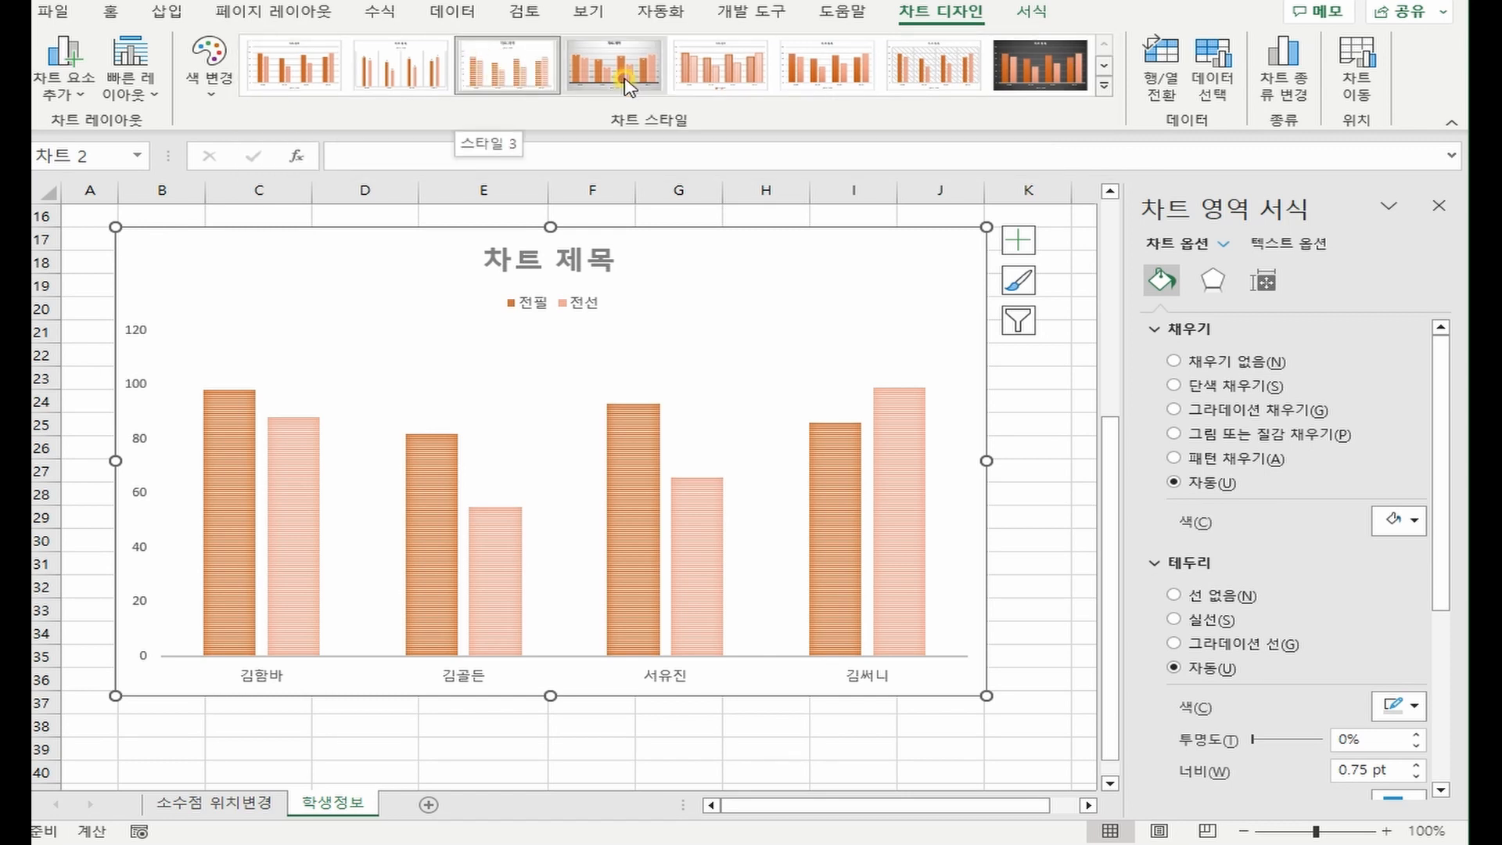
# Fill the chart area with the preset woven texture using the picture or texture fill option.
pyautogui.click(1031, 11)
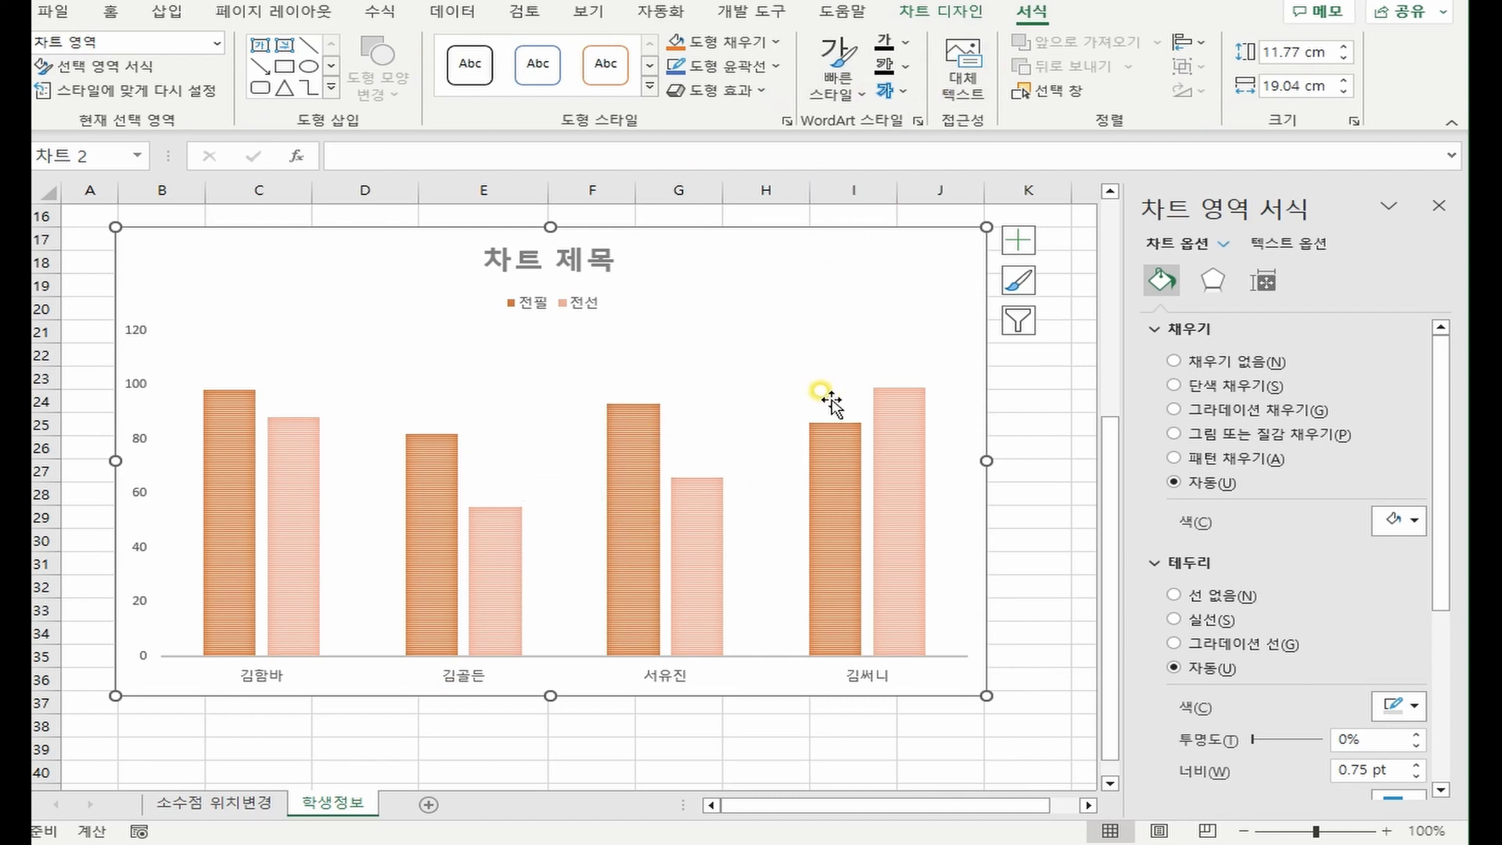
pyautogui.click(766, 48)
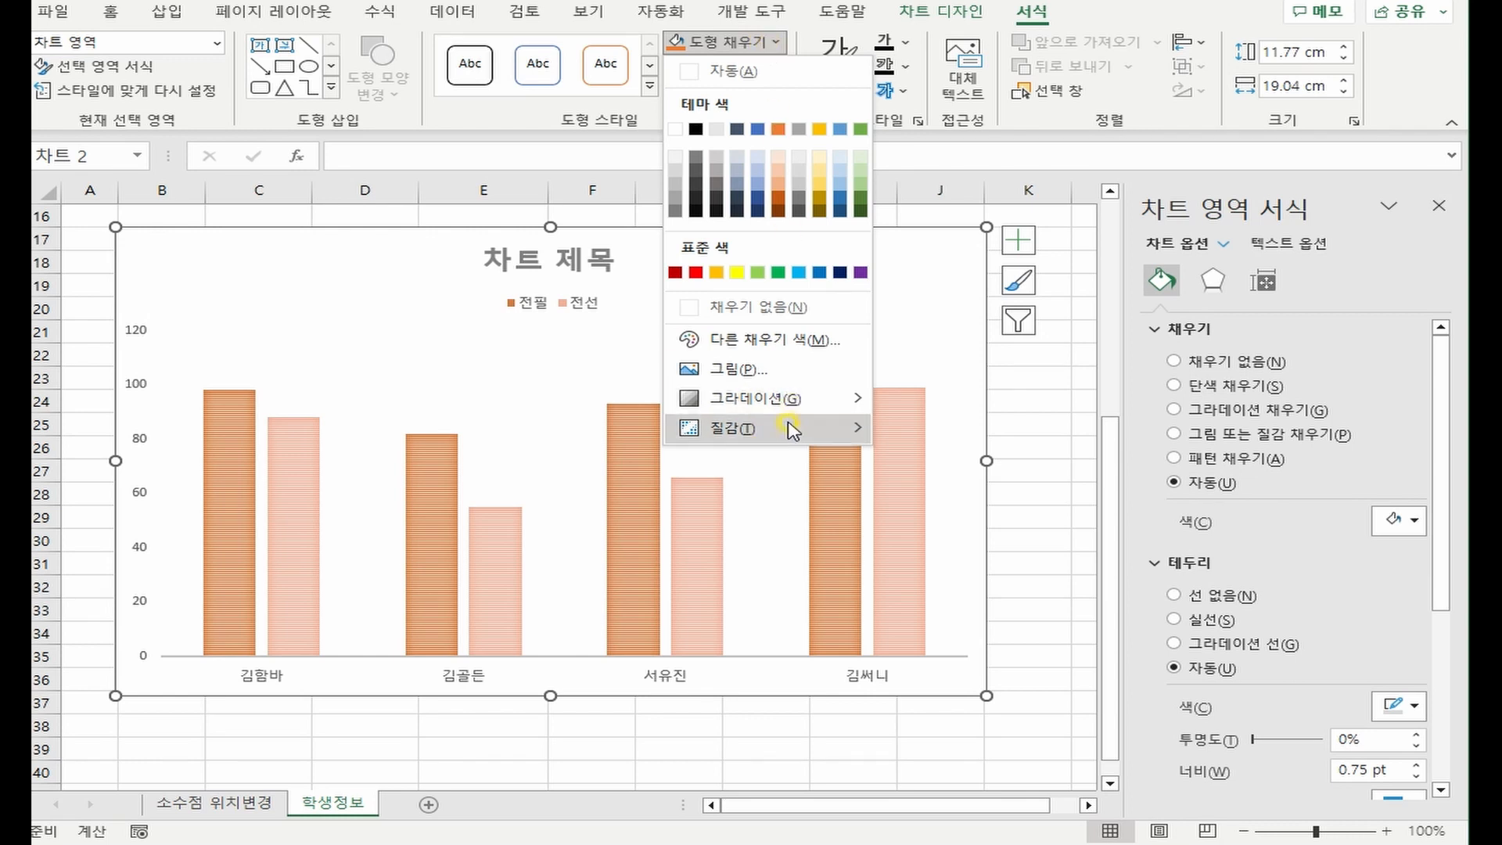
pyautogui.moveTo(790, 429)
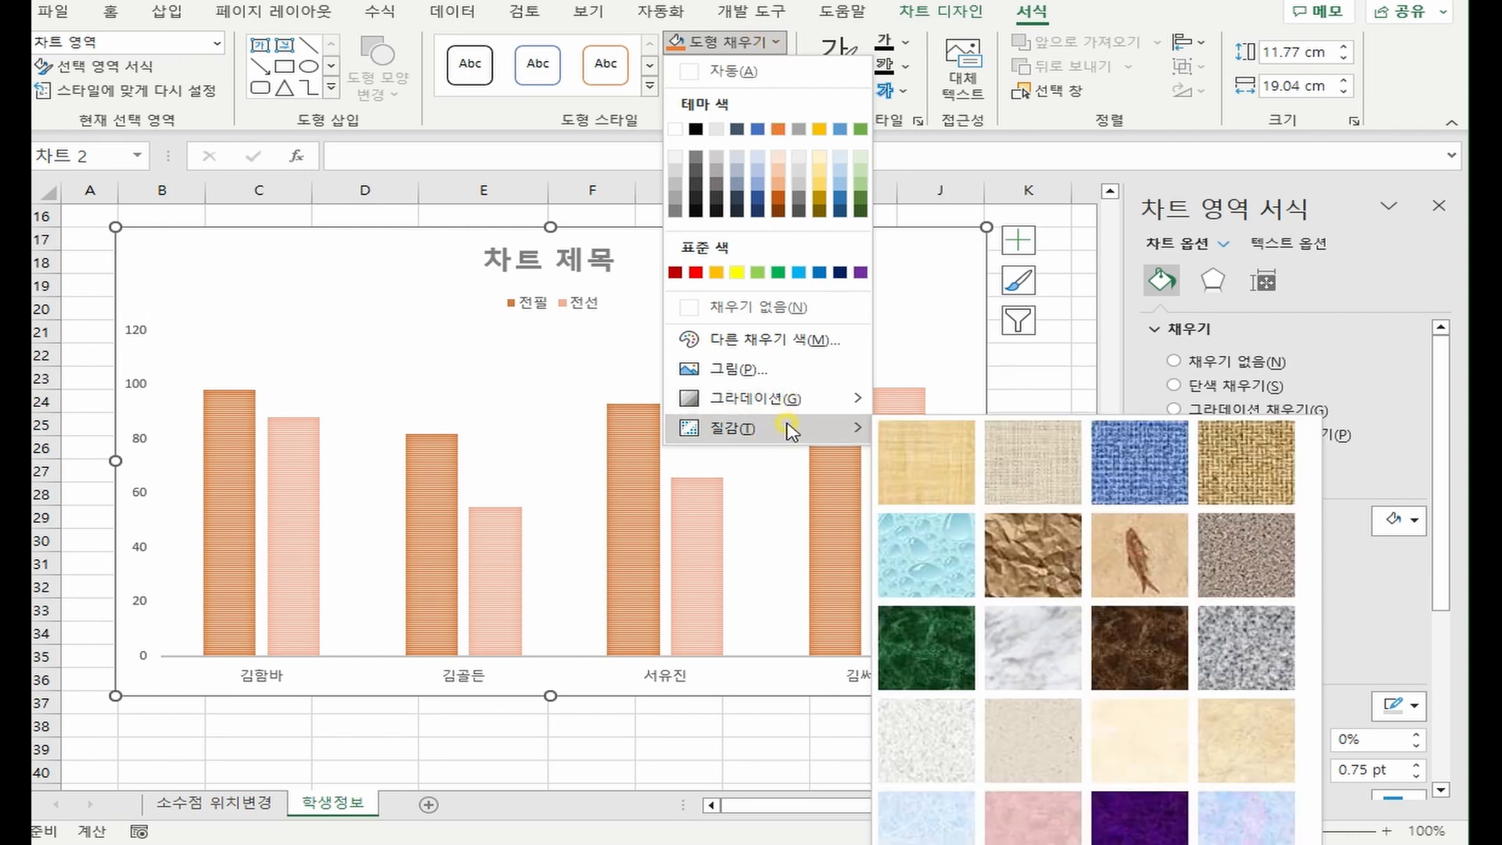
pyautogui.click(501, 283)
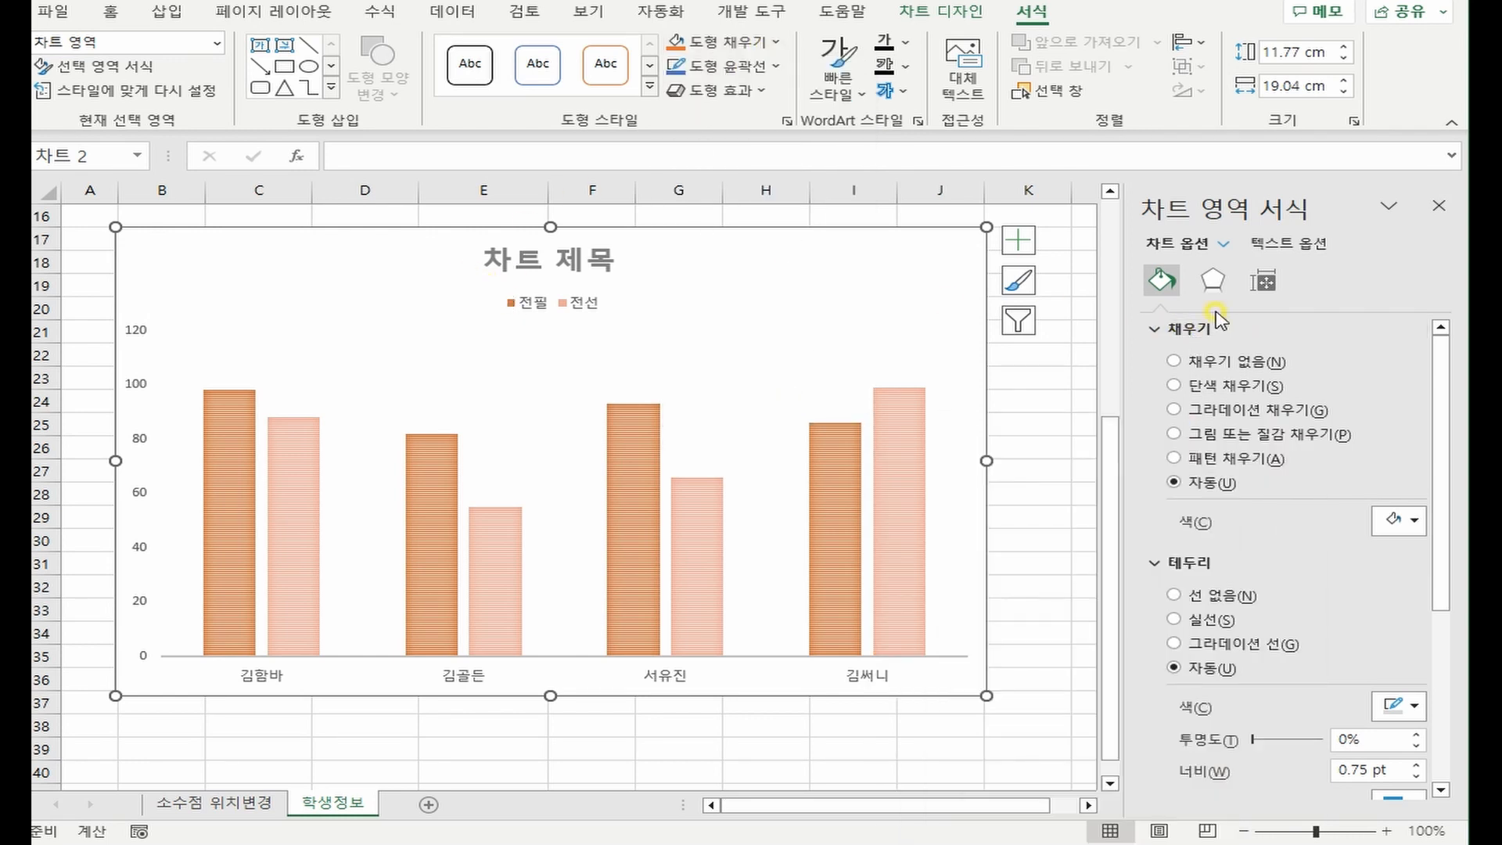
pyautogui.click(1223, 438)
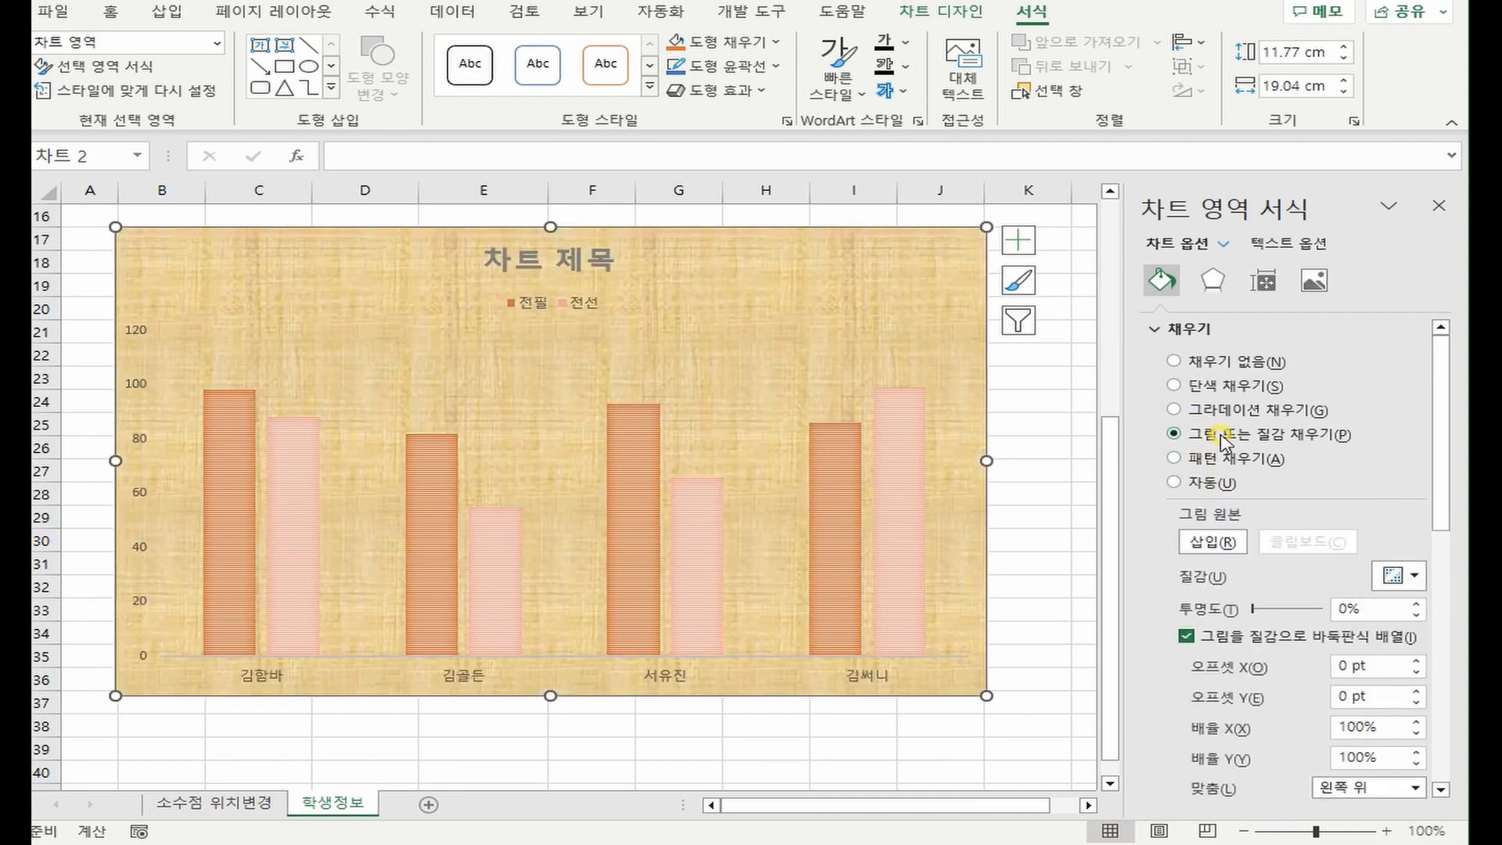
# Remove the chart area's woven texture by setting its shape fill to no fill.
pyautogui.click(941, 12)
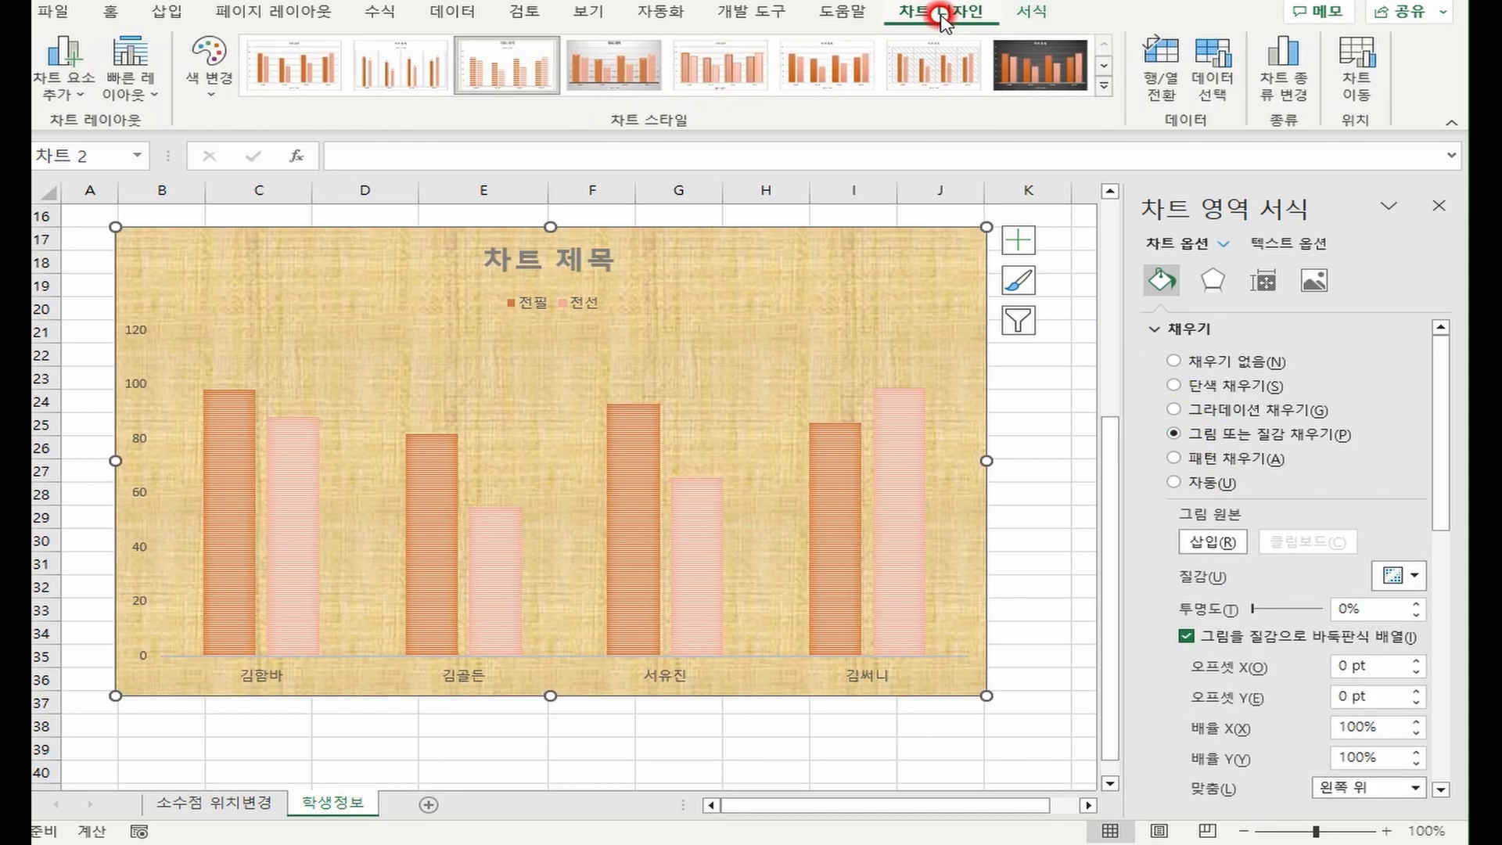
pyautogui.click(1032, 11)
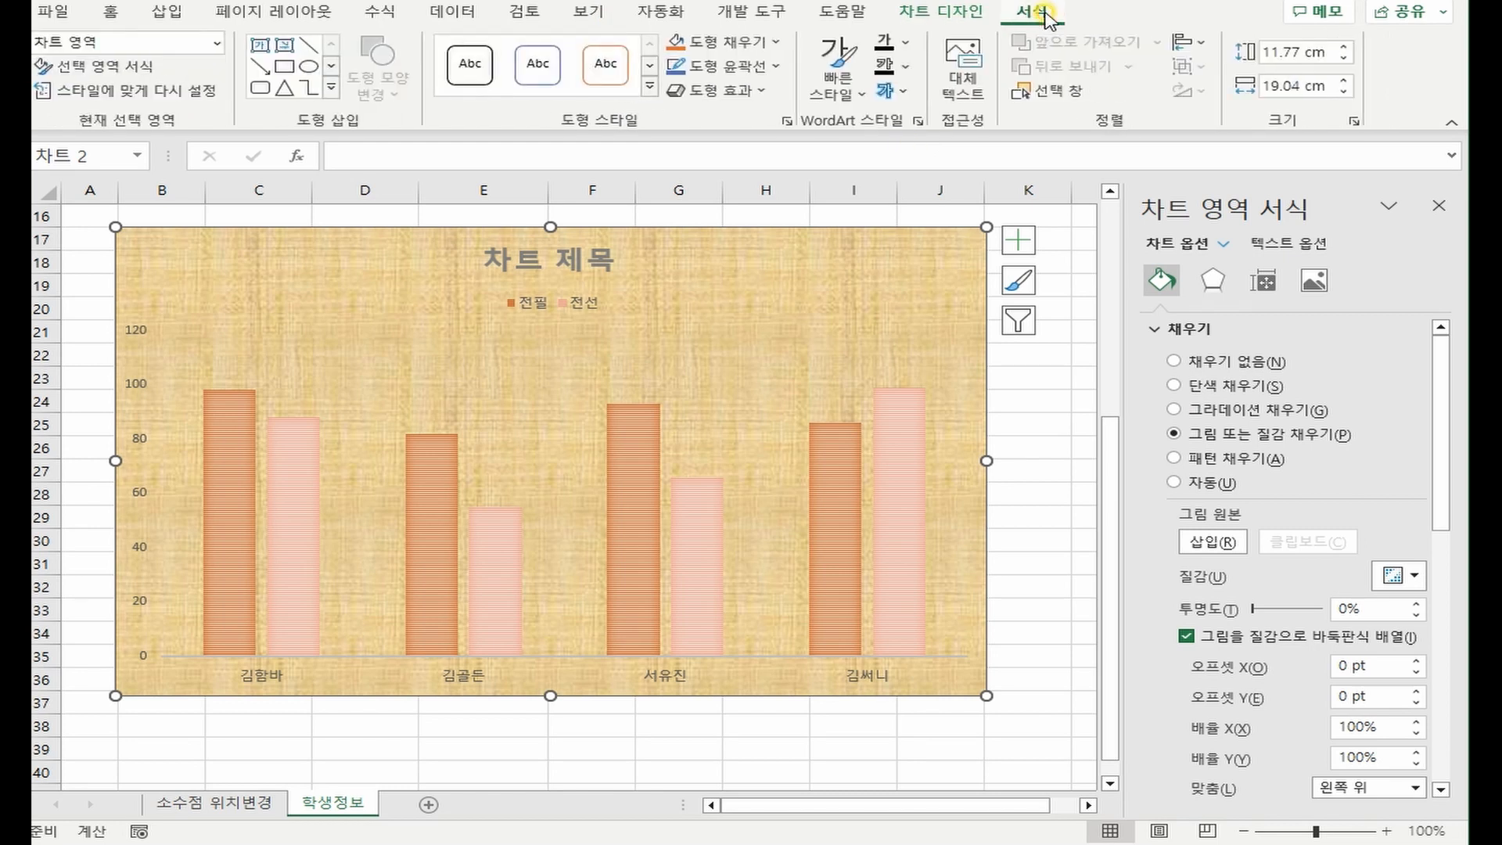
pyautogui.click(743, 44)
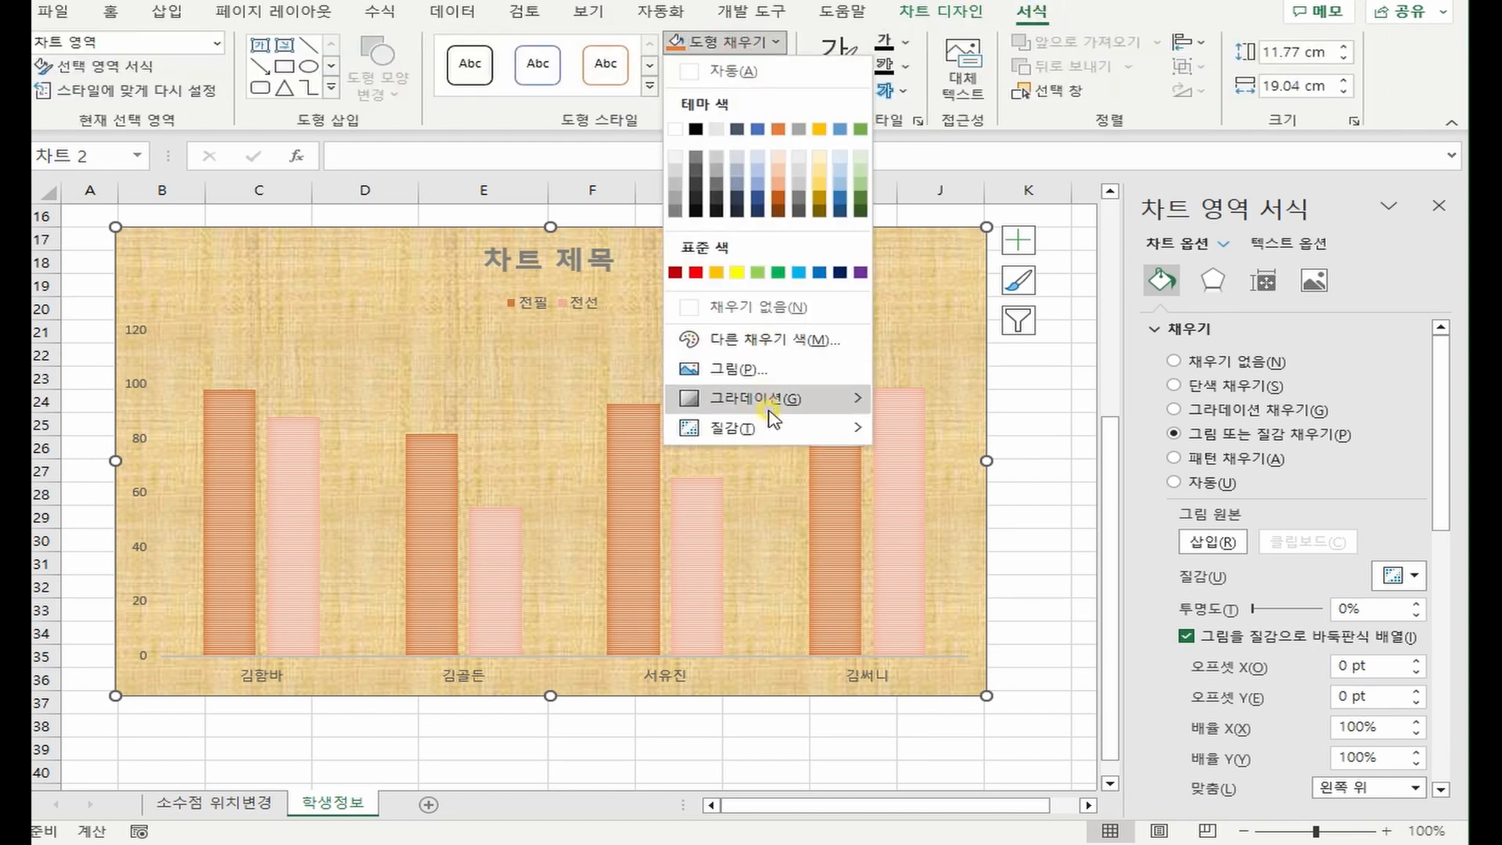
pyautogui.moveTo(770, 428)
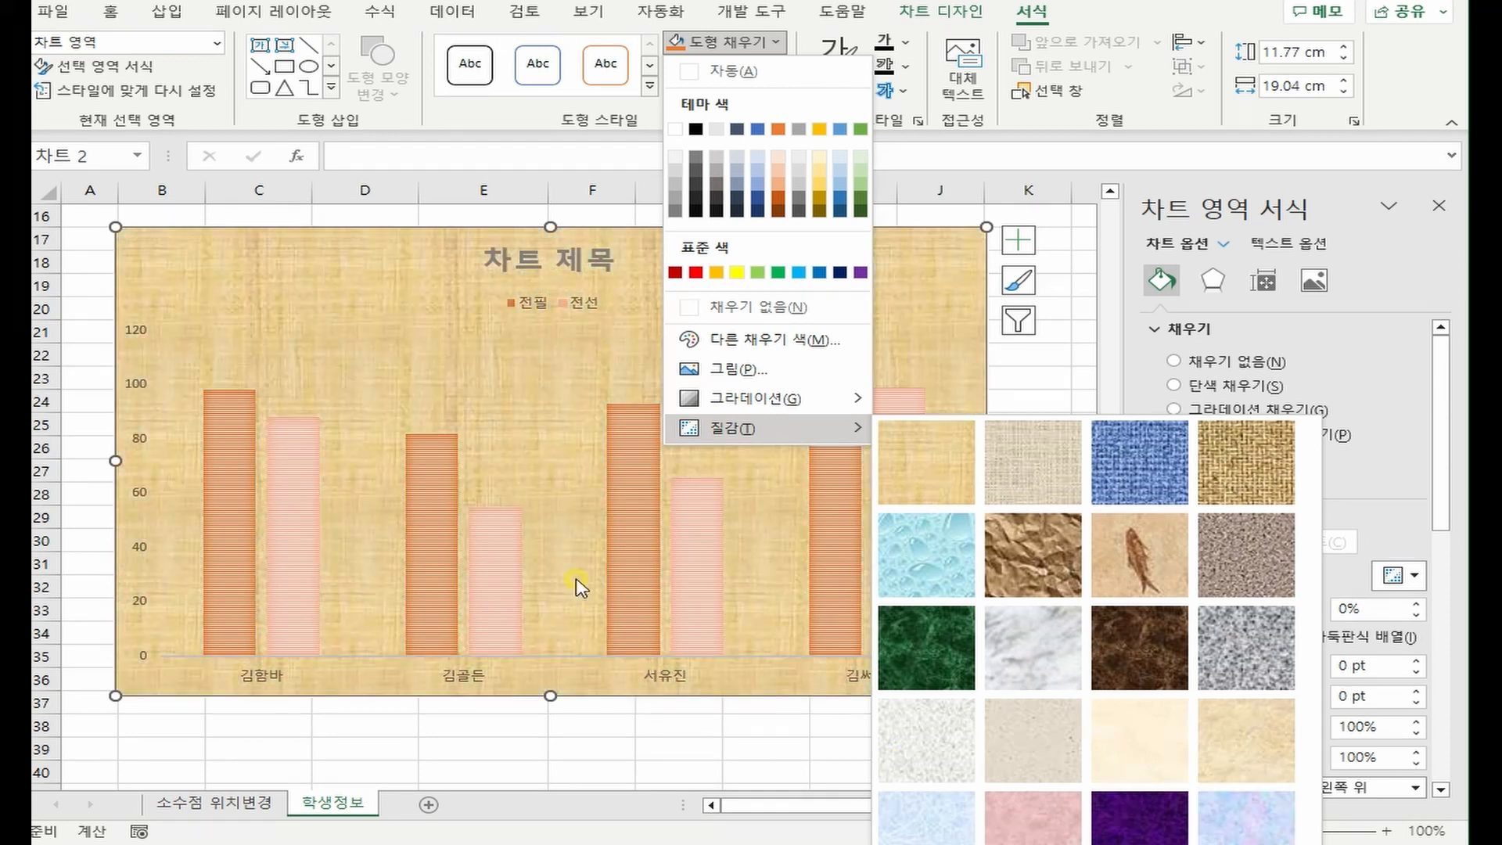
pyautogui.click(736, 308)
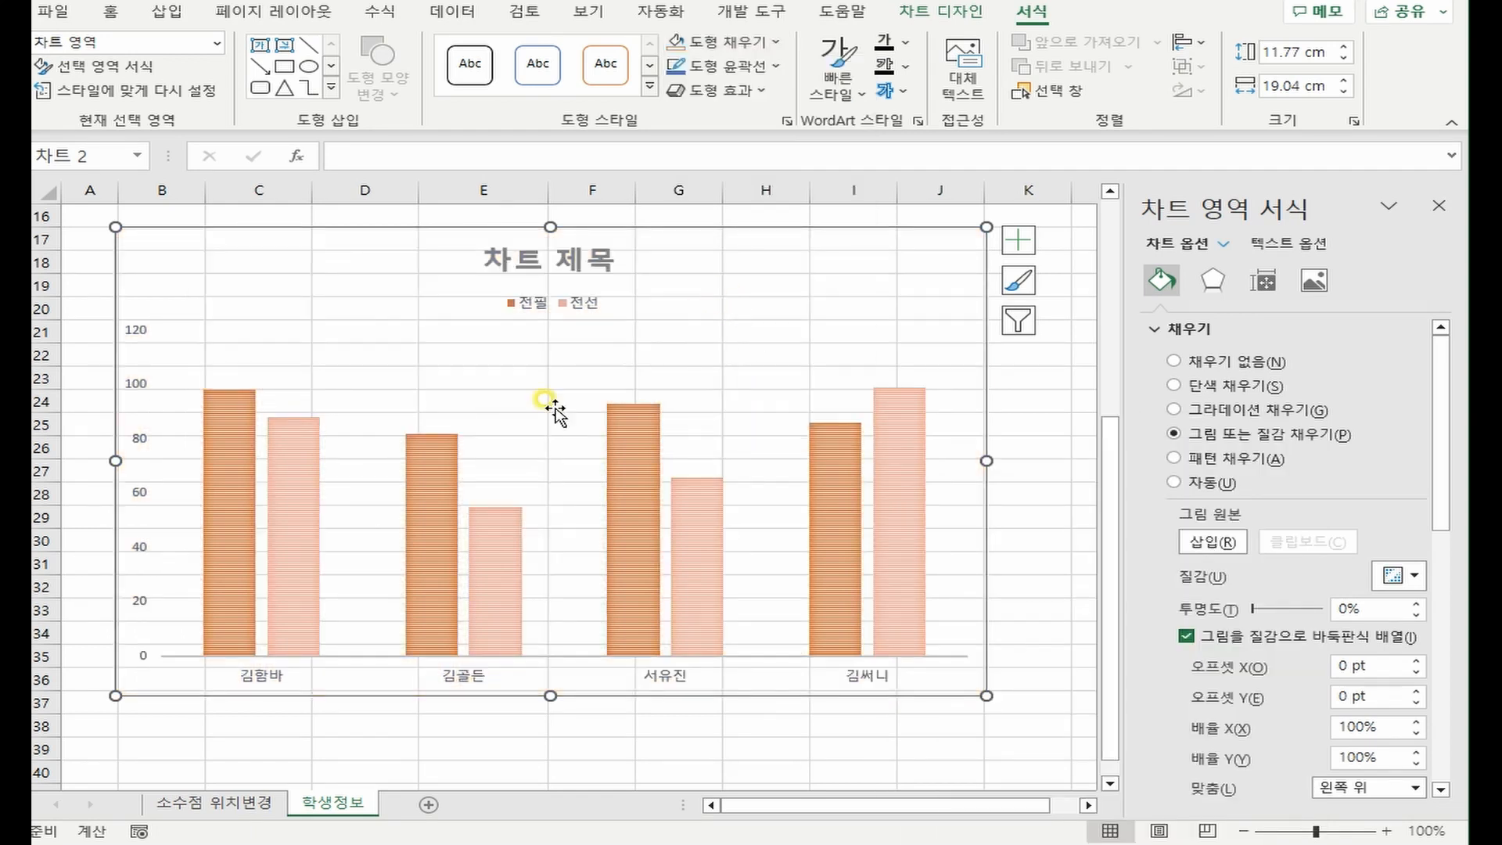
pyautogui.click(438, 477)
pyautogui.click(740, 49)
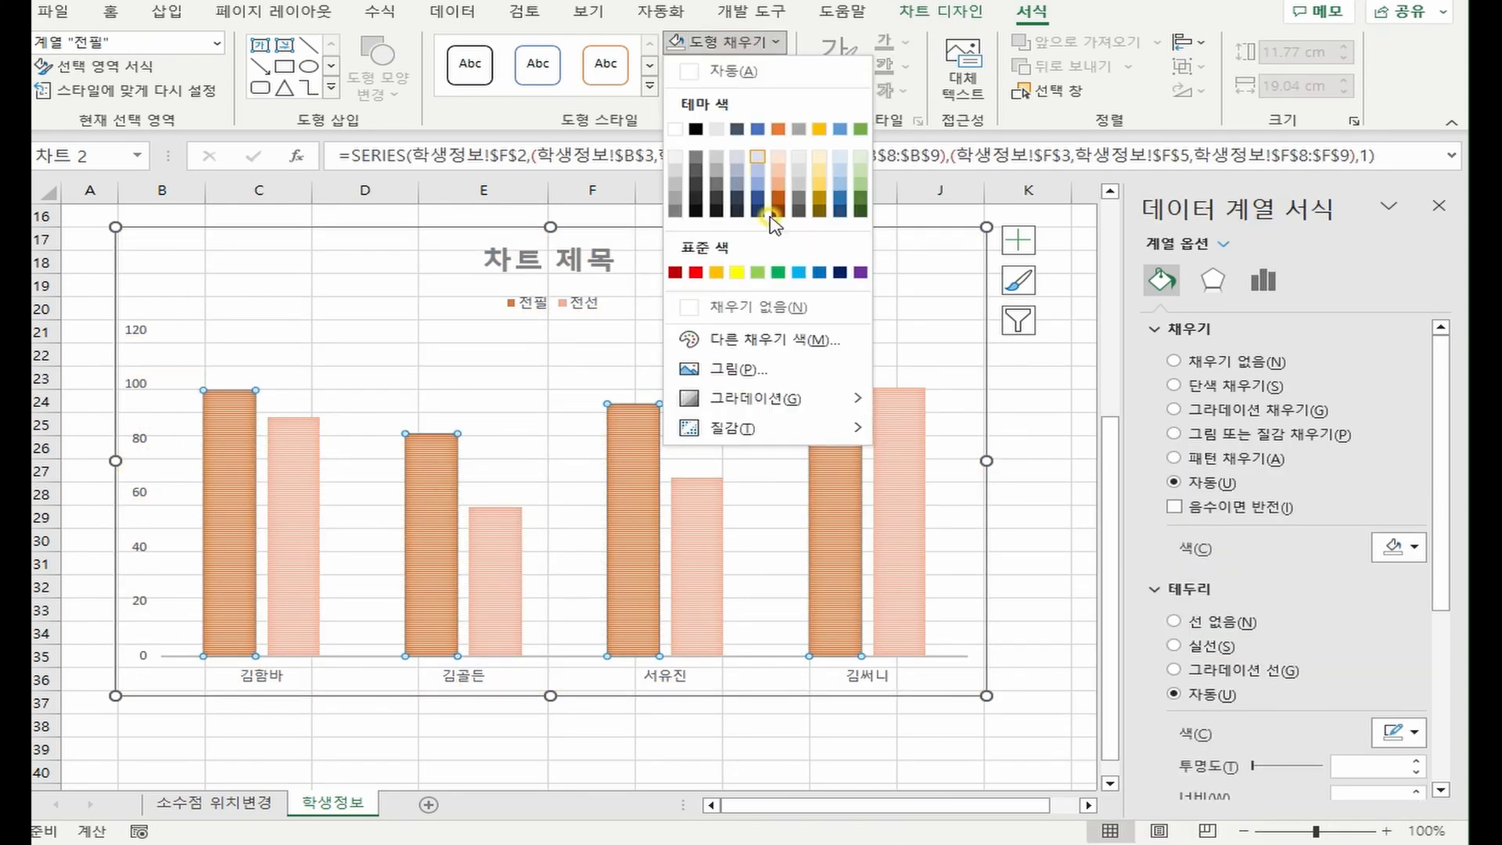
pyautogui.moveTo(853, 427)
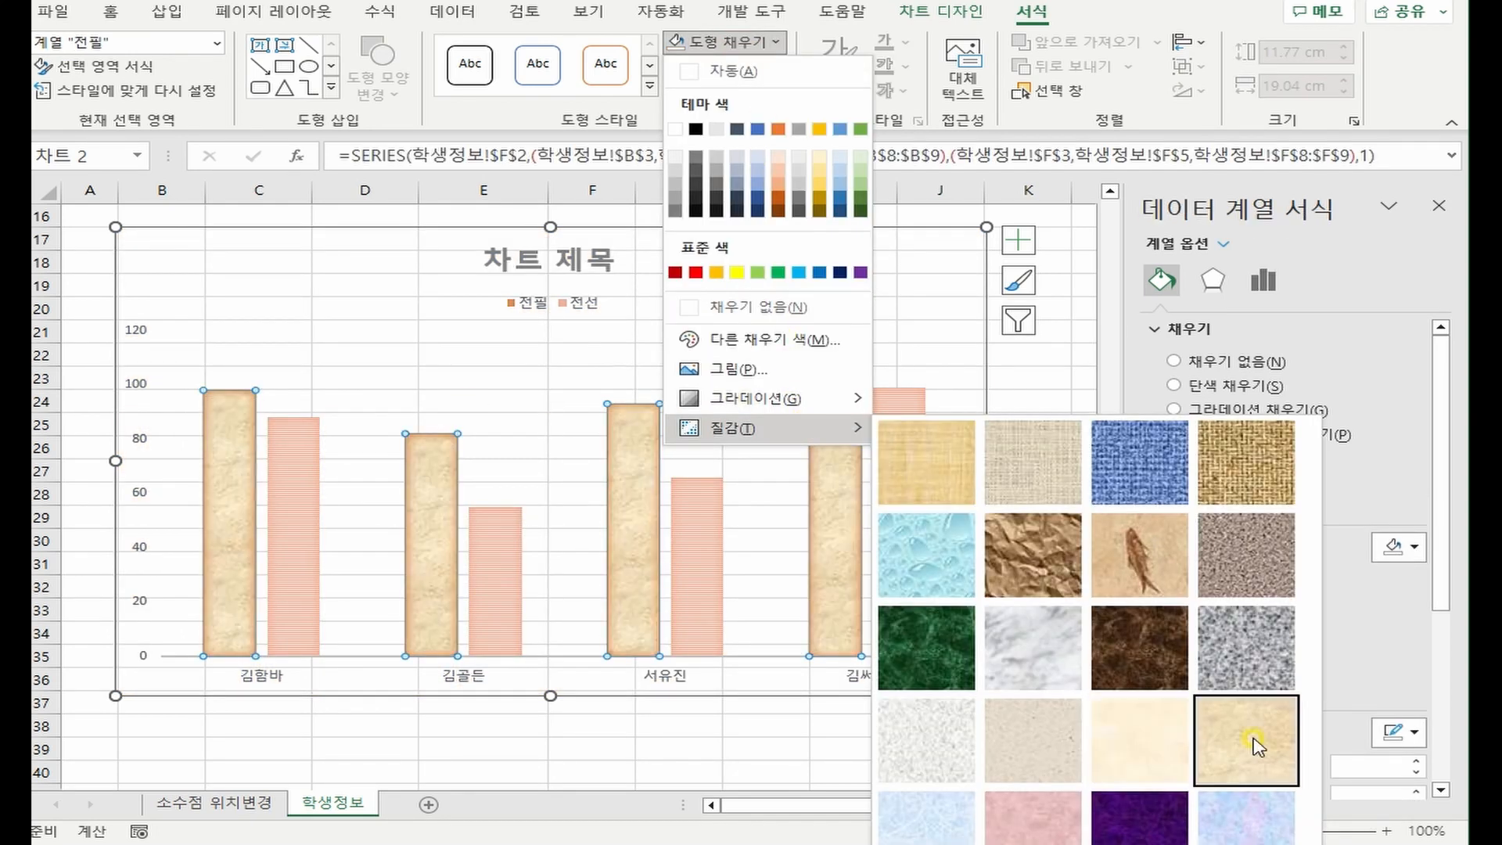
# Set the chart area's background to a solid fill.
pyautogui.click(363, 261)
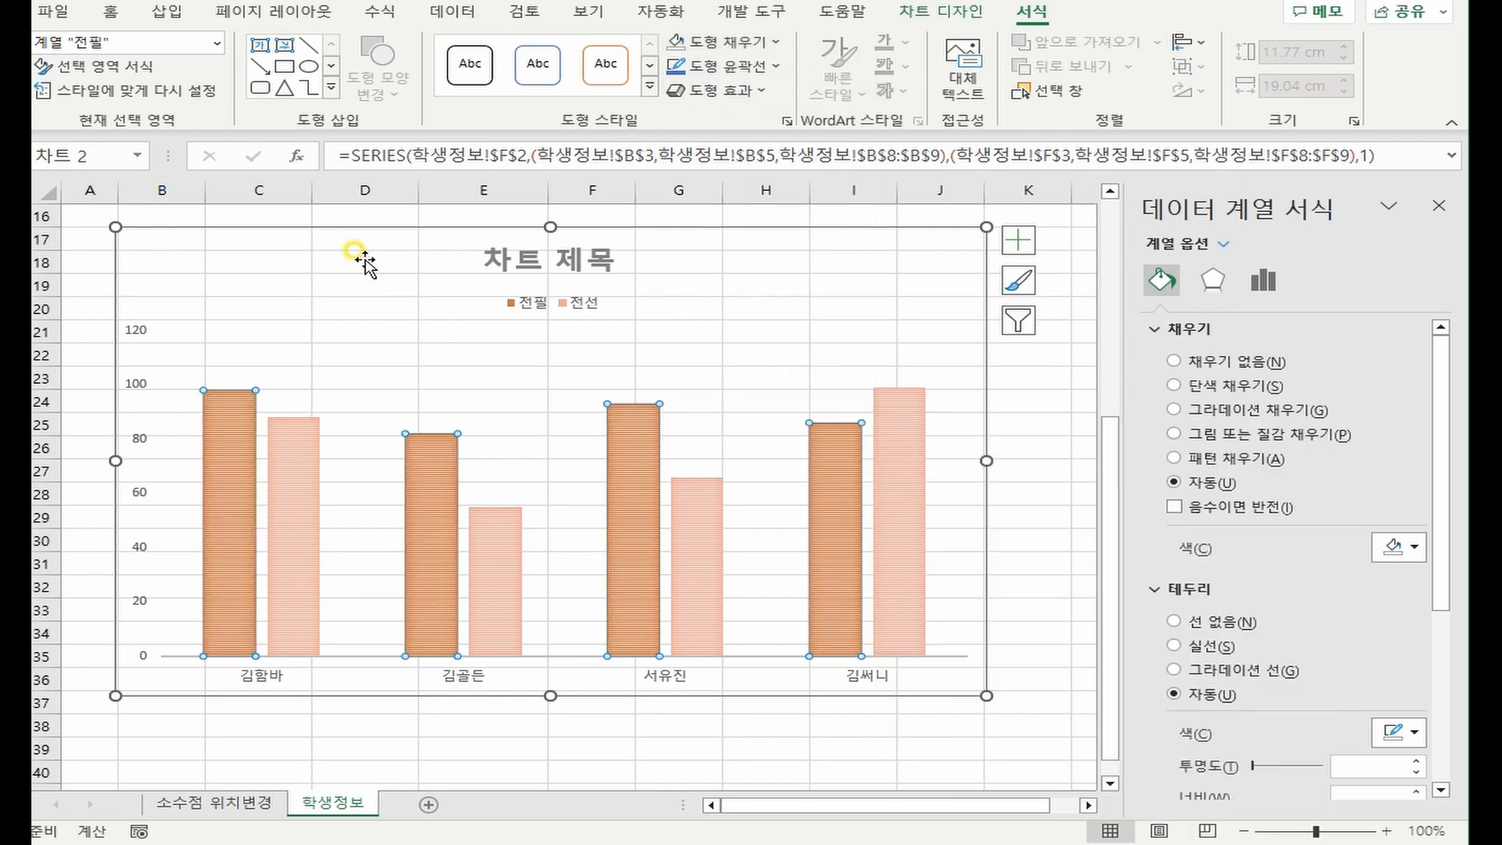
pyautogui.click(1196, 385)
# Select the 전필 series, legend, chart area, chart title, vertical axis and horizontal axis one by one to view each element's format options.
pyautogui.click(448, 444)
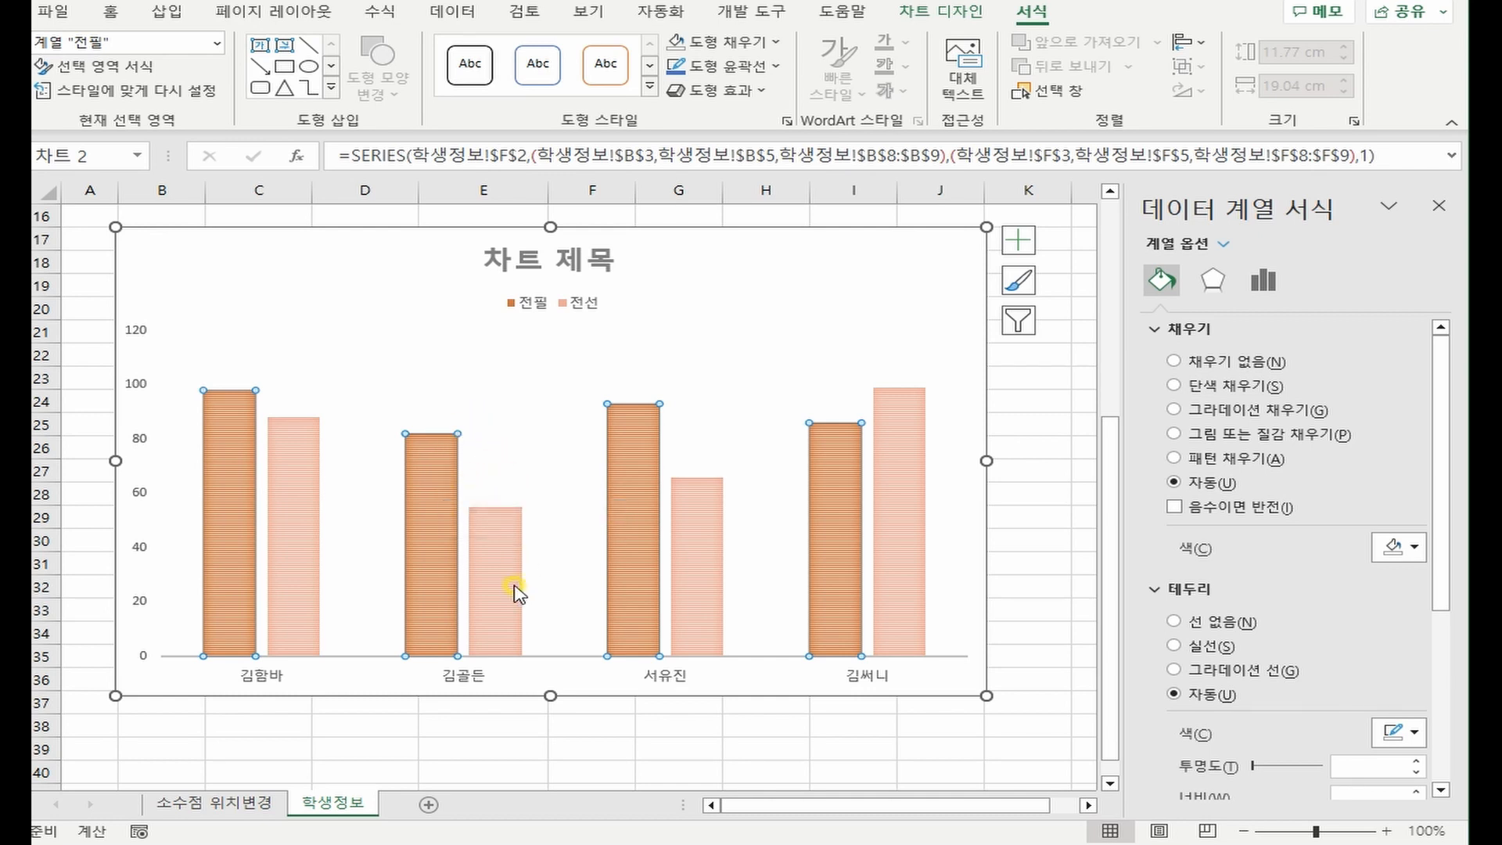
pyautogui.click(542, 309)
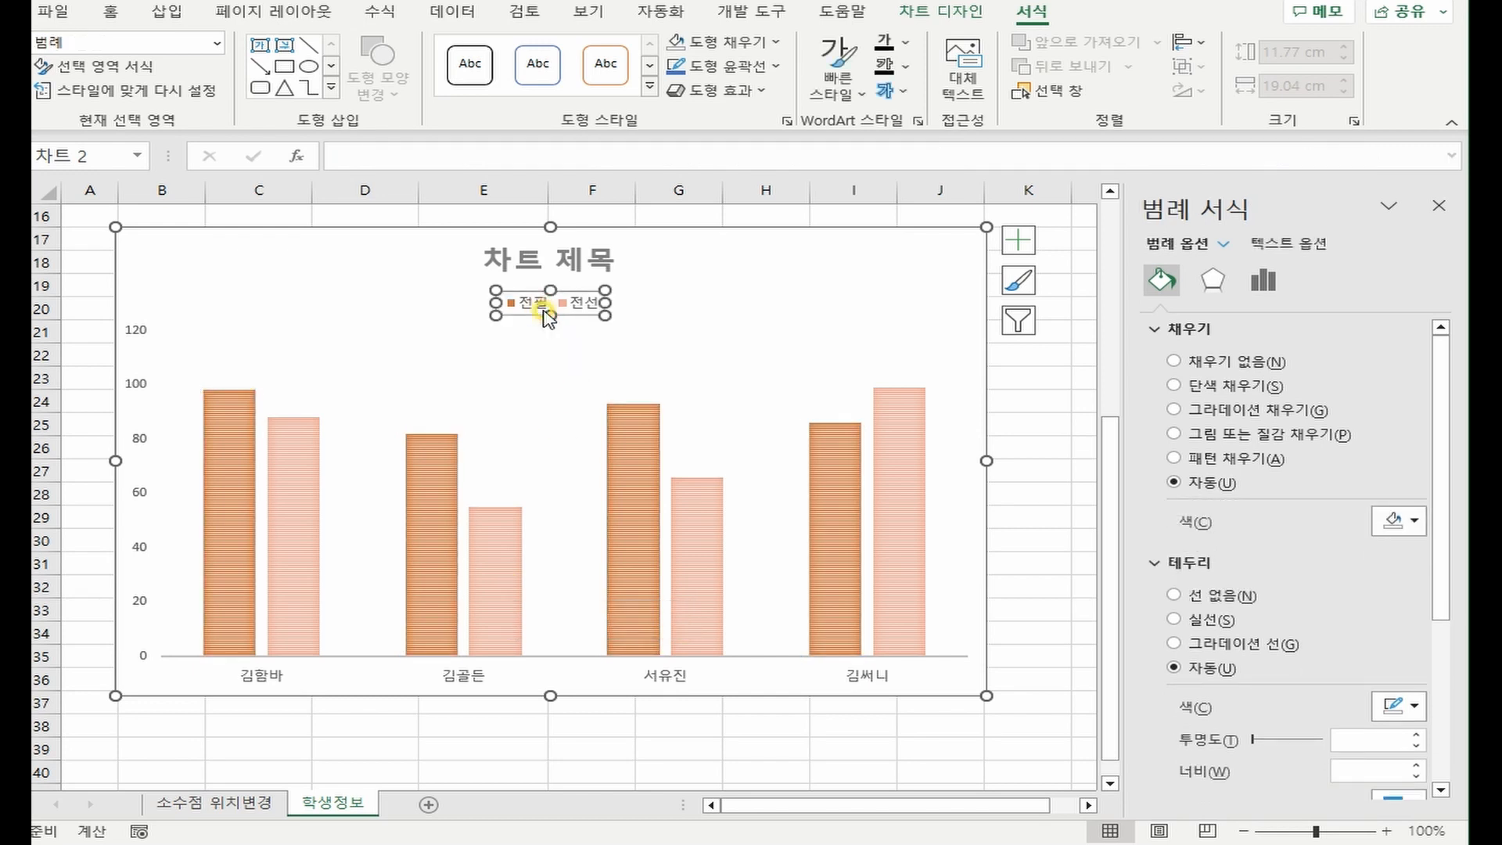
pyautogui.click(251, 257)
pyautogui.click(535, 255)
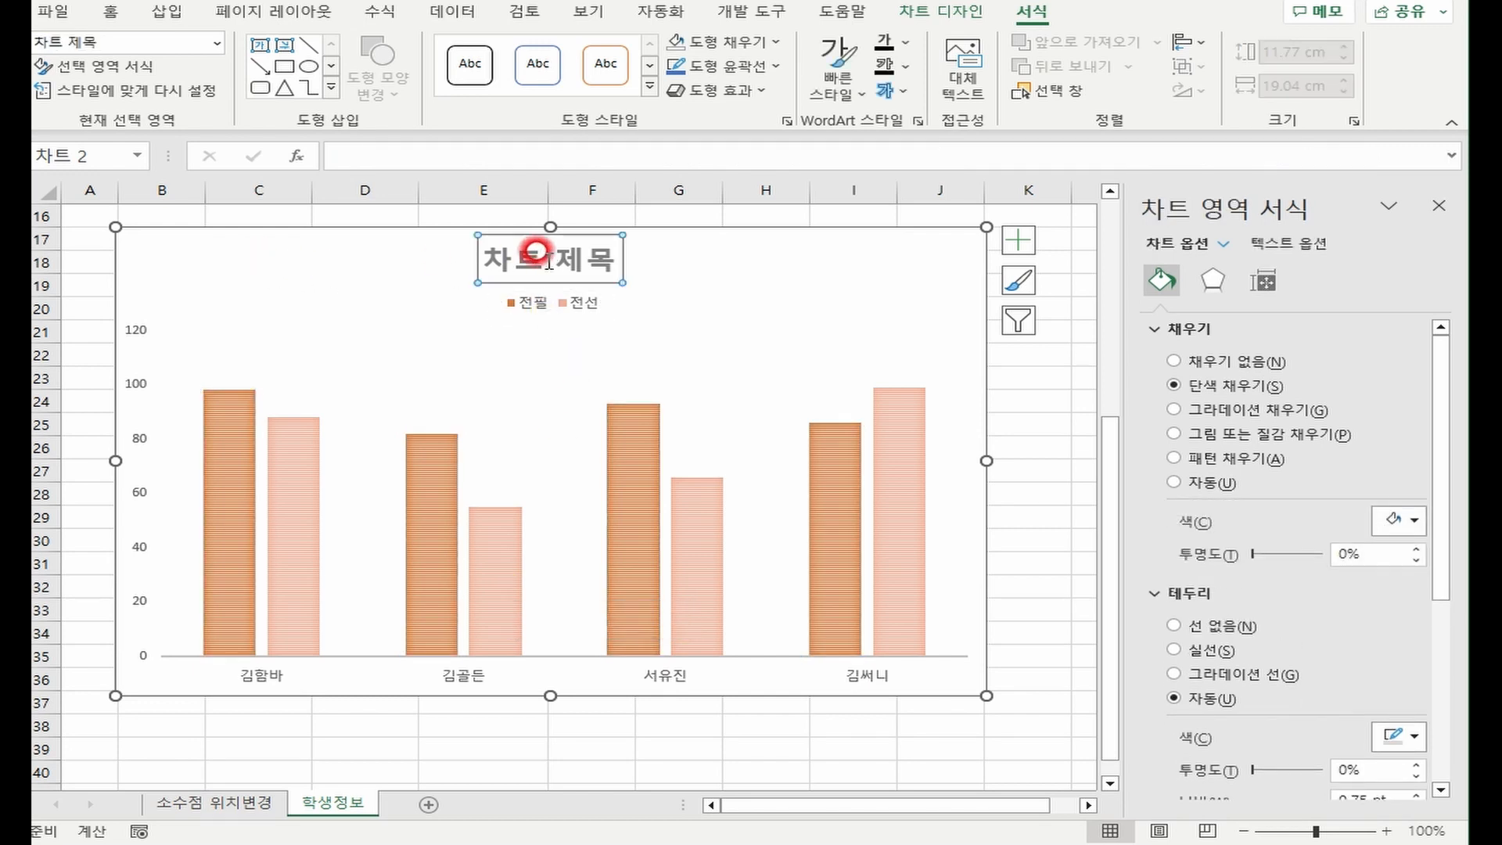
pyautogui.click(136, 439)
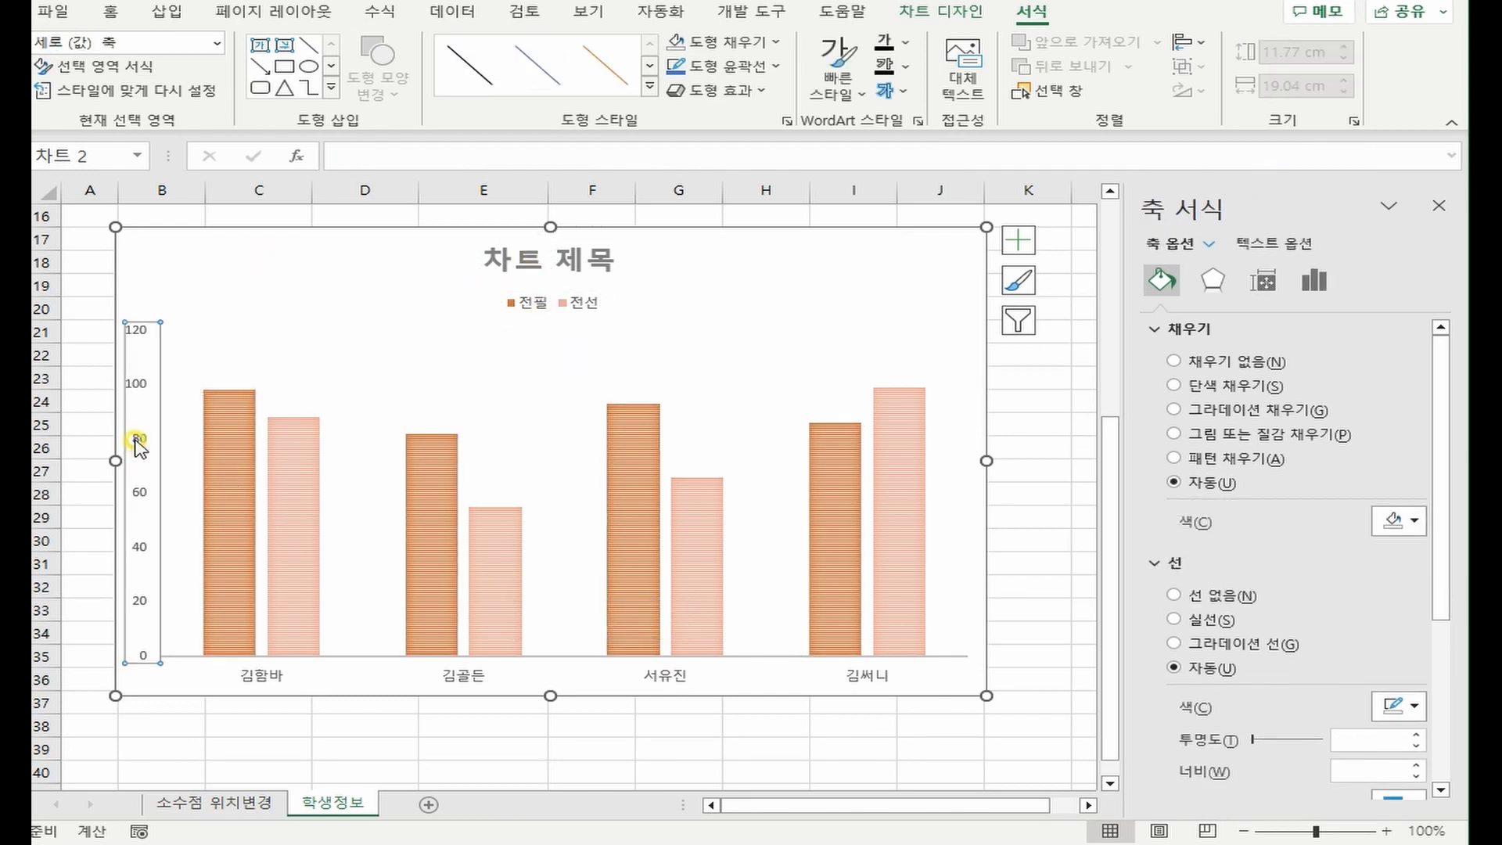
pyautogui.click(270, 674)
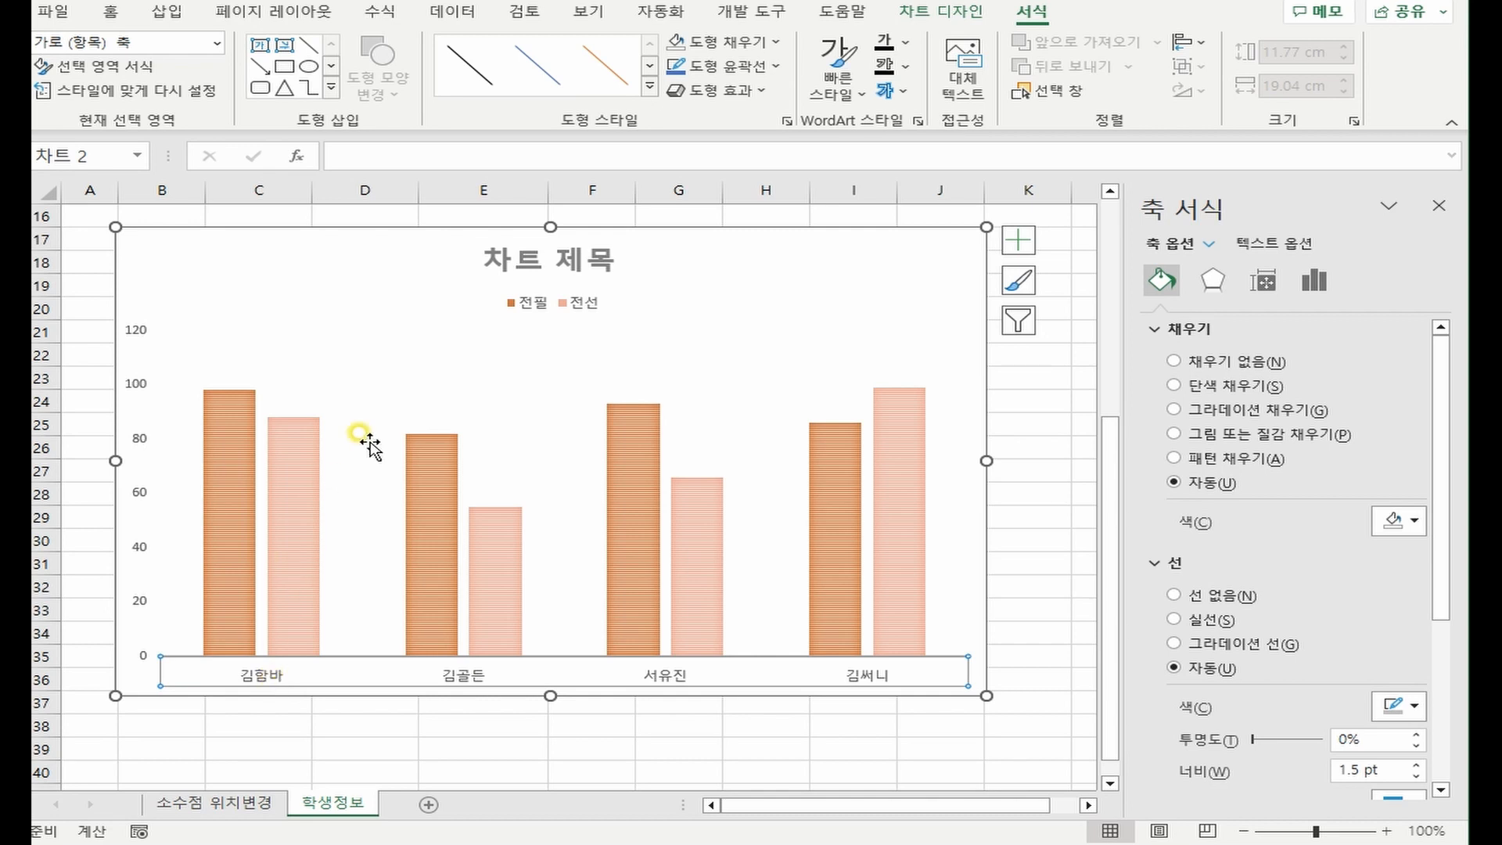
# Compare selecting the whole 전필 series with selecting only the third student's bar, clearing the selection on the plot area each time.
pyautogui.click(628, 424)
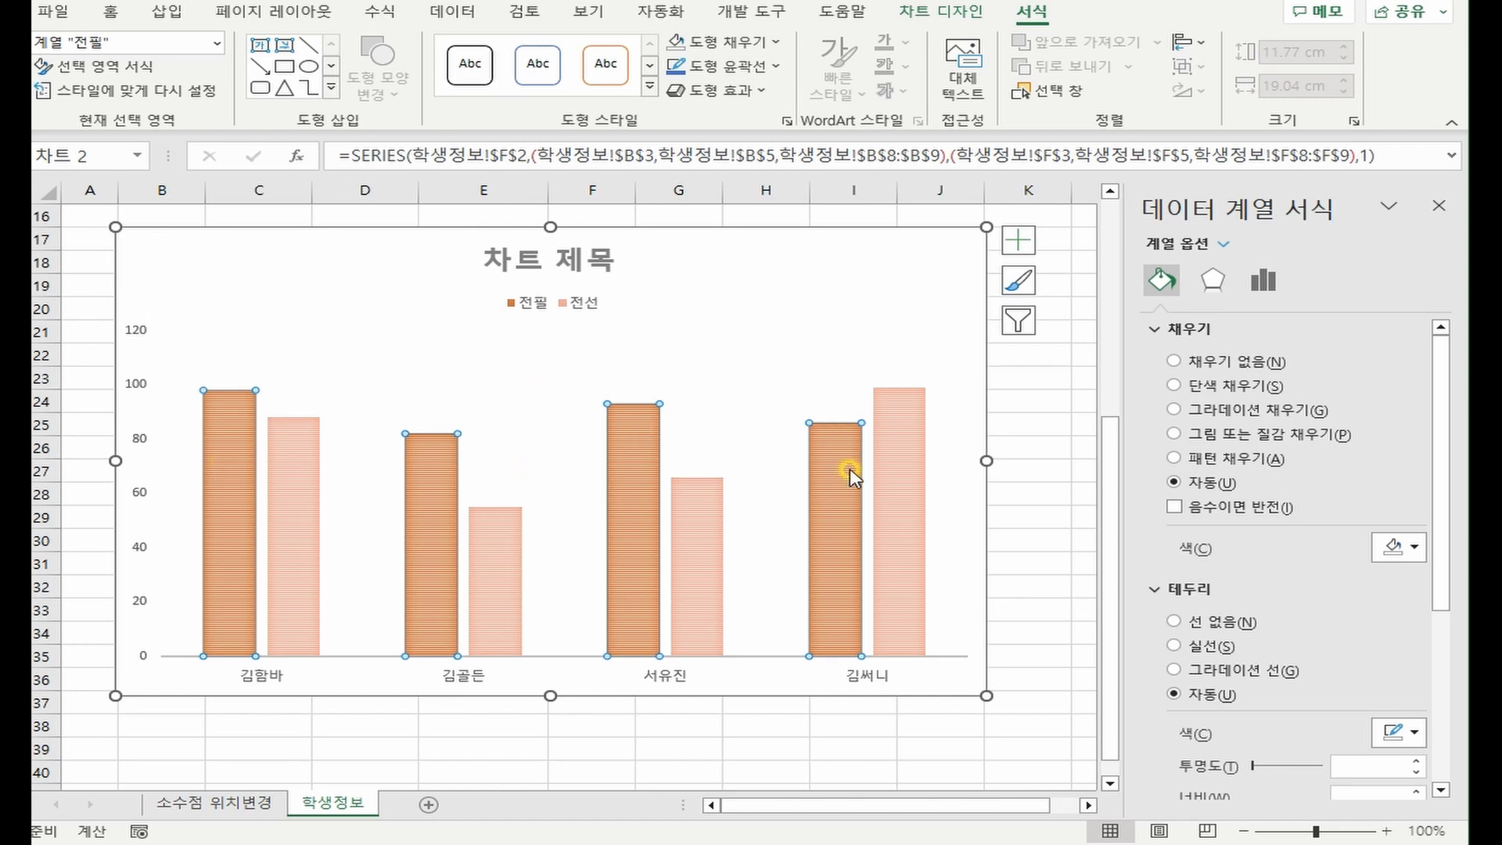
pyautogui.moveTo(617, 444)
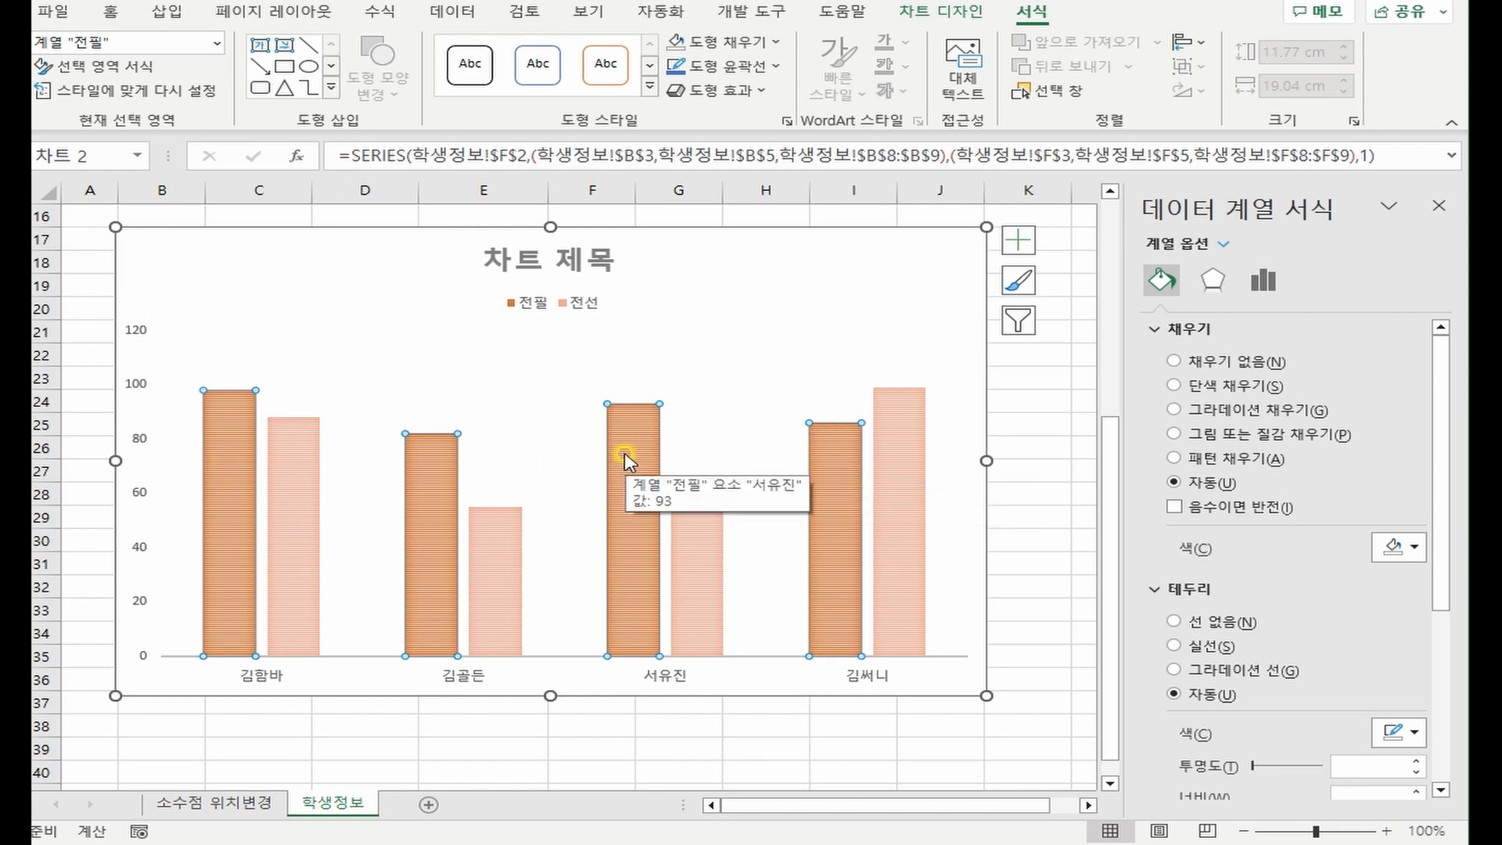
pyautogui.click(635, 446)
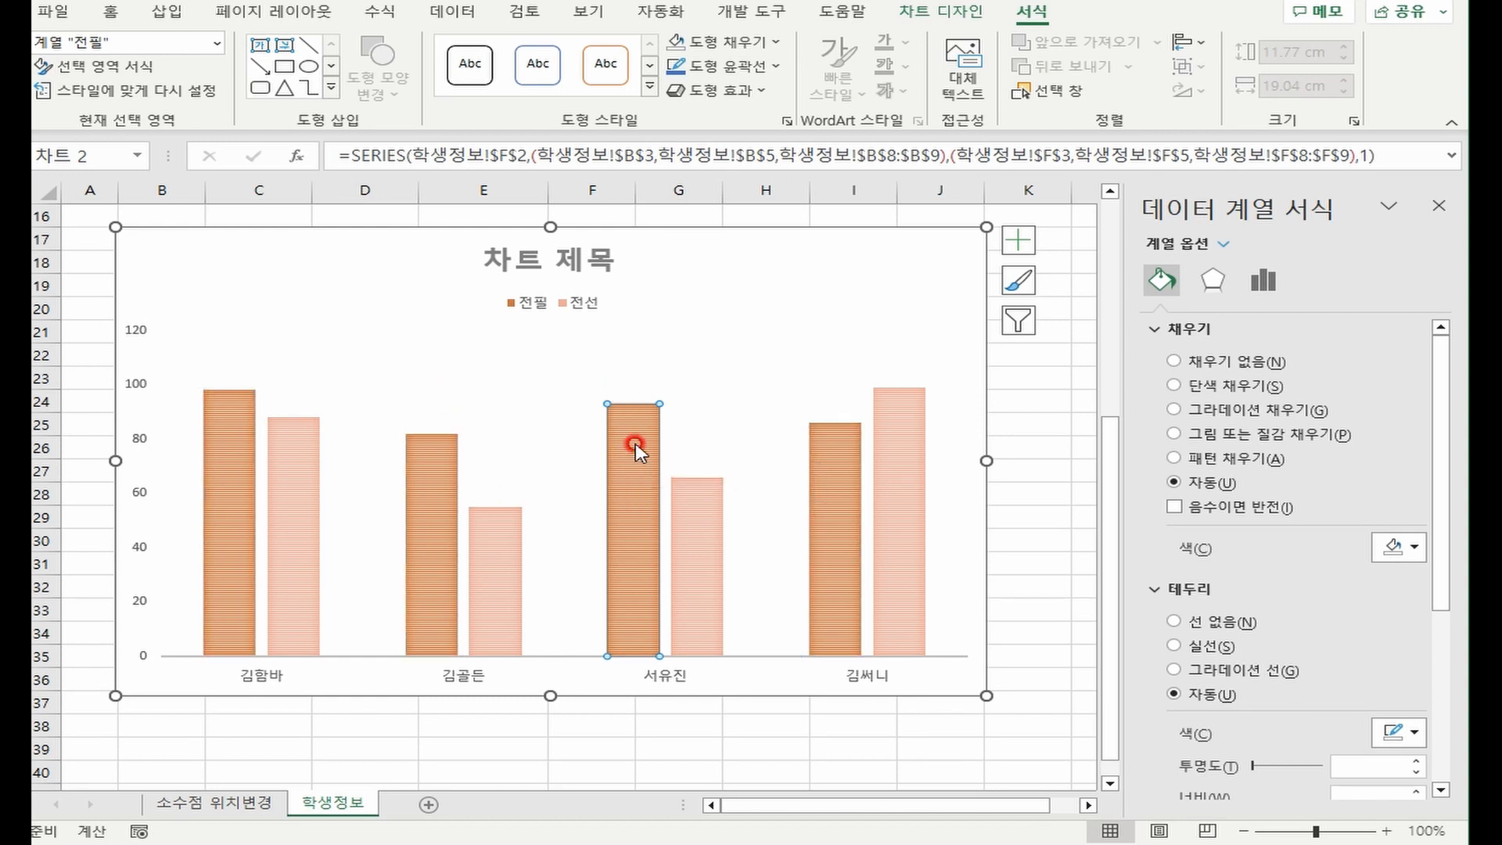
pyautogui.click(754, 383)
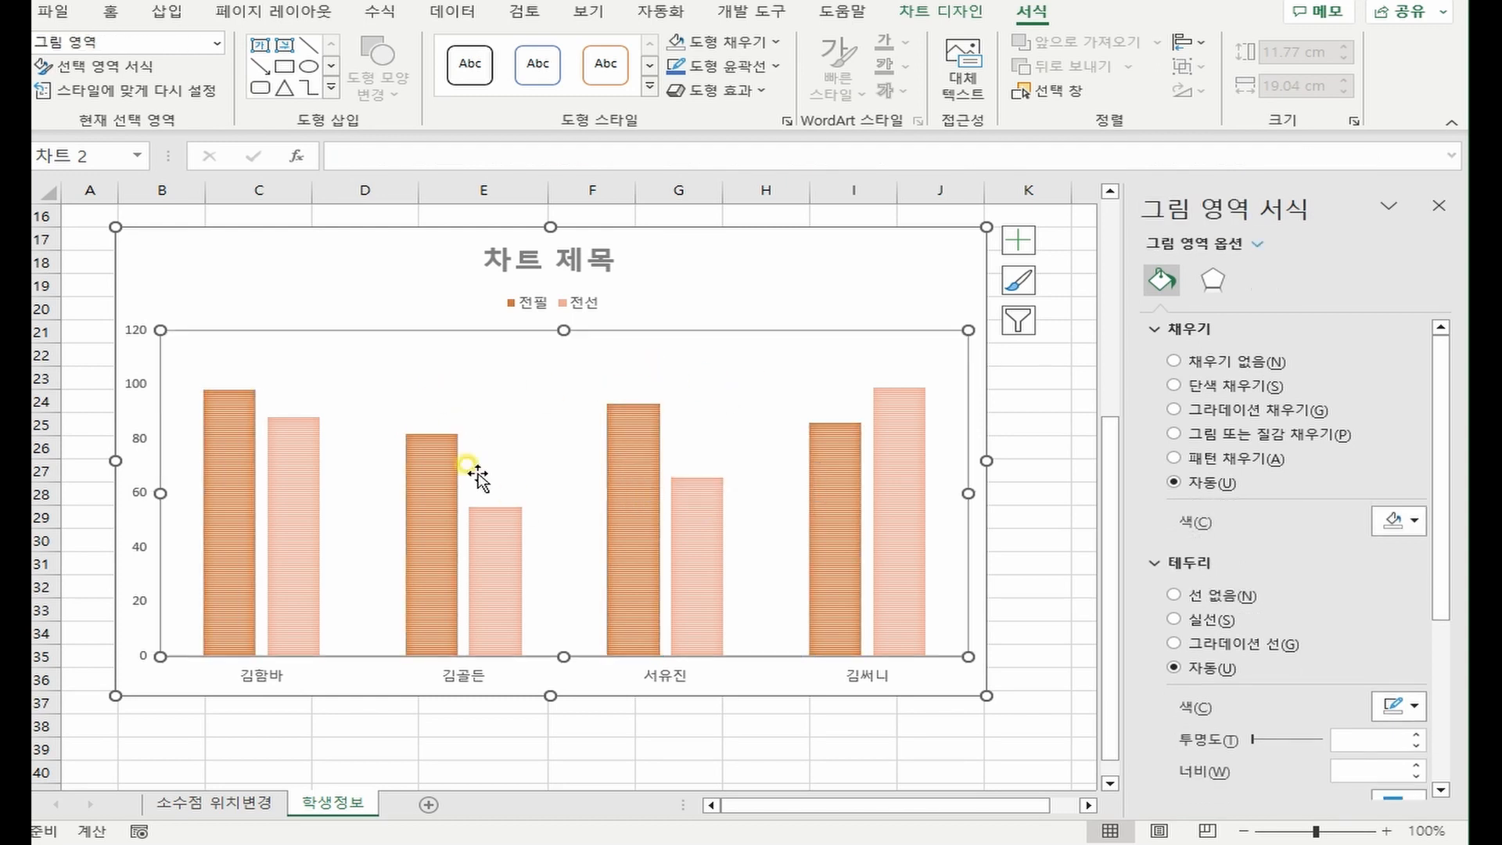
pyautogui.click(639, 474)
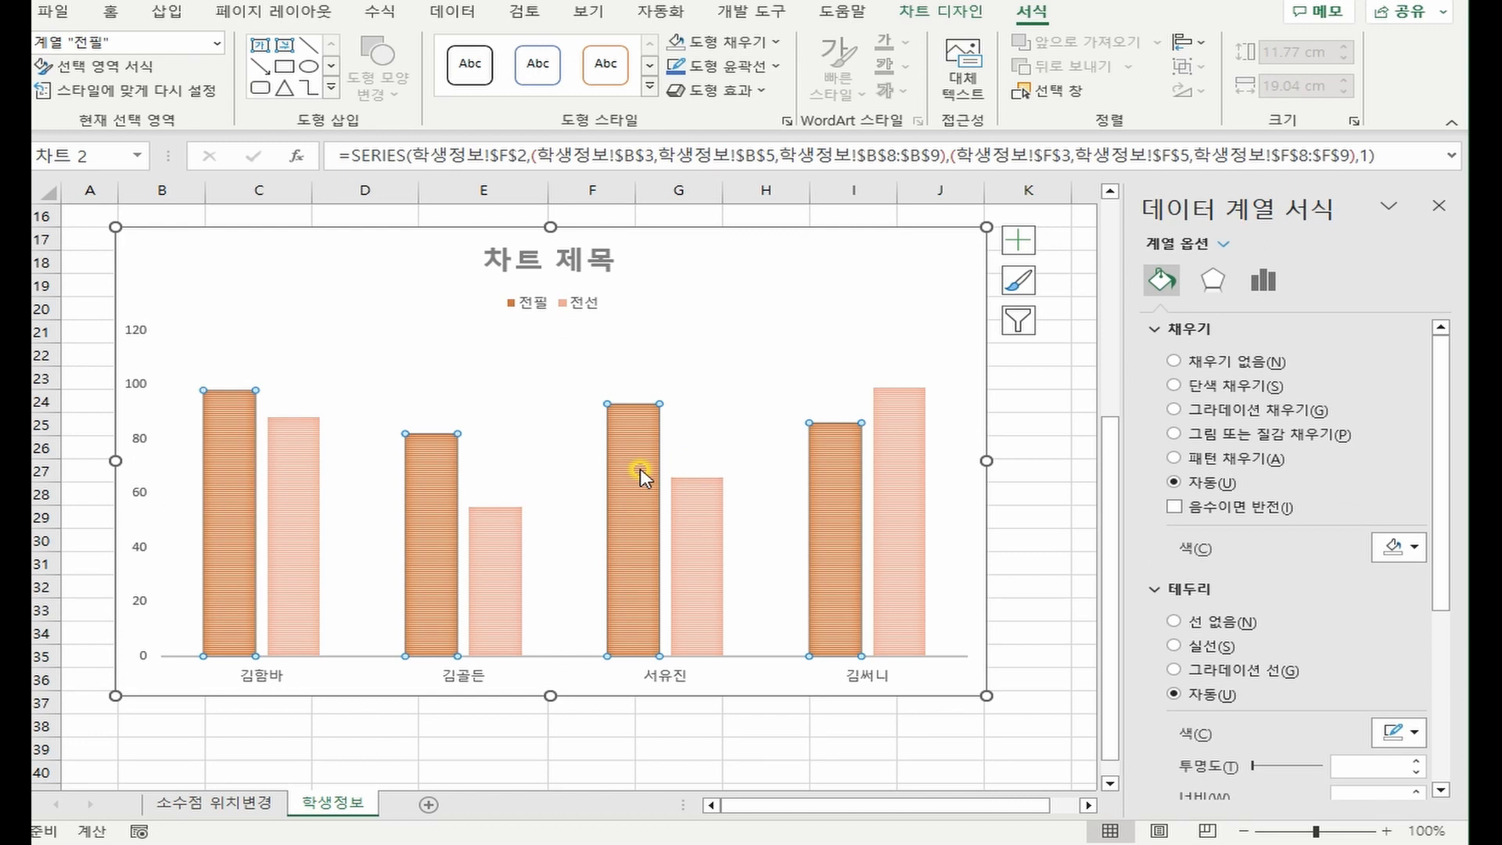
pyautogui.click(640, 476)
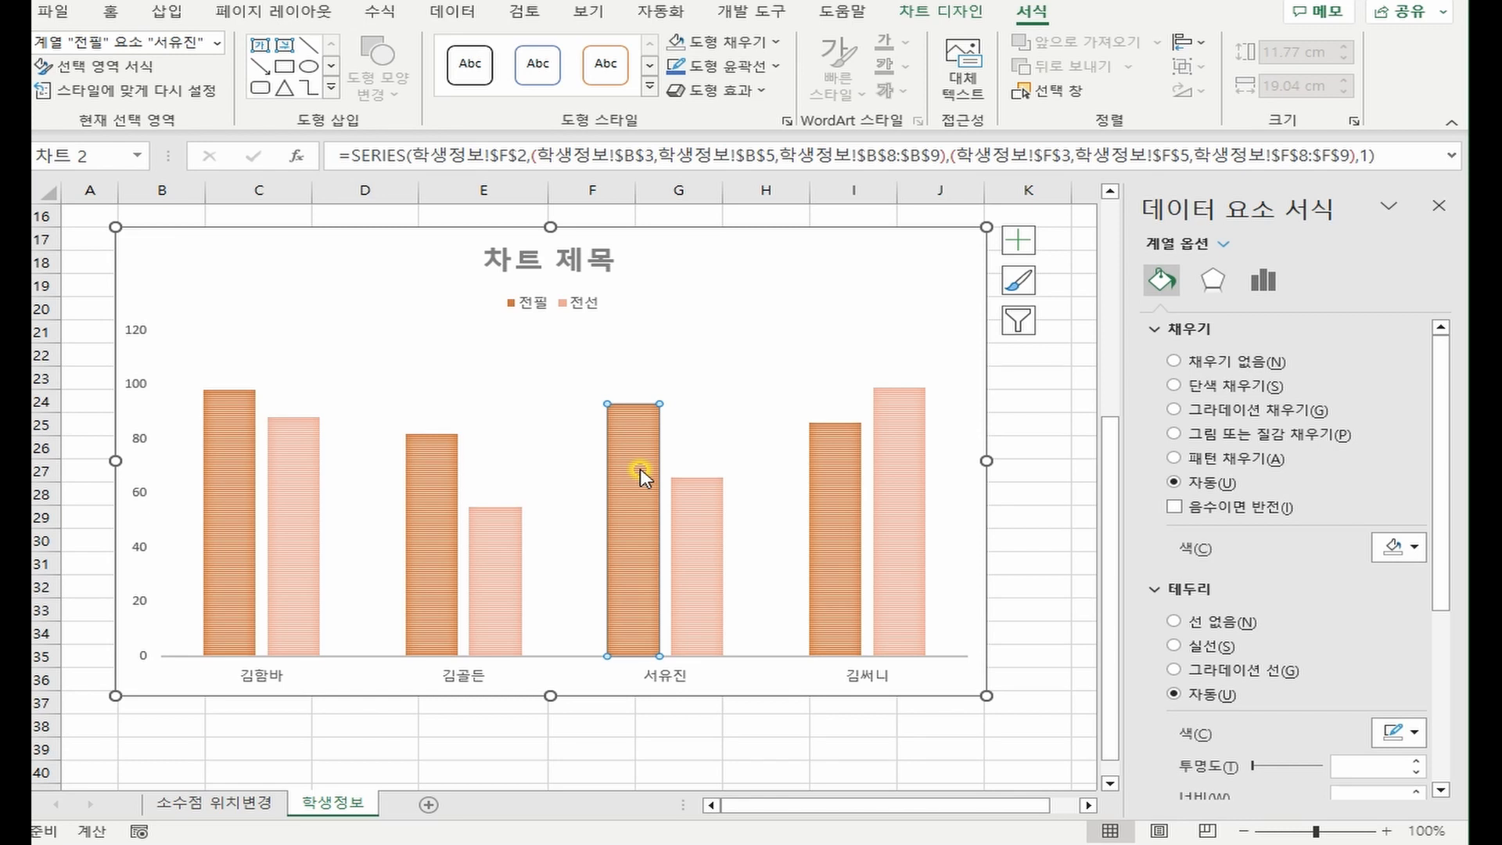
pyautogui.click(696, 438)
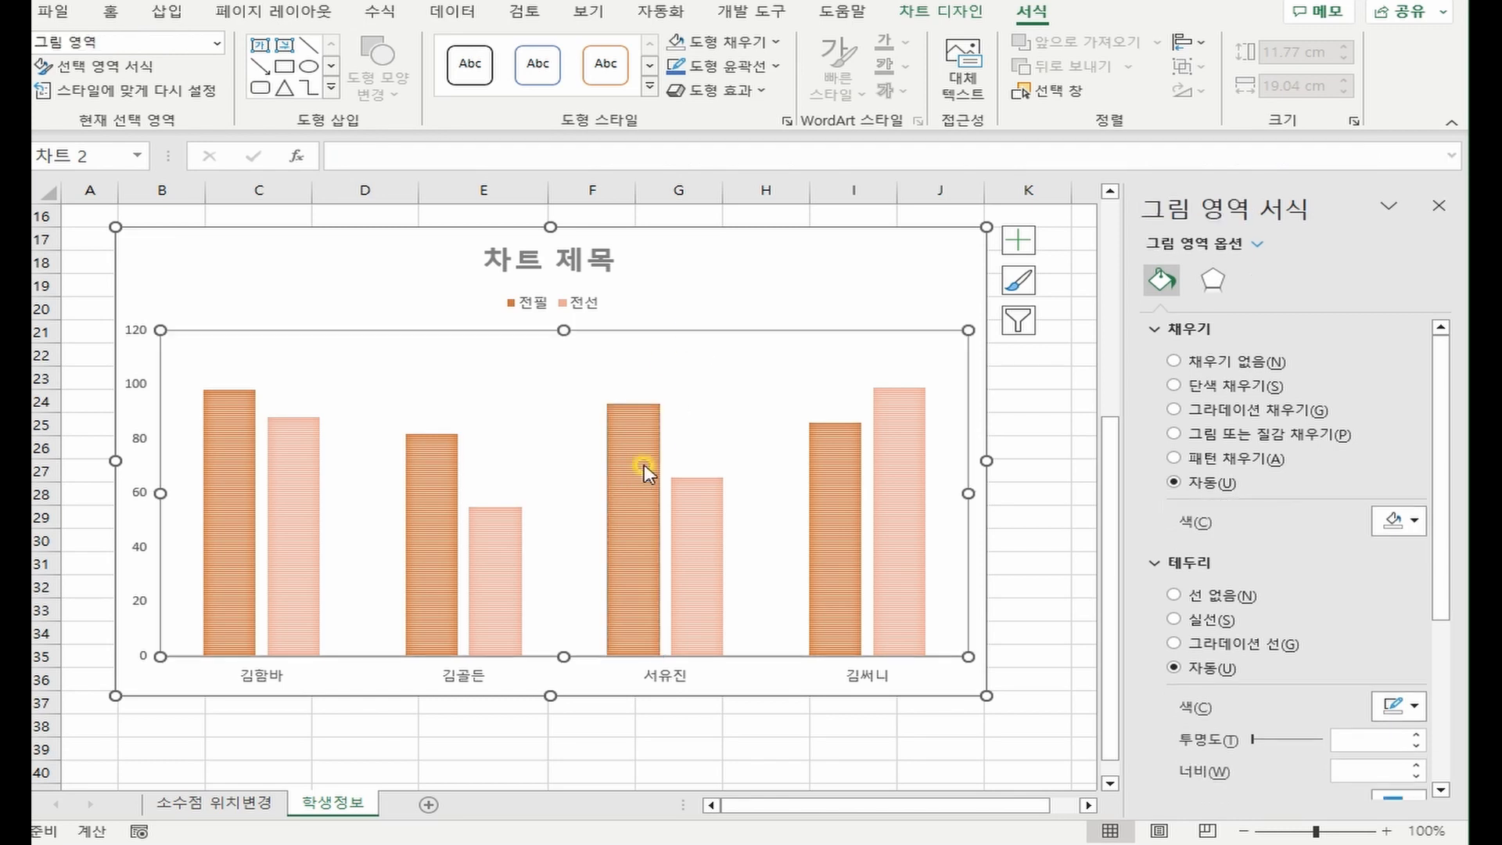
# Fill only the third student's 전필 bar with the mottled blue-and-pink preset texture.
pyautogui.click(644, 467)
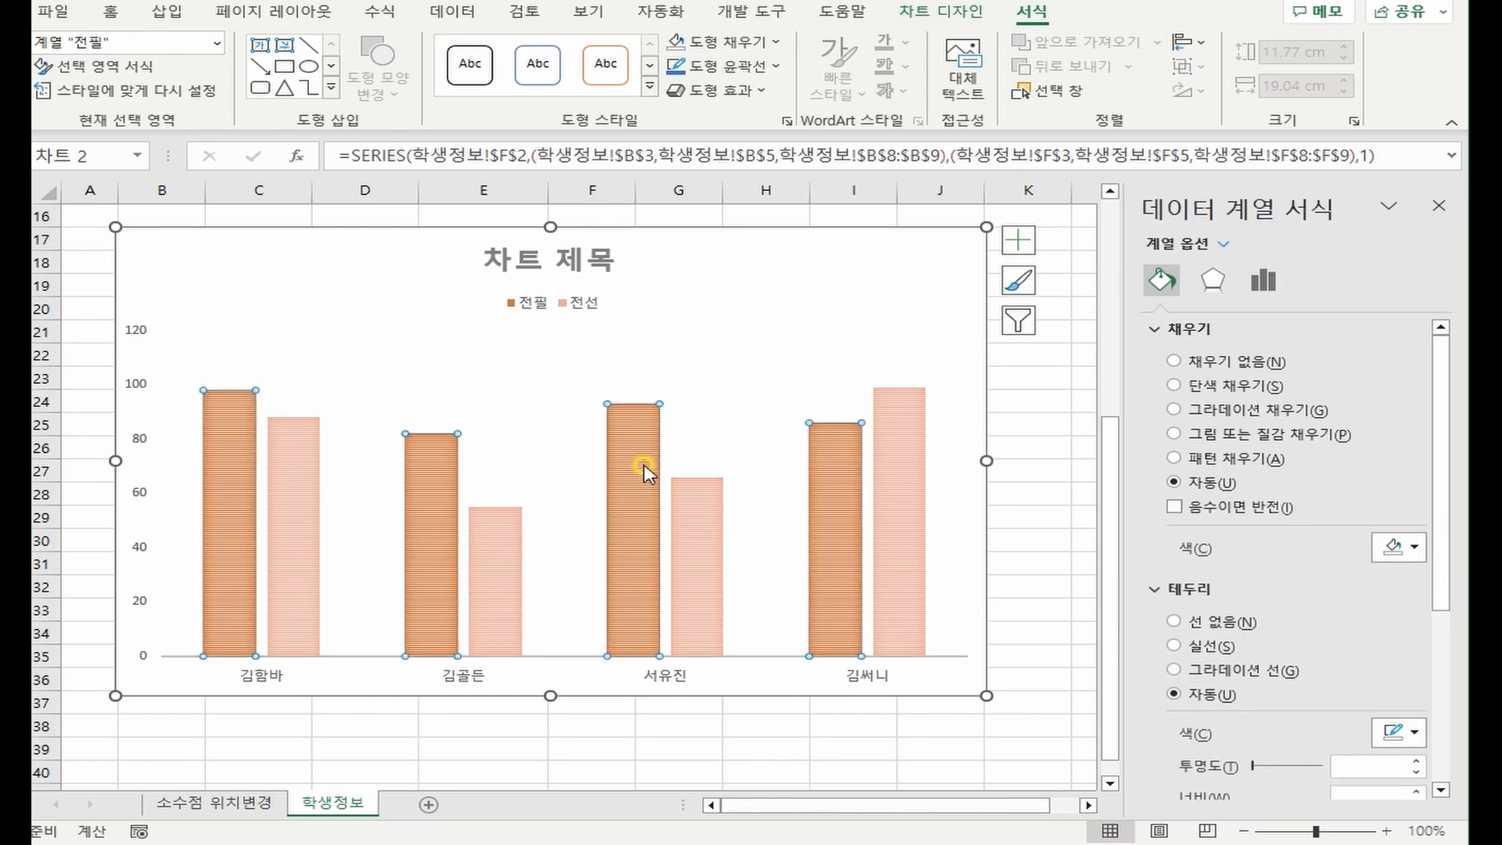
pyautogui.click(644, 468)
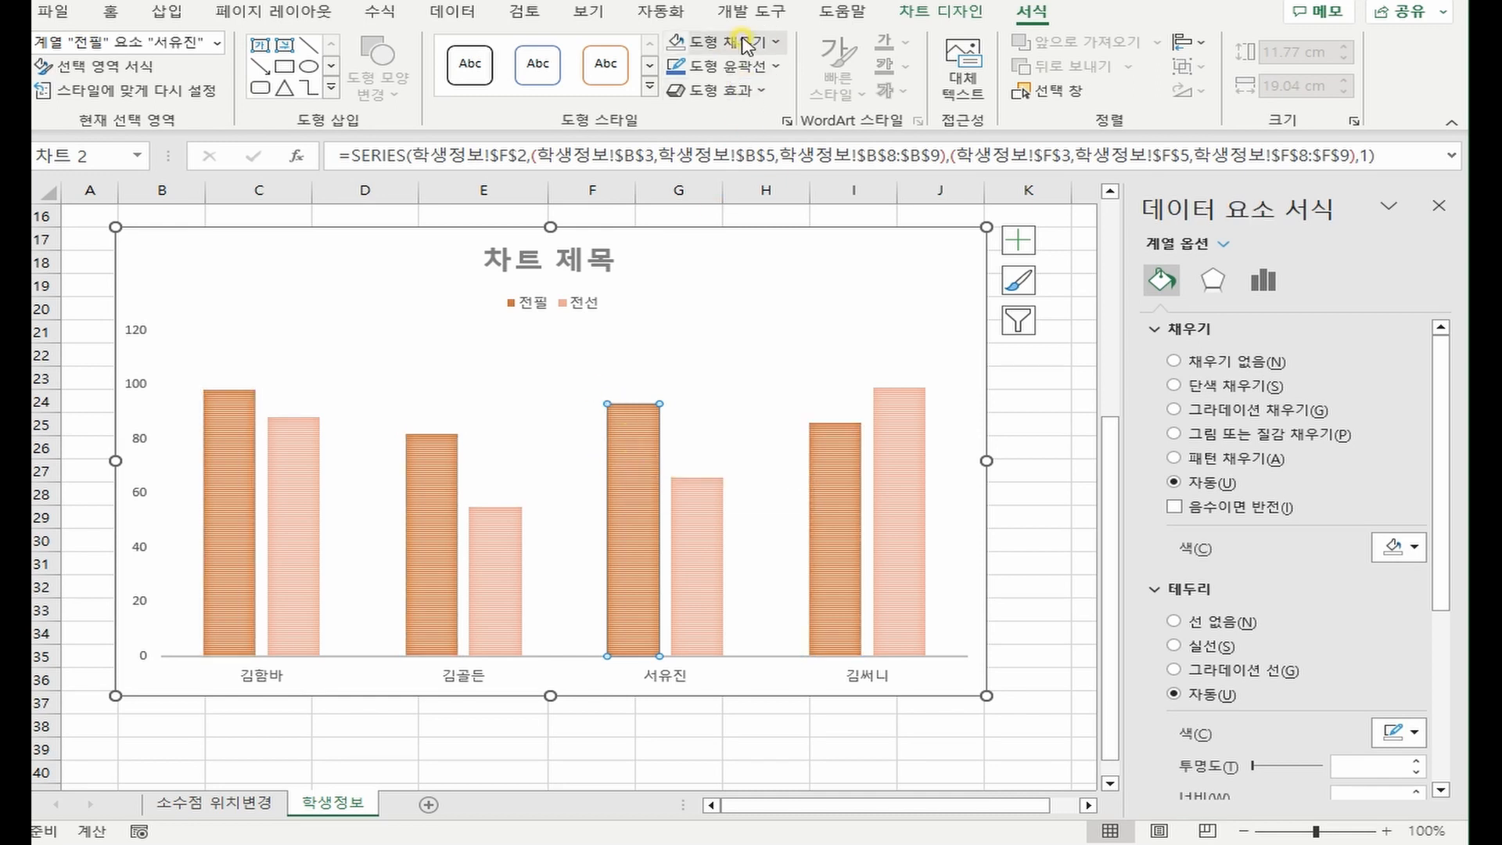
pyautogui.click(775, 42)
pyautogui.moveTo(785, 426)
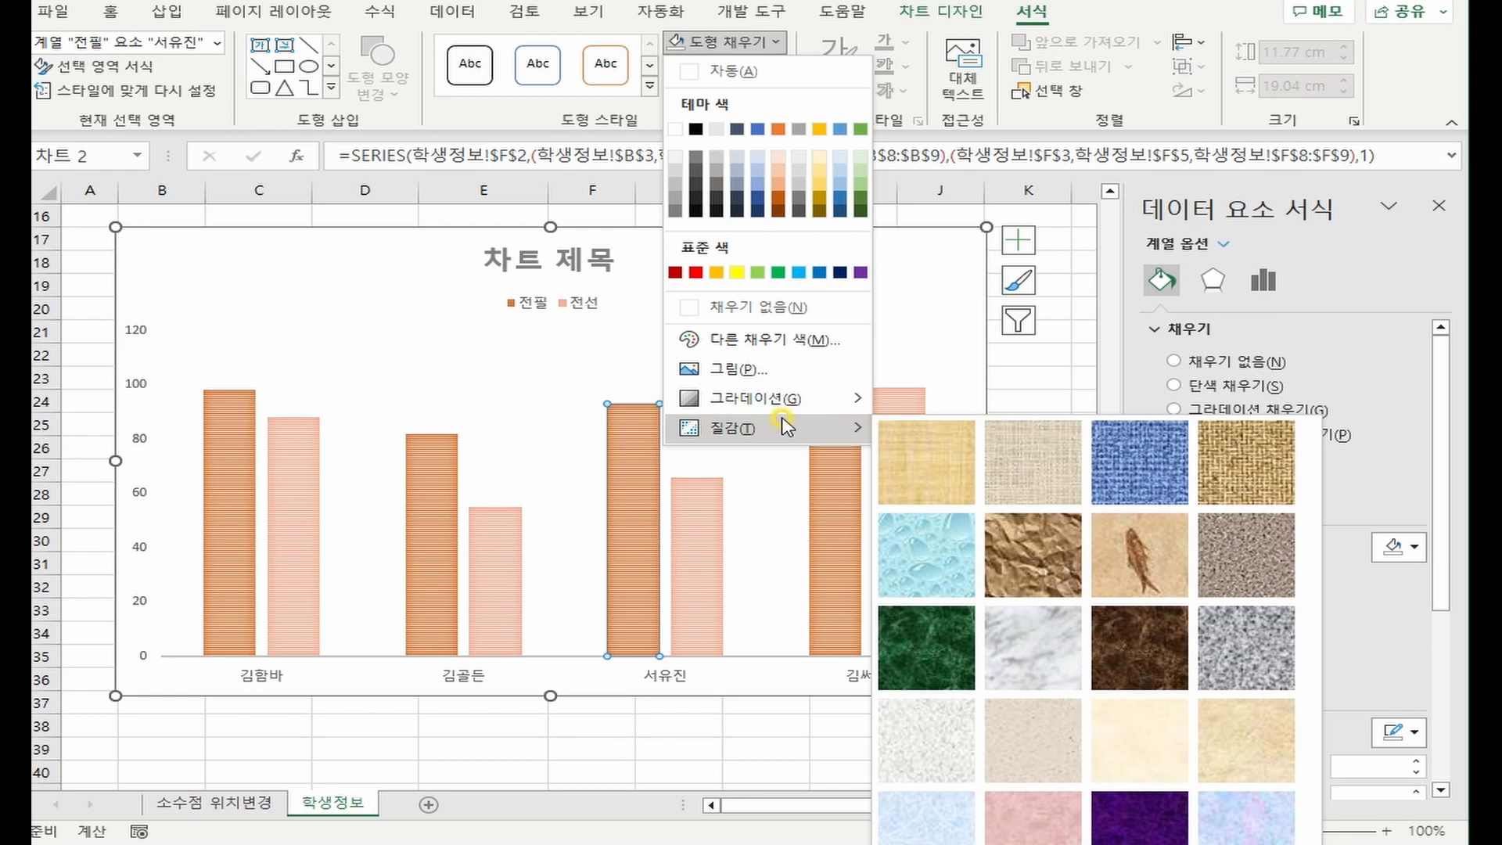
pyautogui.click(1242, 818)
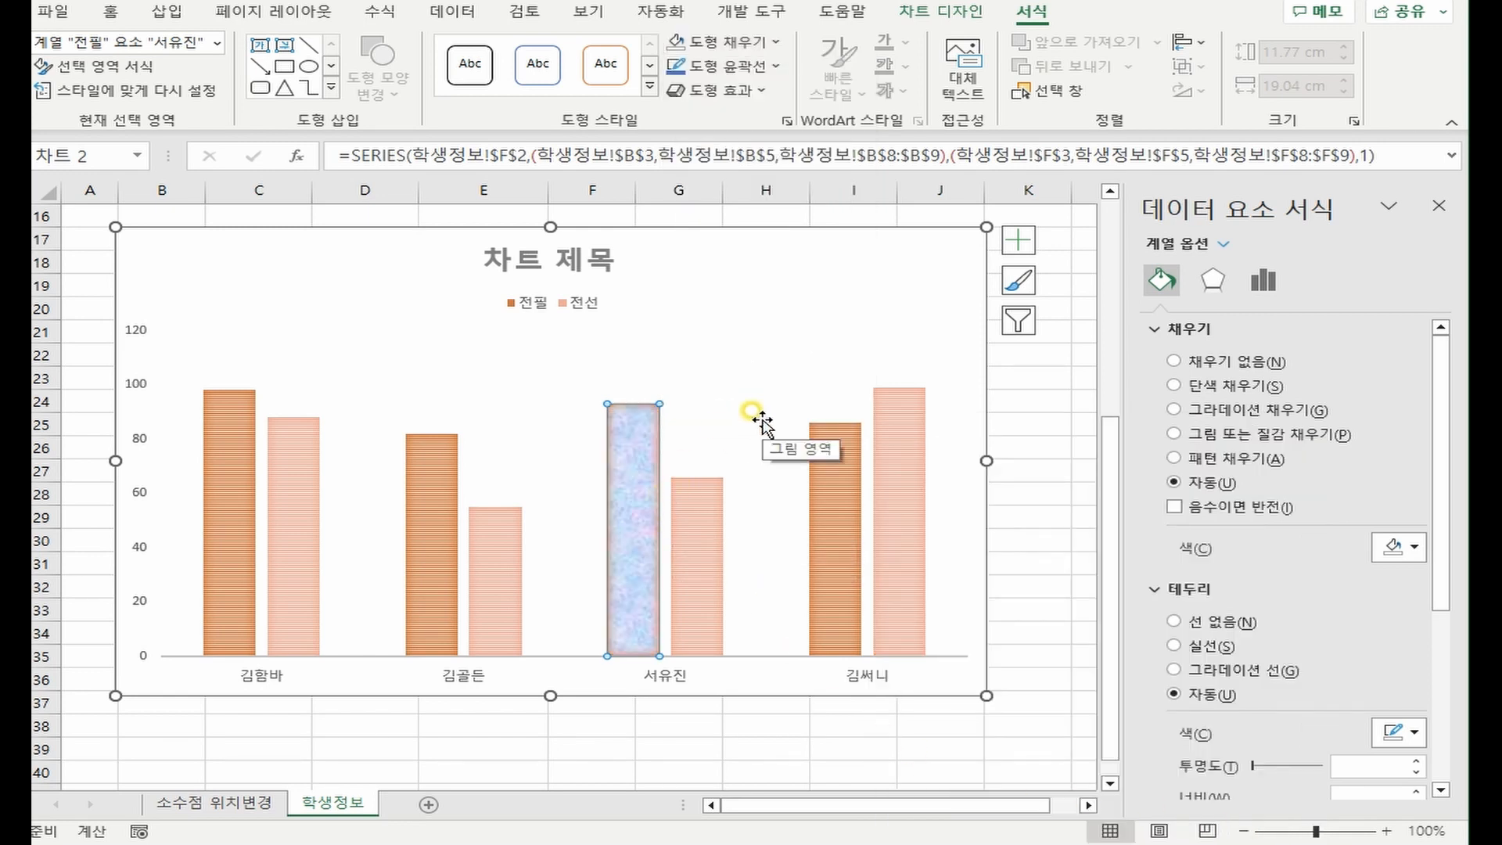
# Examine the preset shape styles and the border options available for the textured bar.
pyautogui.click(649, 86)
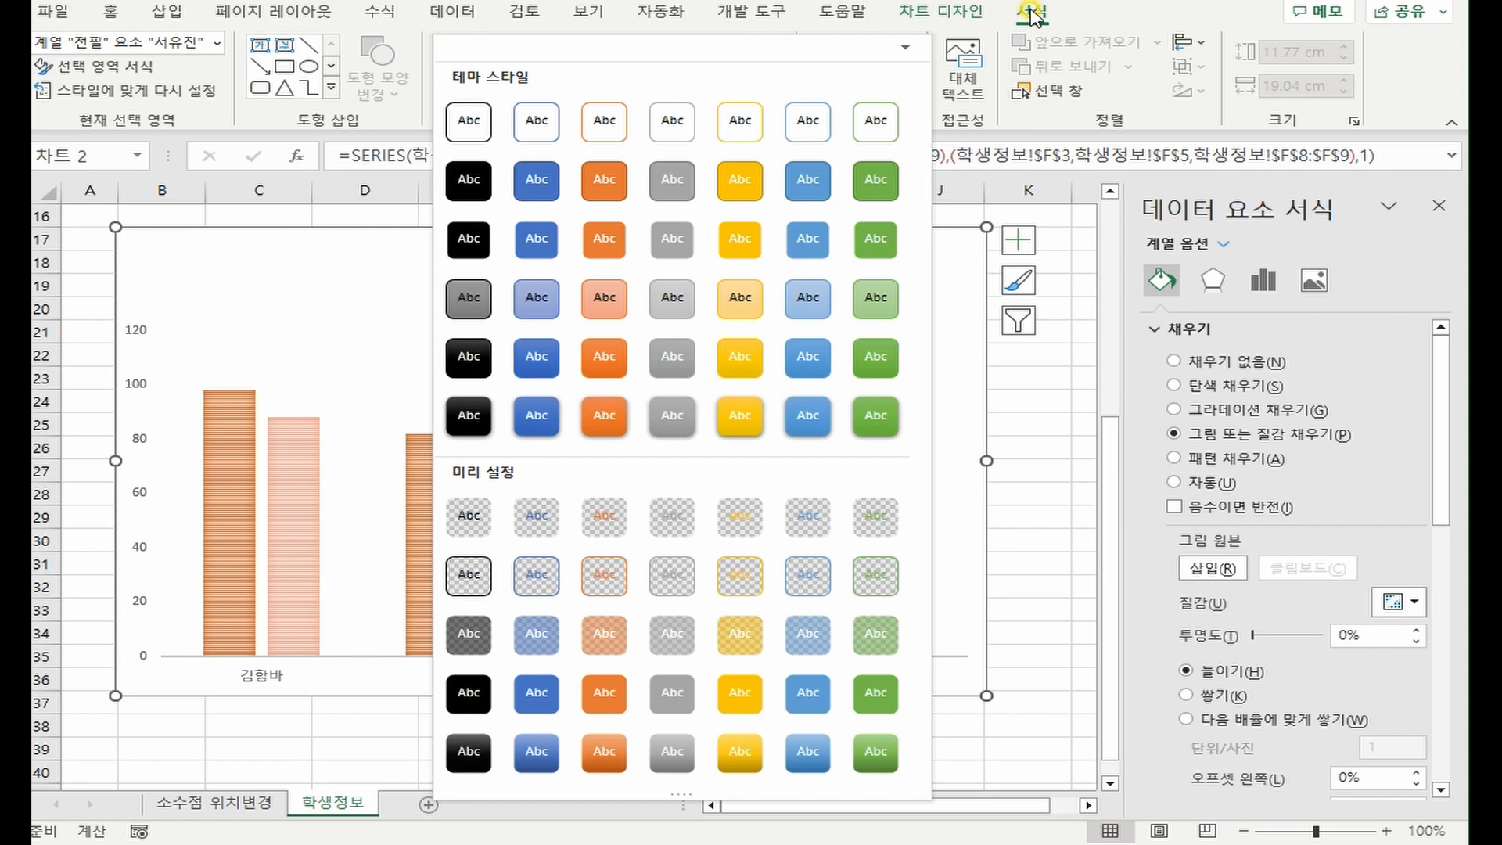
pyautogui.click(1033, 15)
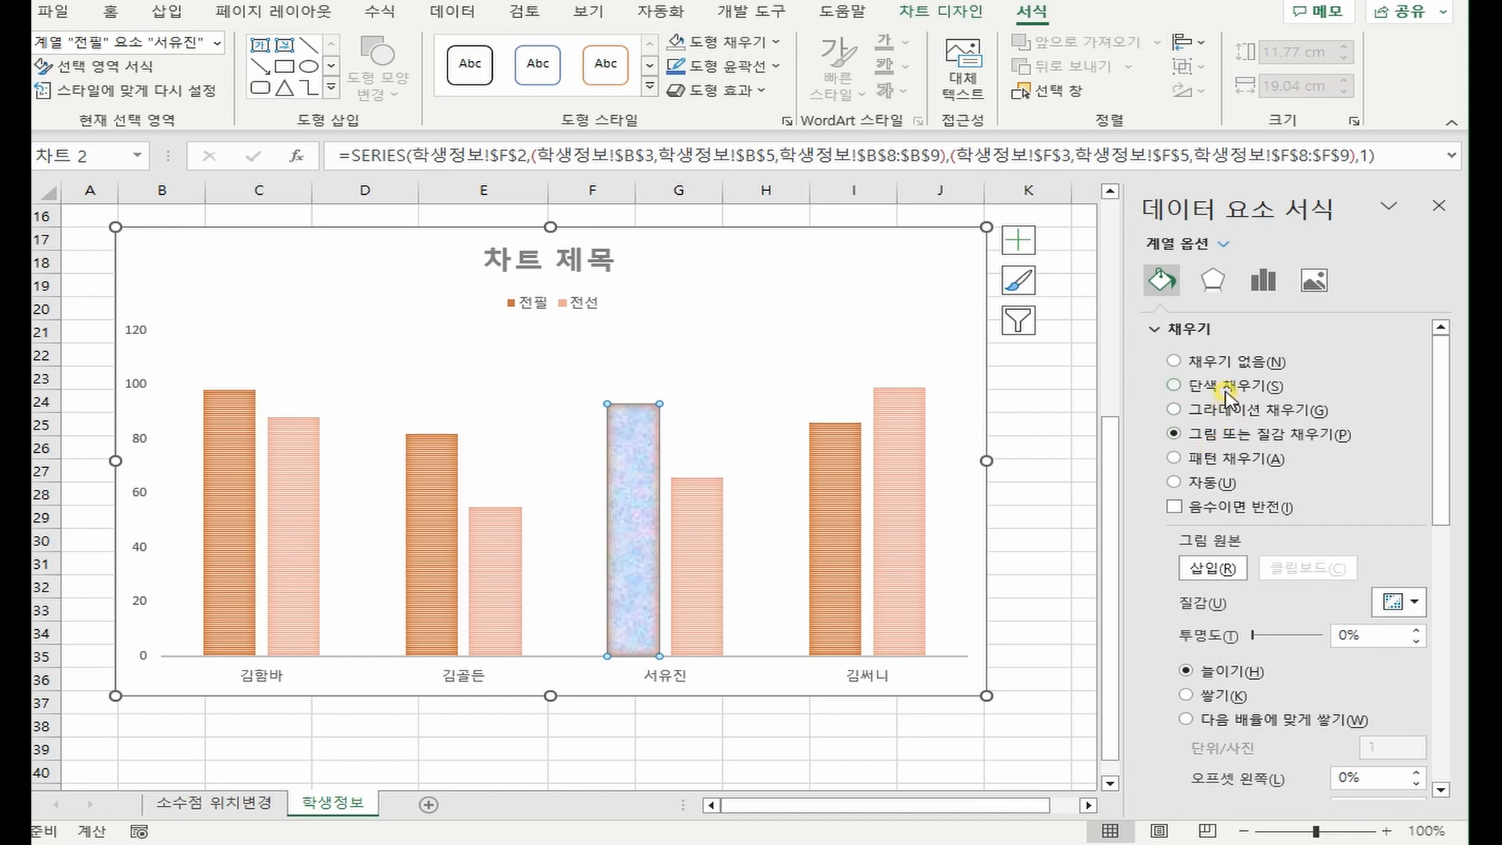
pyautogui.scroll(-5, 1232, 469)
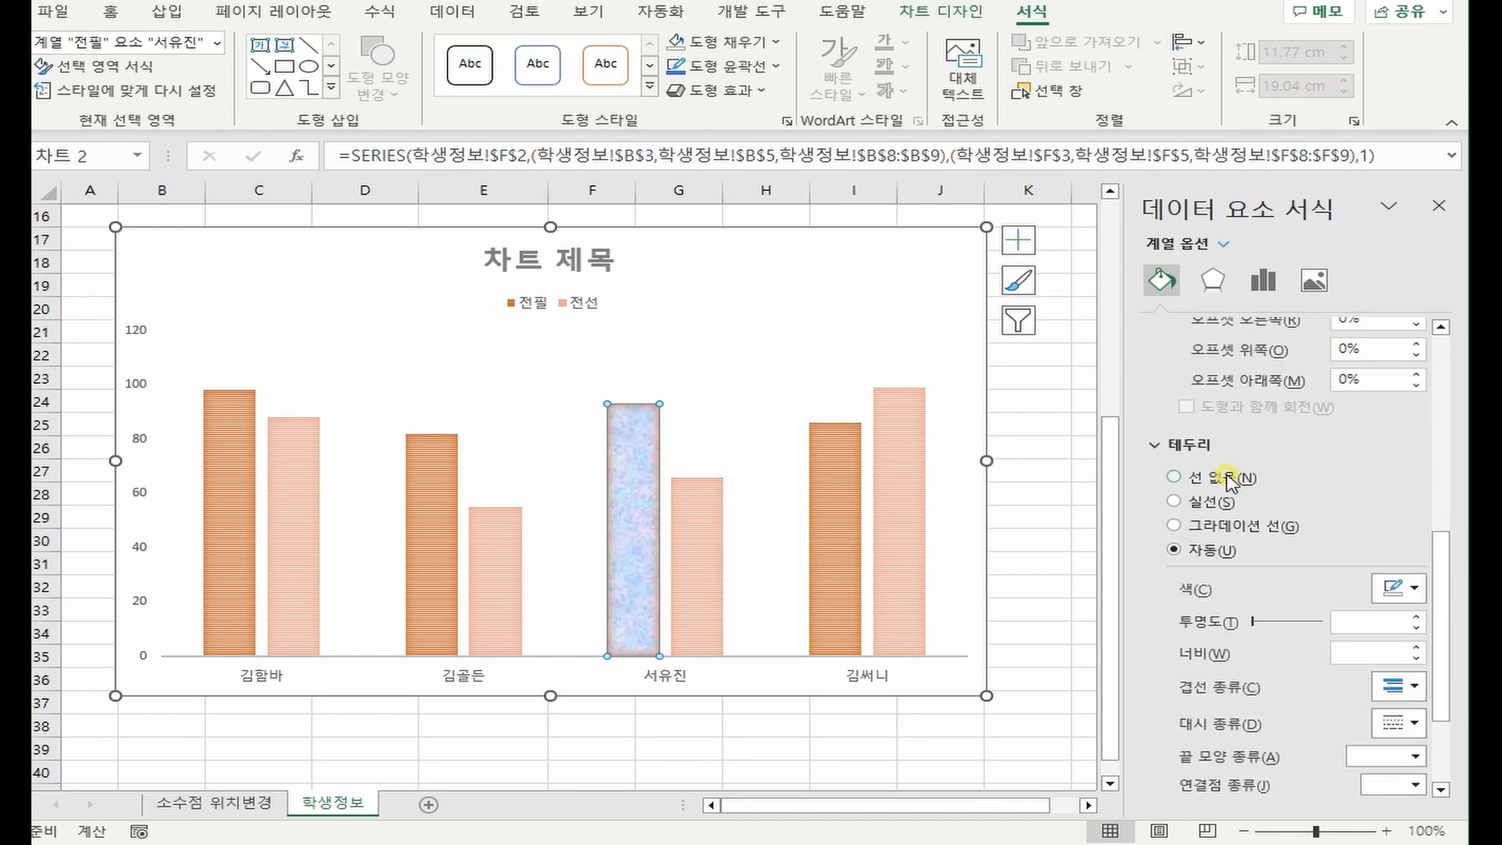
pyautogui.click(649, 86)
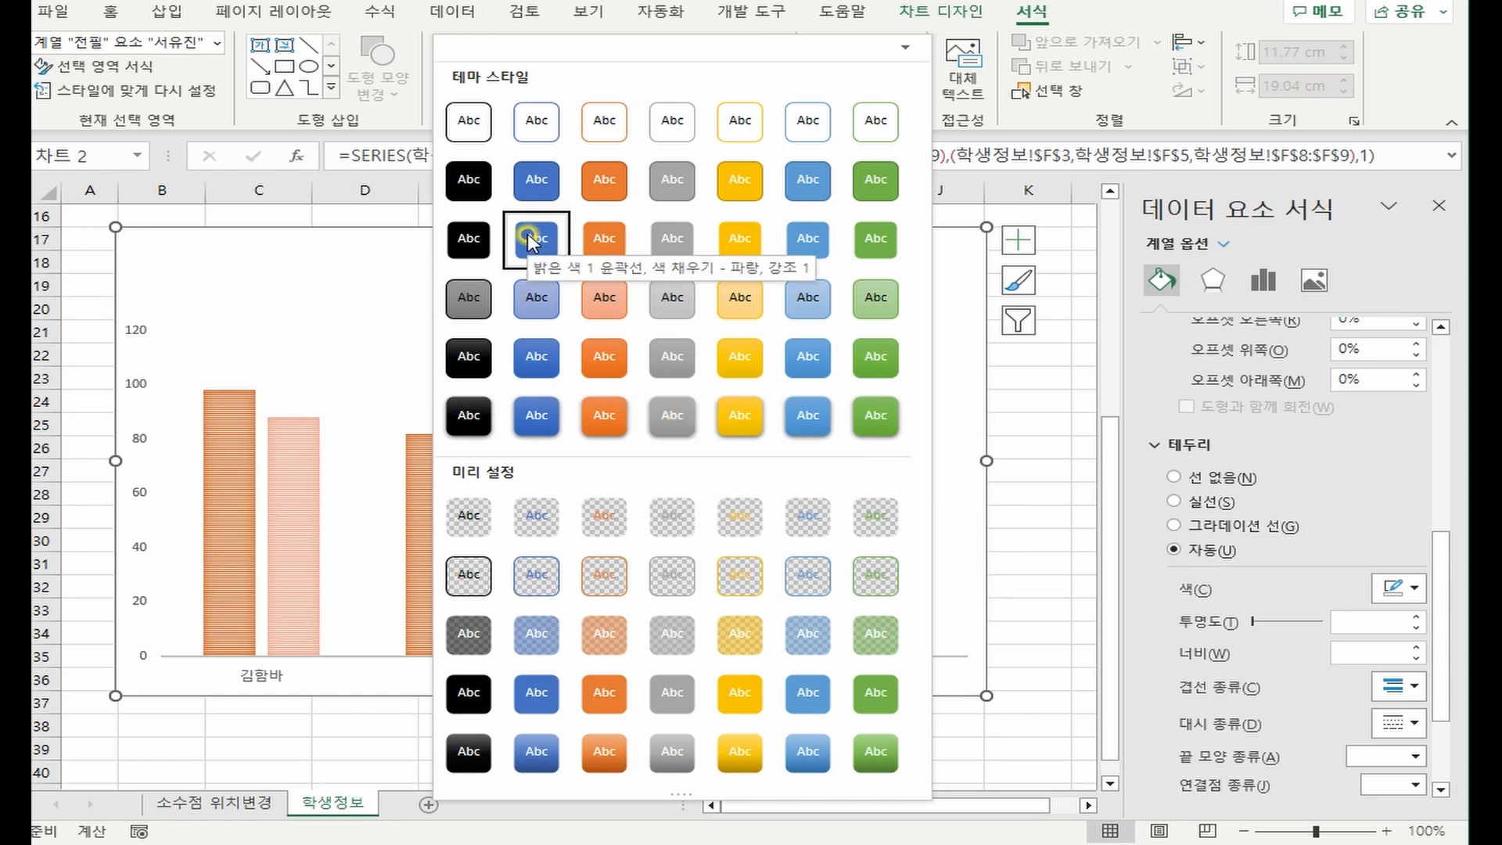
pyautogui.click(354, 249)
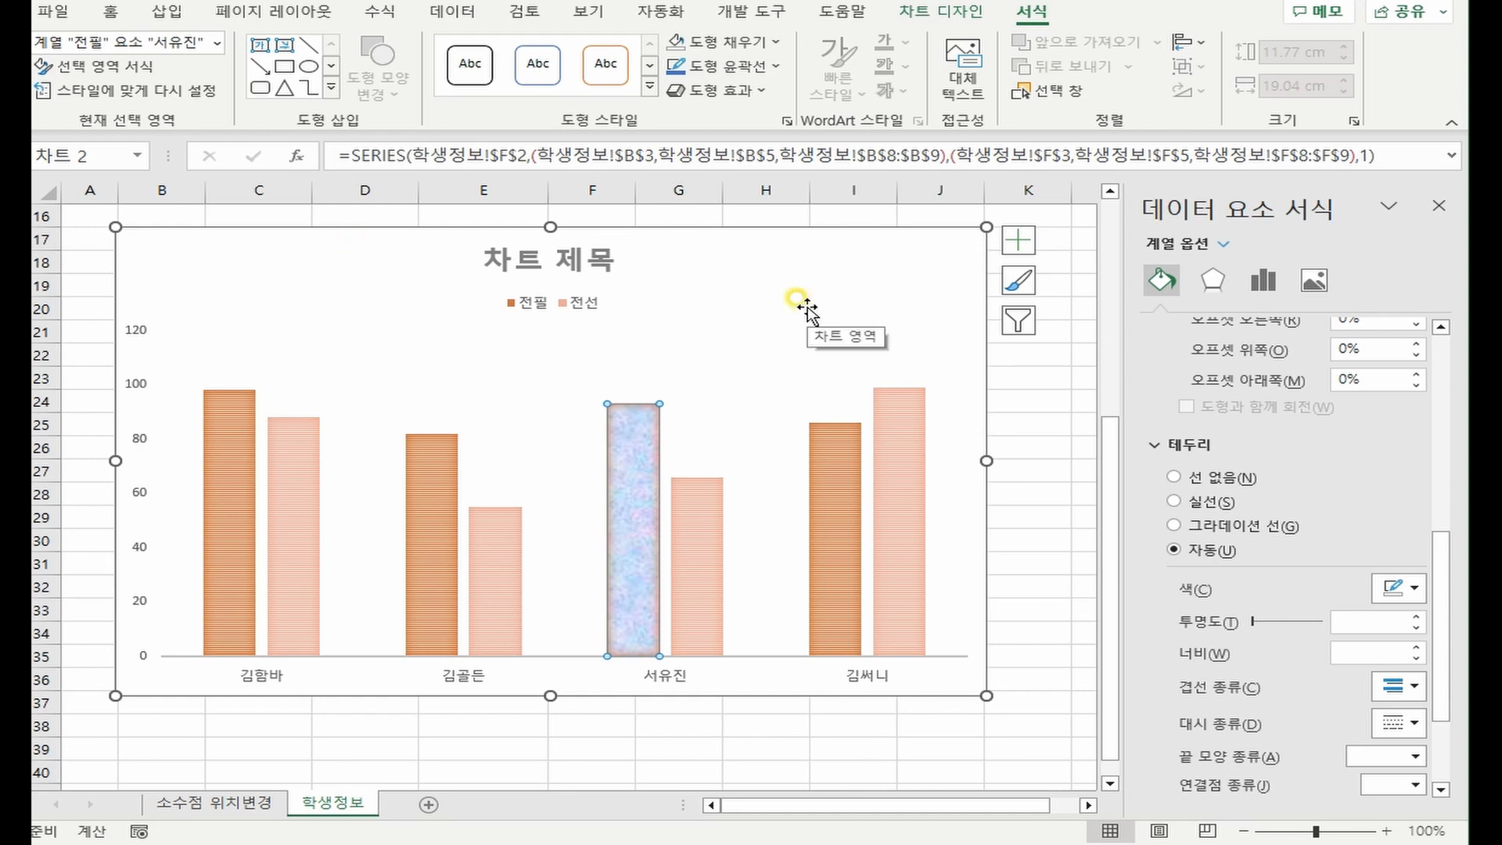
# Select the chart area and review the chart elements that can be added, including the legend options.
pyautogui.click(696, 264)
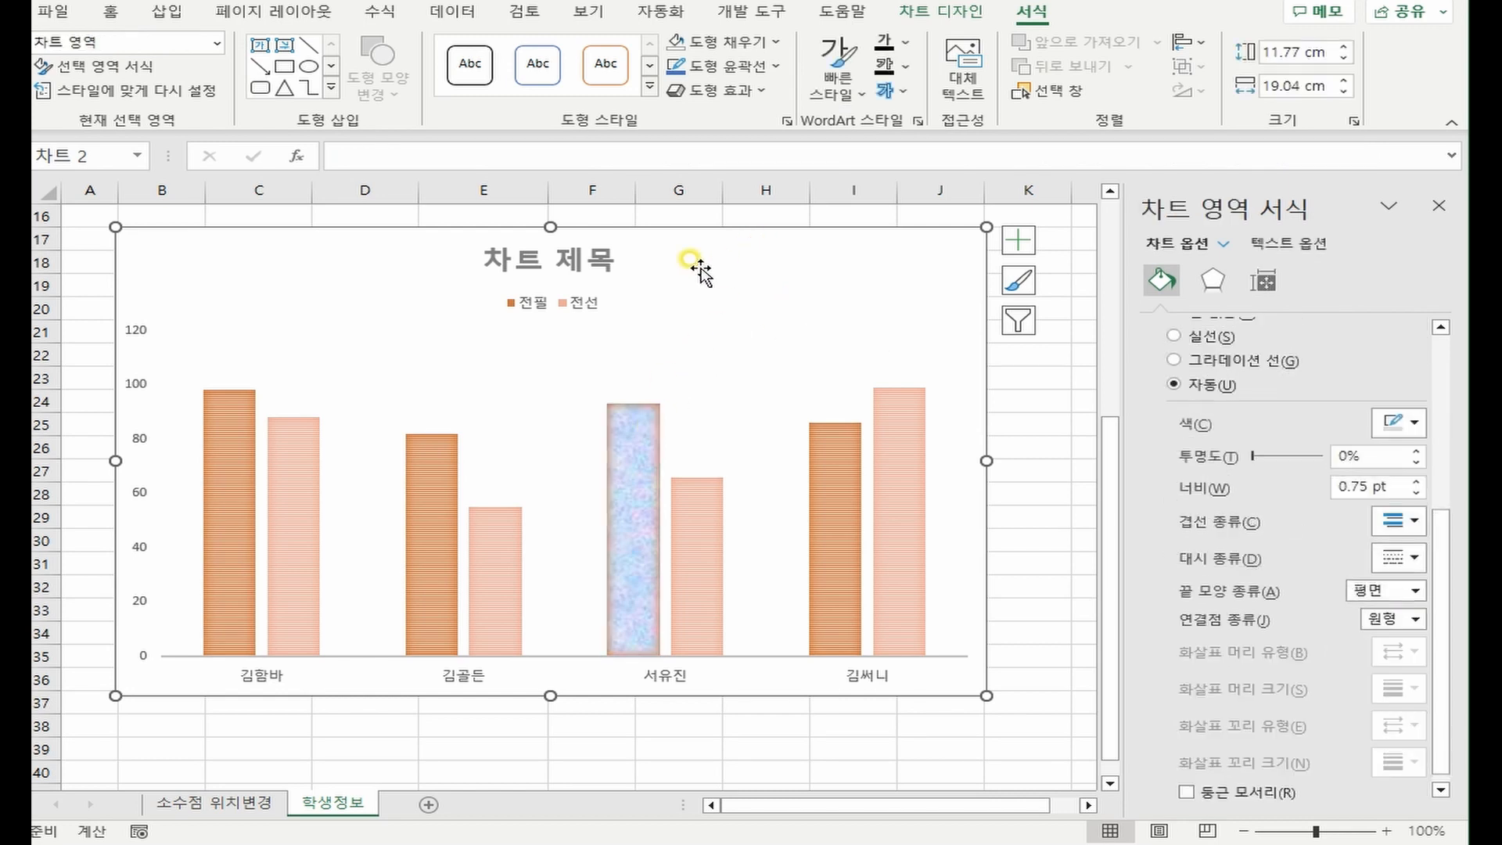
pyautogui.click(948, 13)
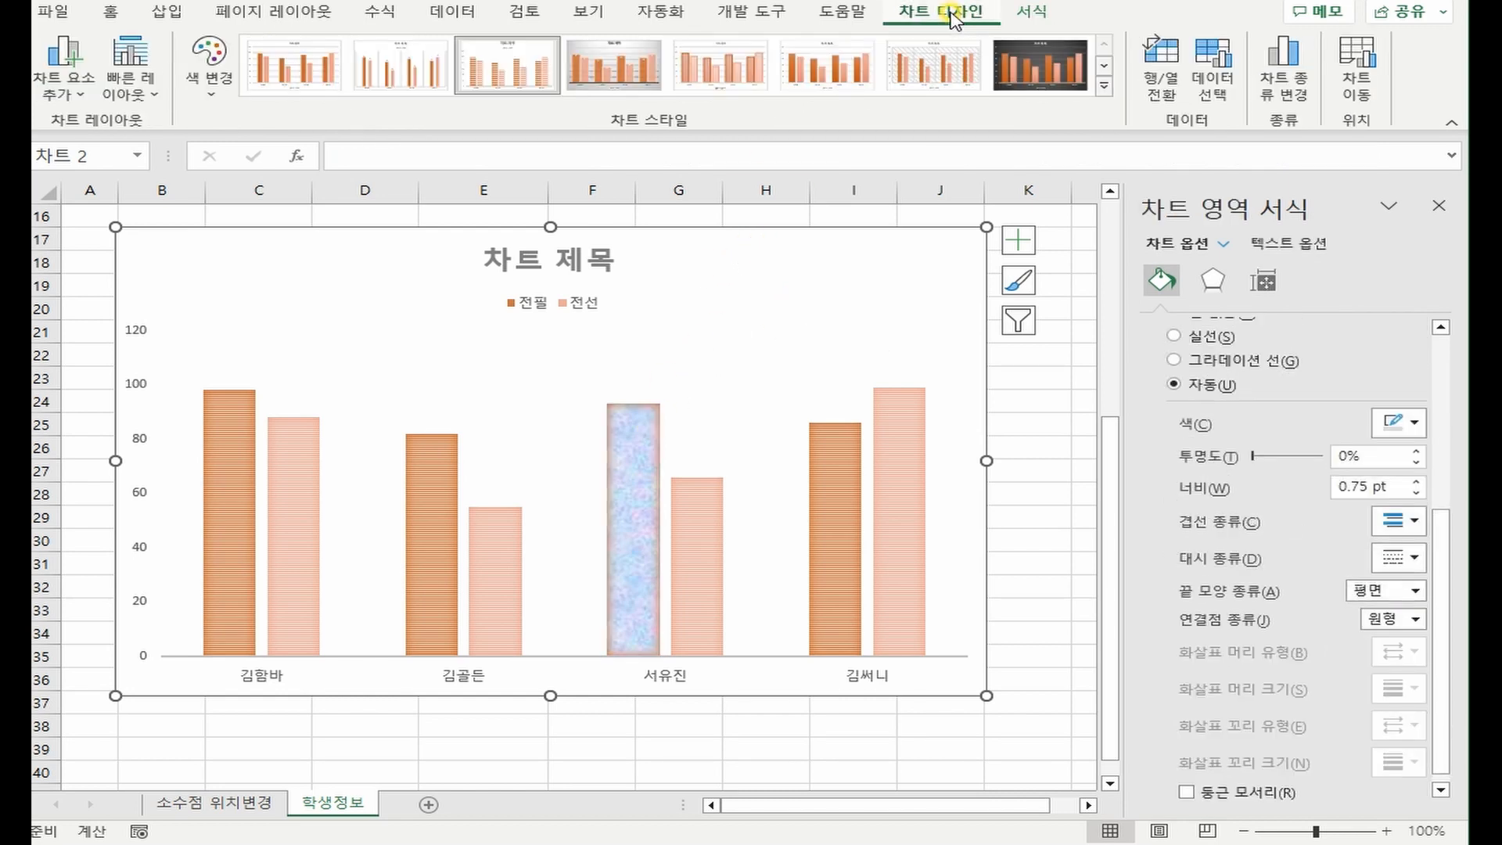
pyautogui.click(76, 90)
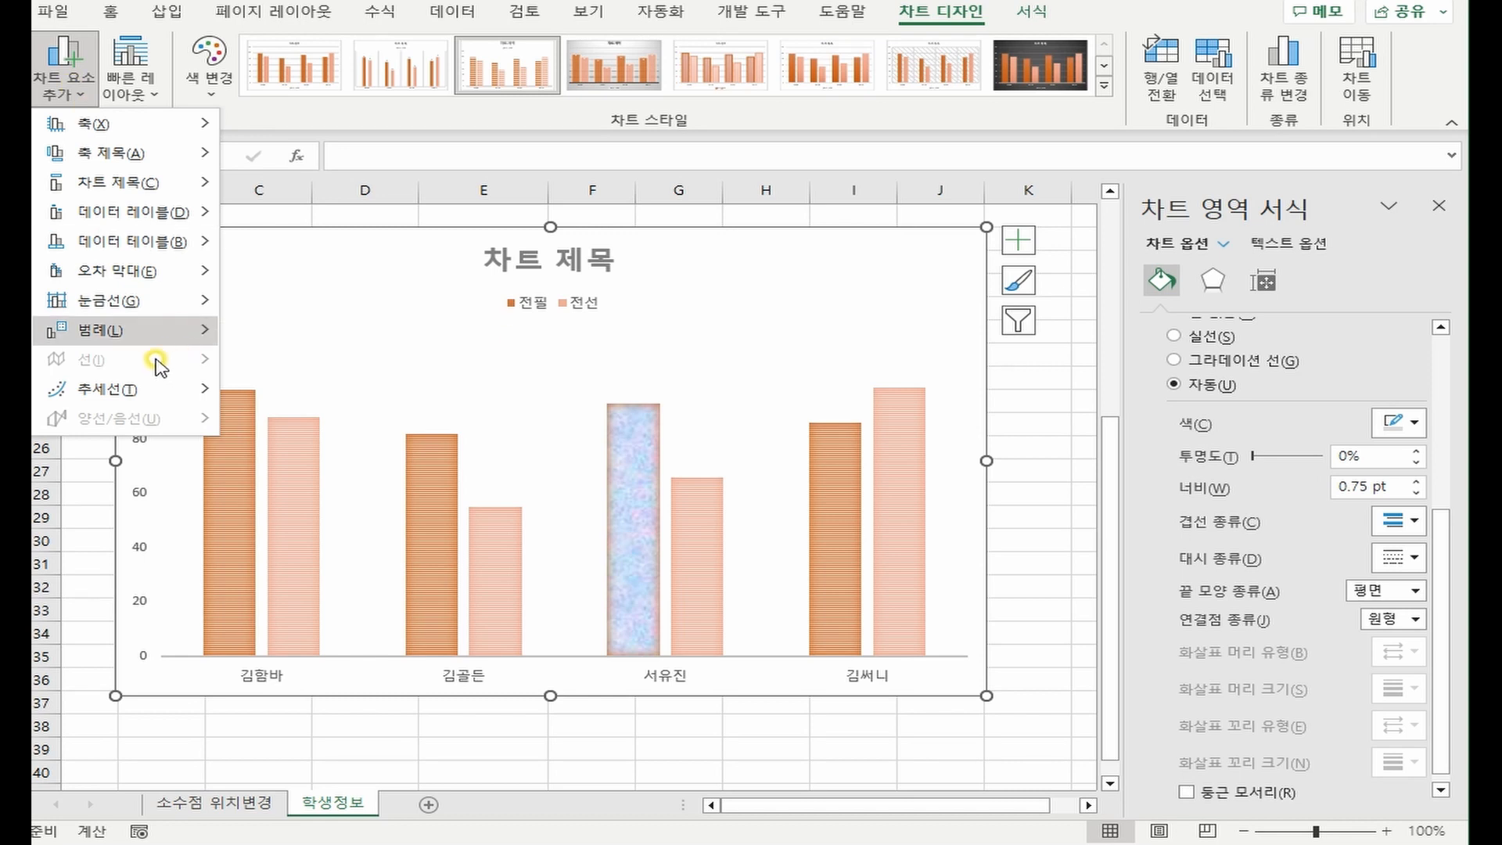
pyautogui.moveTo(182, 332)
pyautogui.click(772, 315)
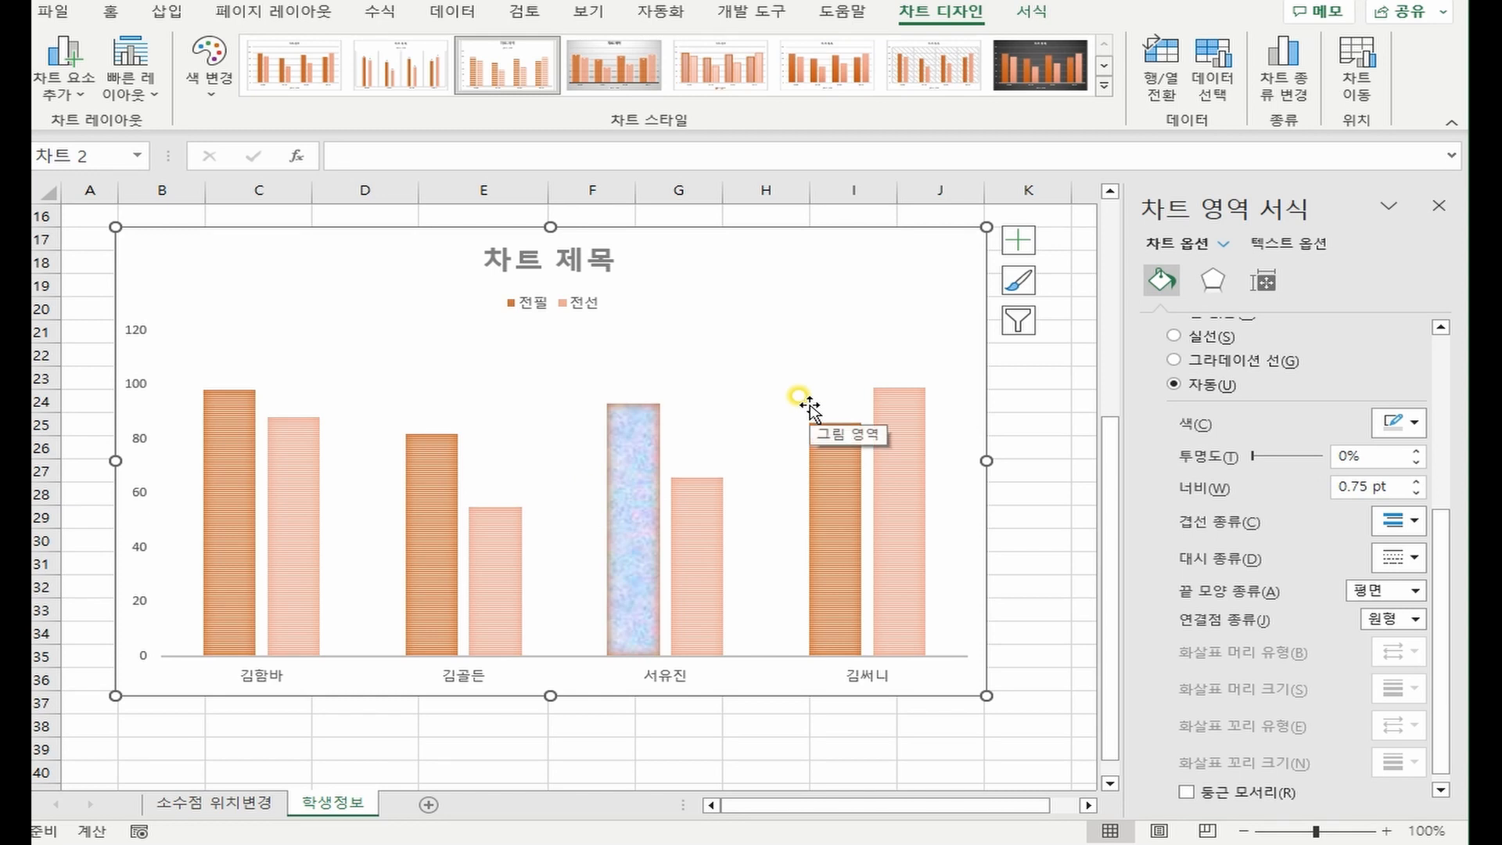
# Change the student score chart's type to the basic line chart (꺾은선형).
pyautogui.rightClick(863, 254)
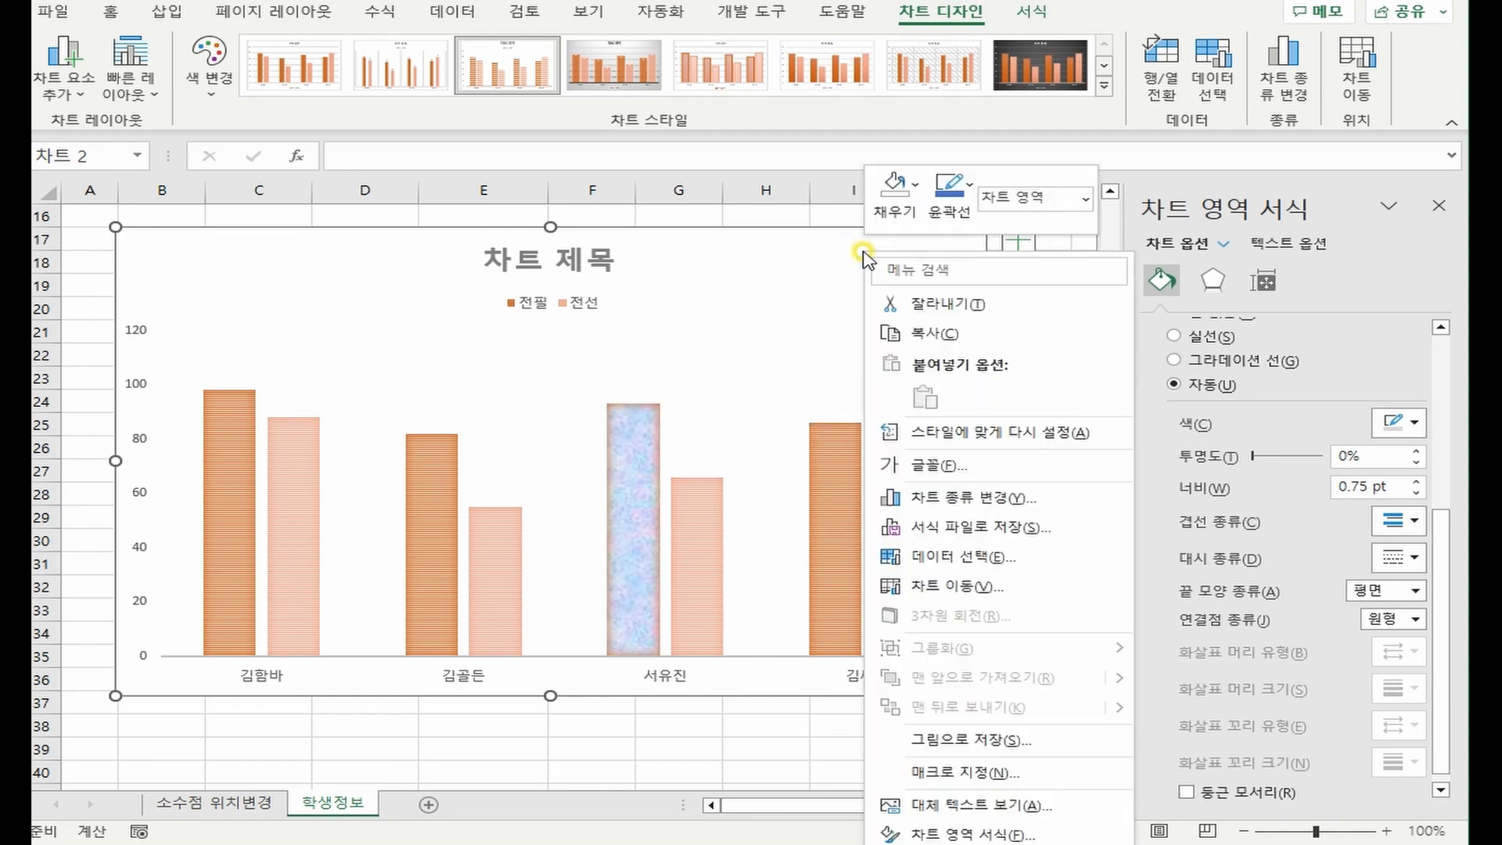
pyautogui.click(1284, 92)
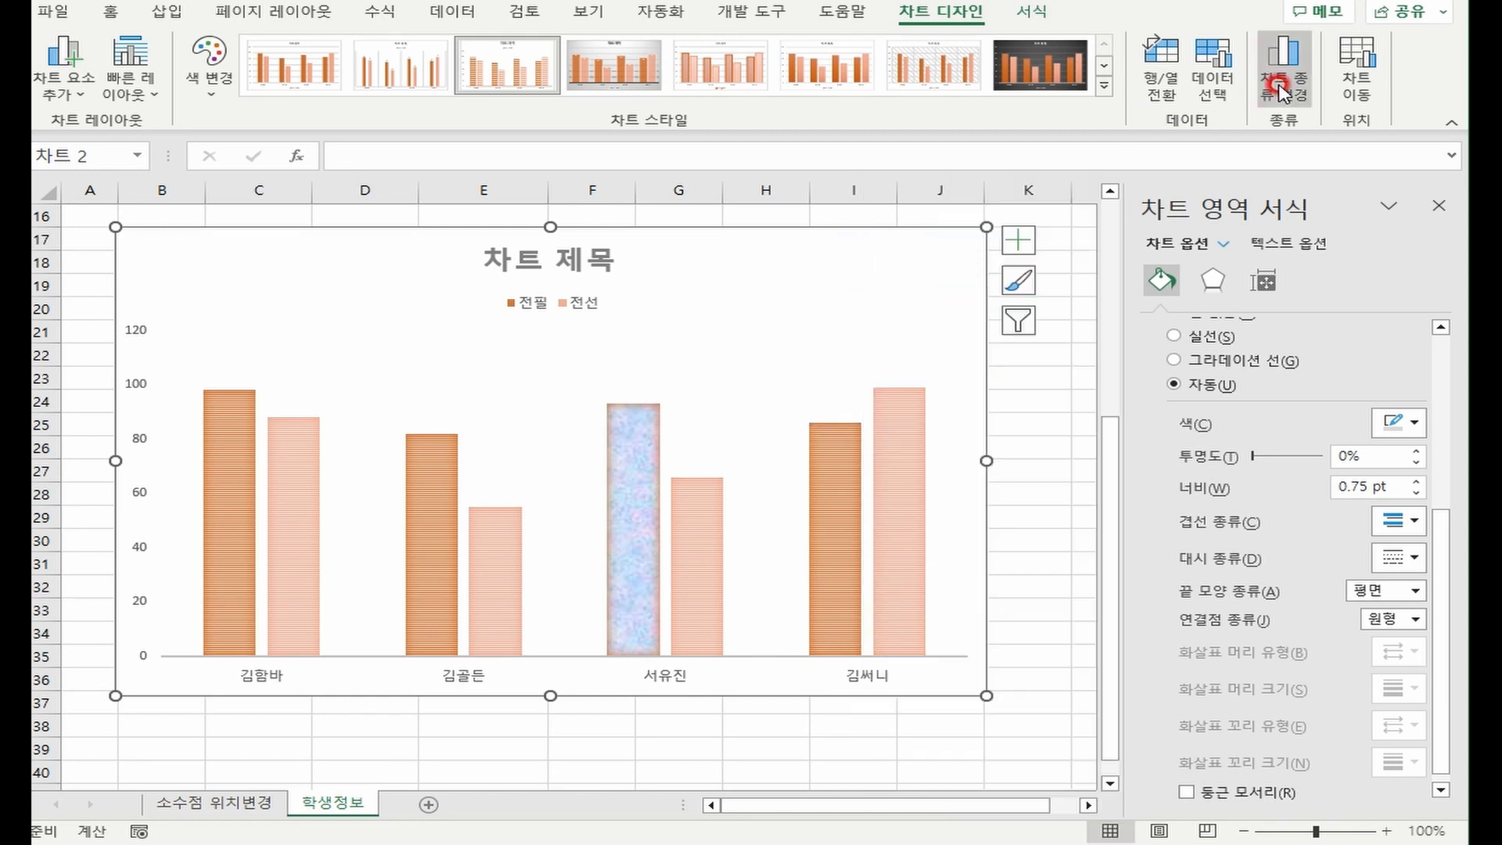
pyautogui.click(478, 249)
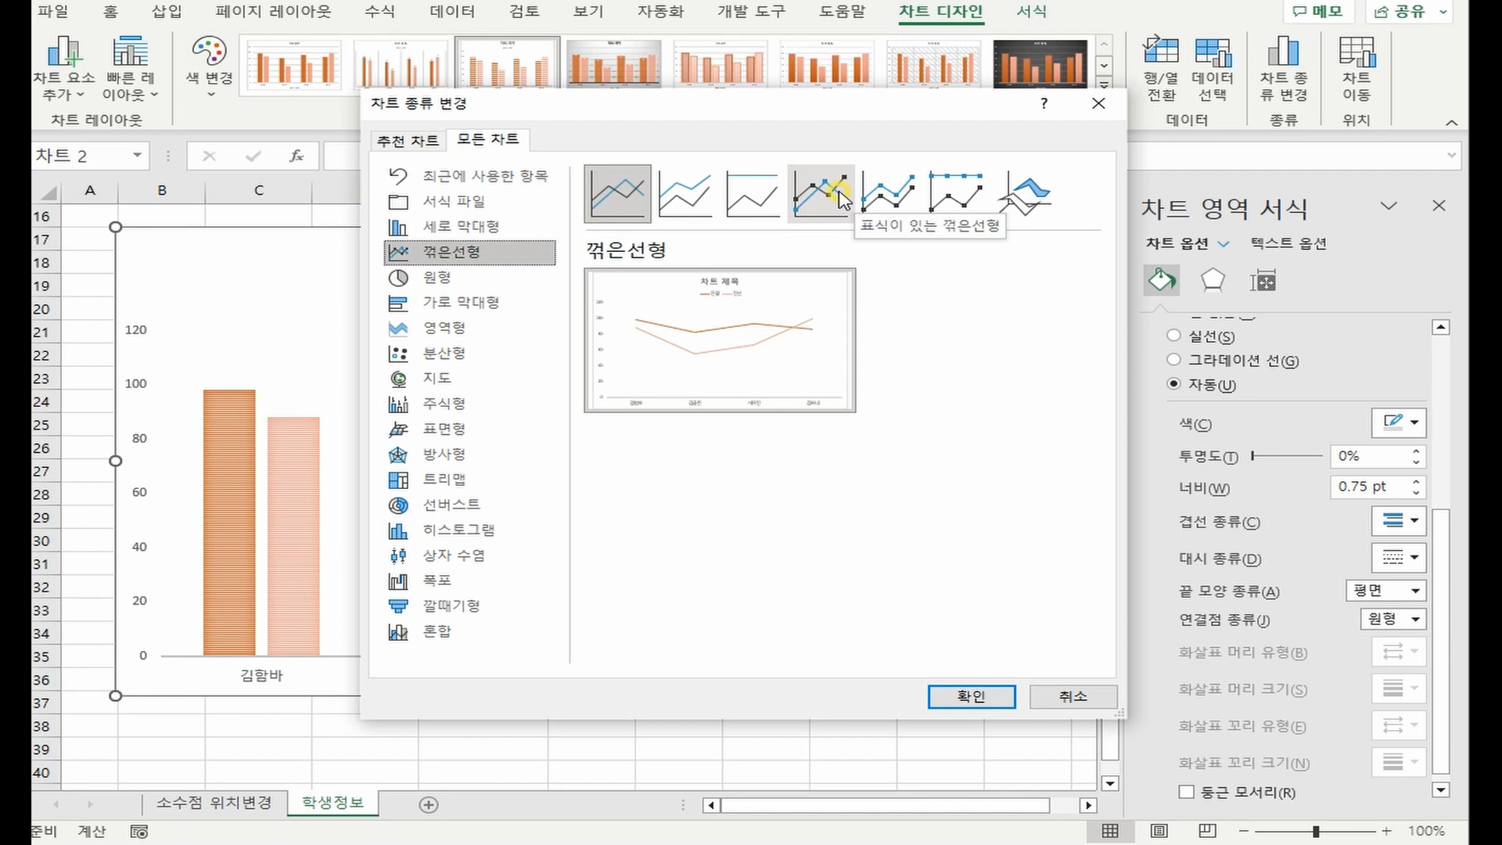
pyautogui.doubleClick(599, 188)
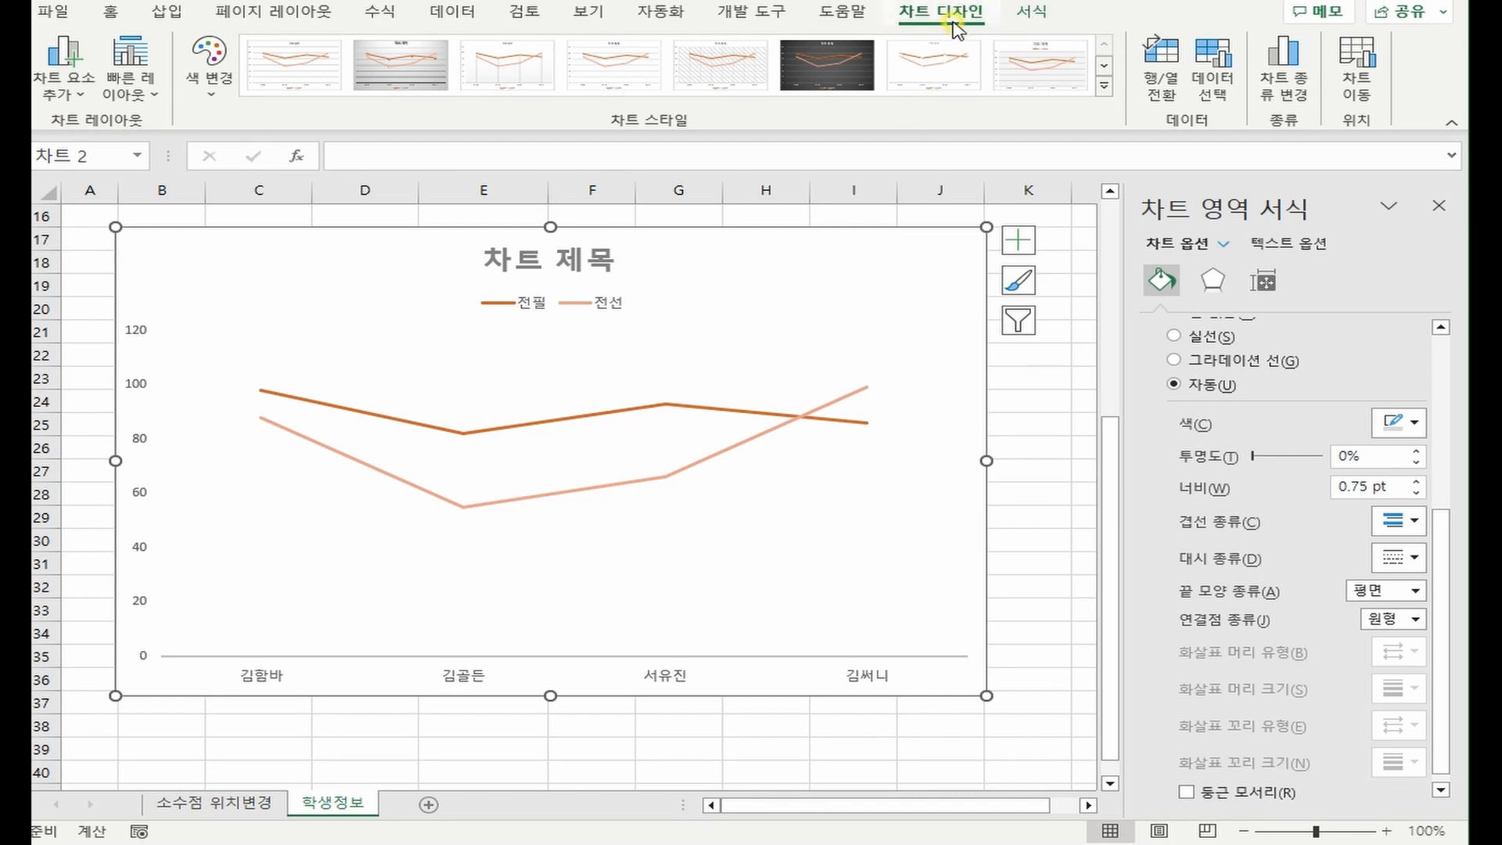
# Add high-low lines (최고/최저값 연결선) between the 전필 and 전선 series.
pyautogui.click(71, 90)
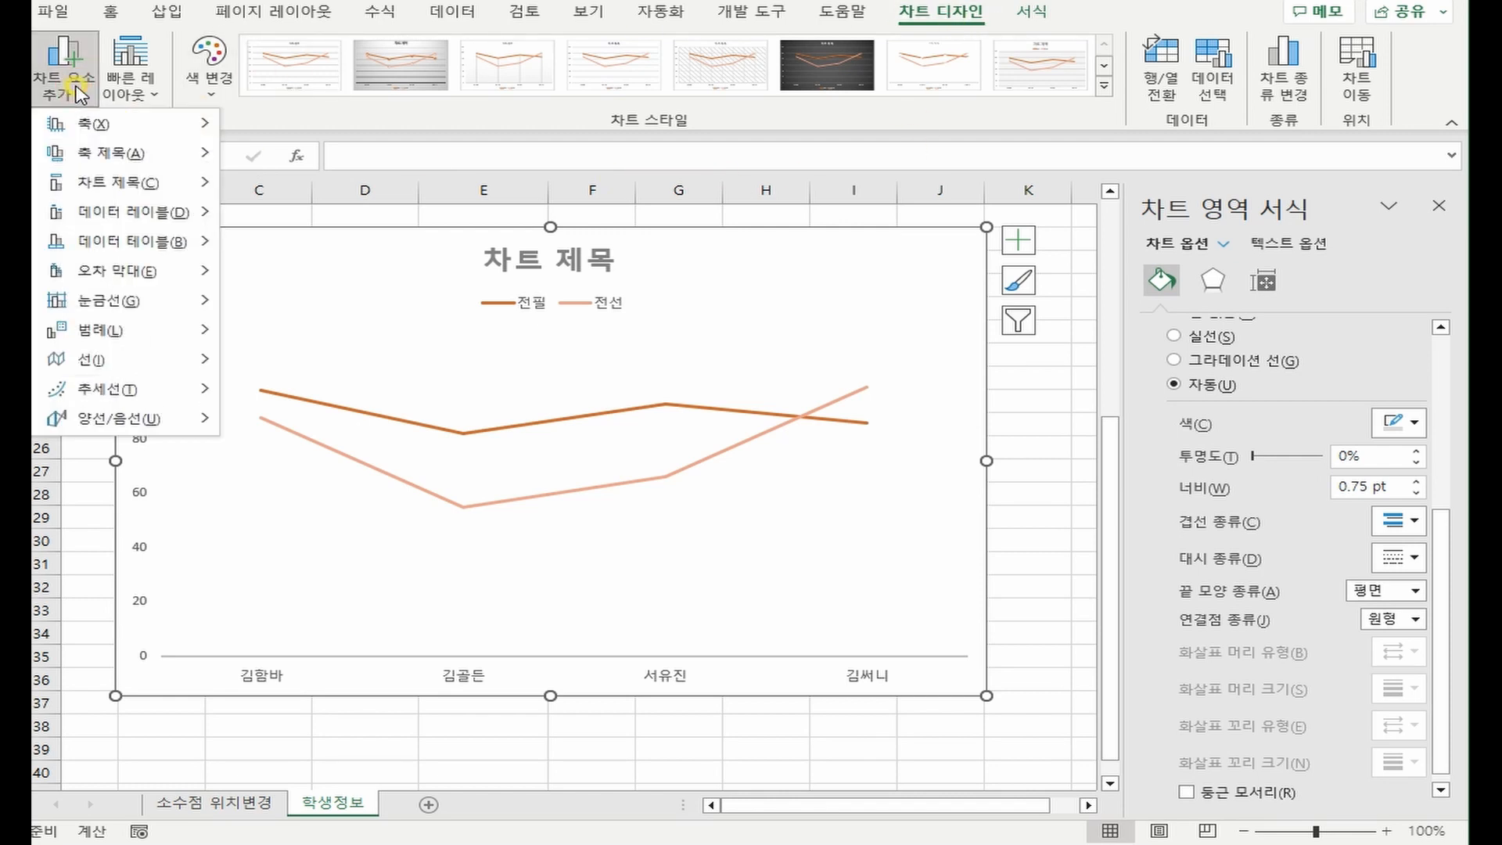
pyautogui.moveTo(103, 363)
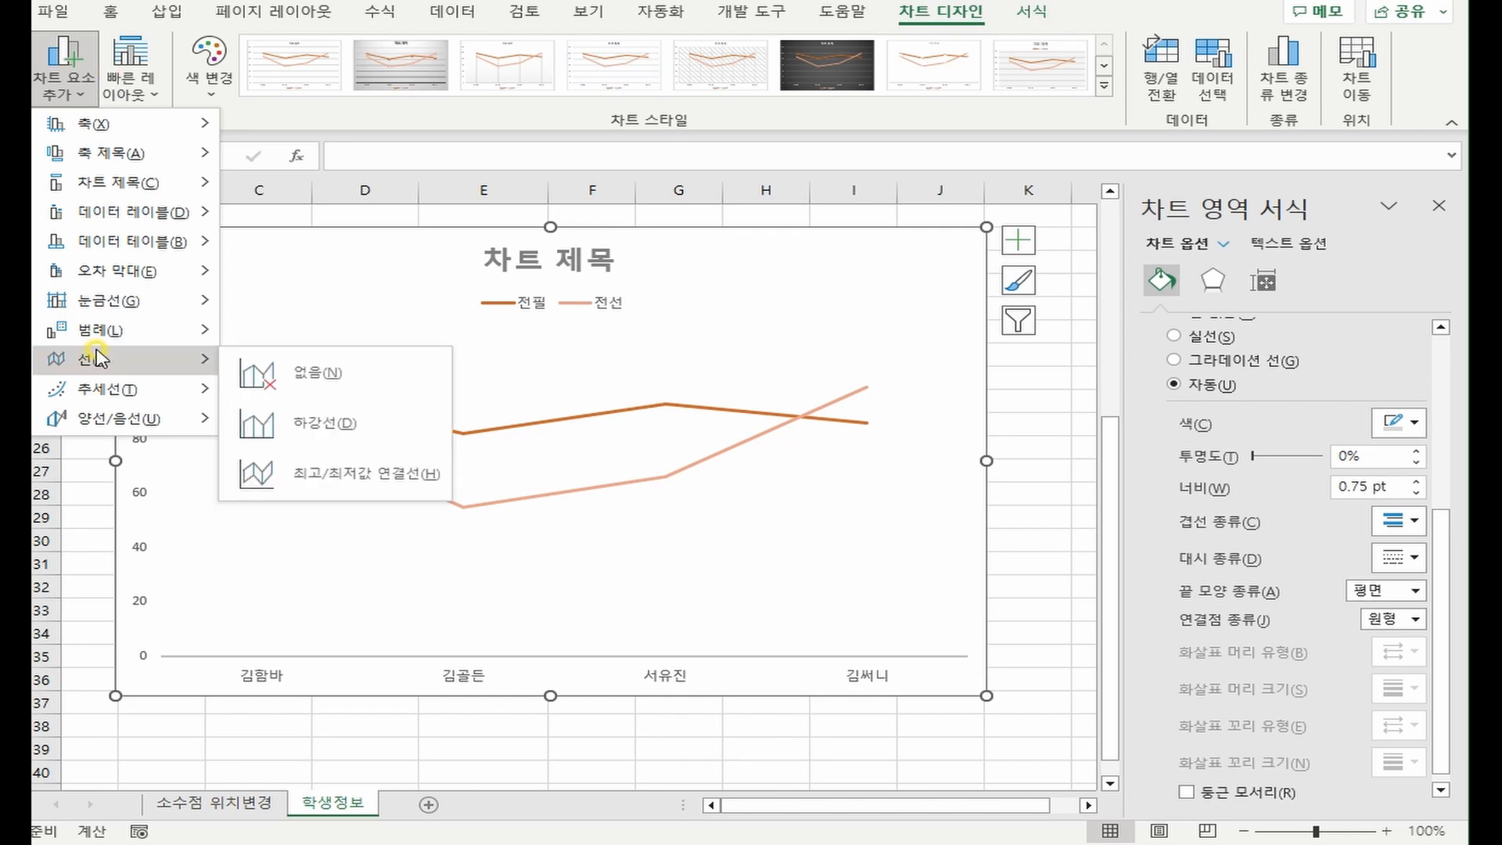
pyautogui.click(420, 475)
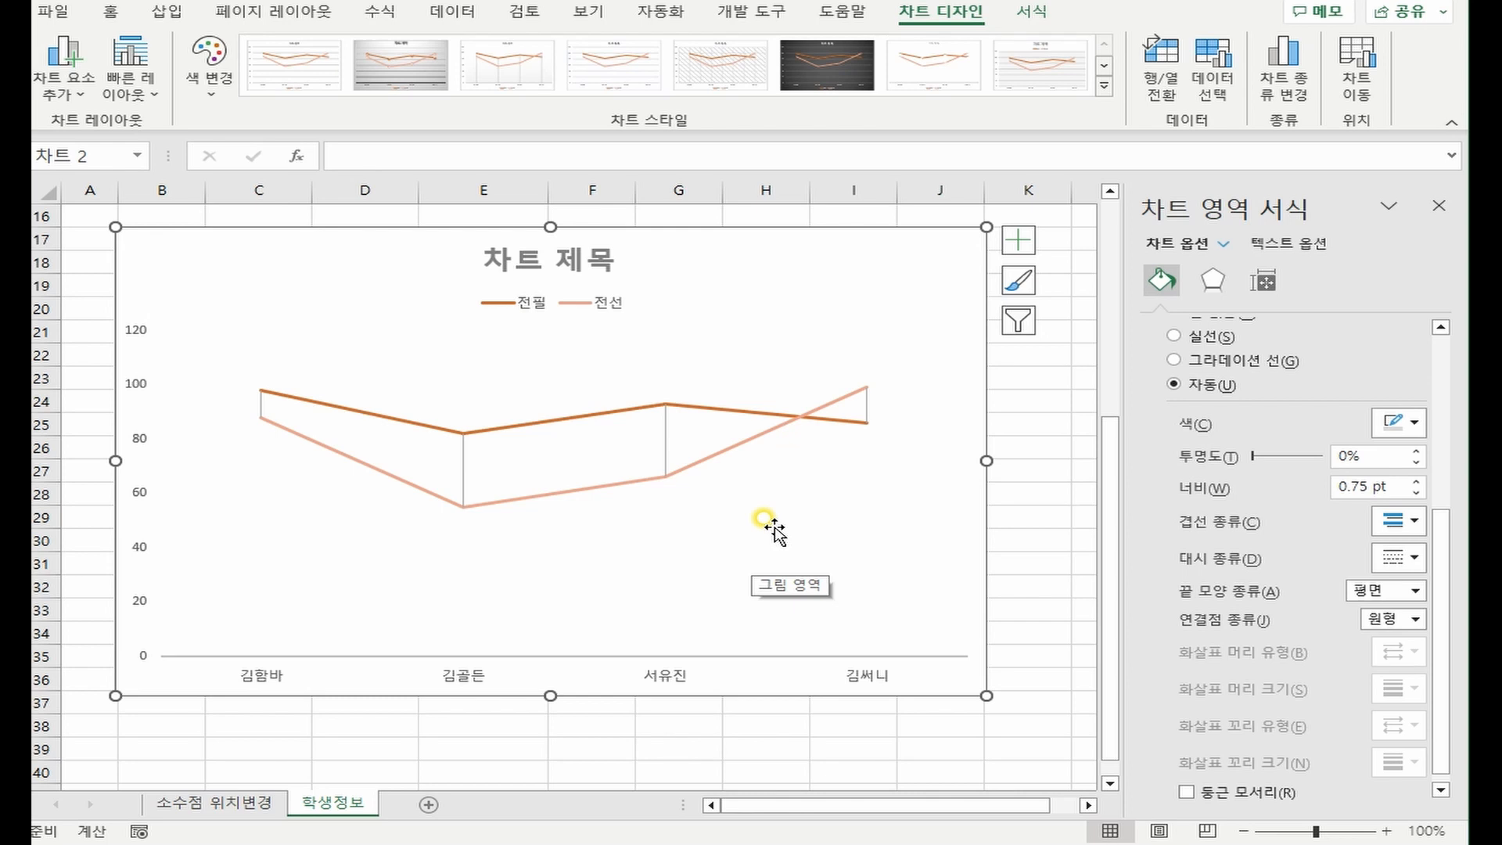
# Format the high-low lines as red 3.5 pt solid lines with a stealth arrow head and a diamond arrow tail.
pyautogui.click(665, 430)
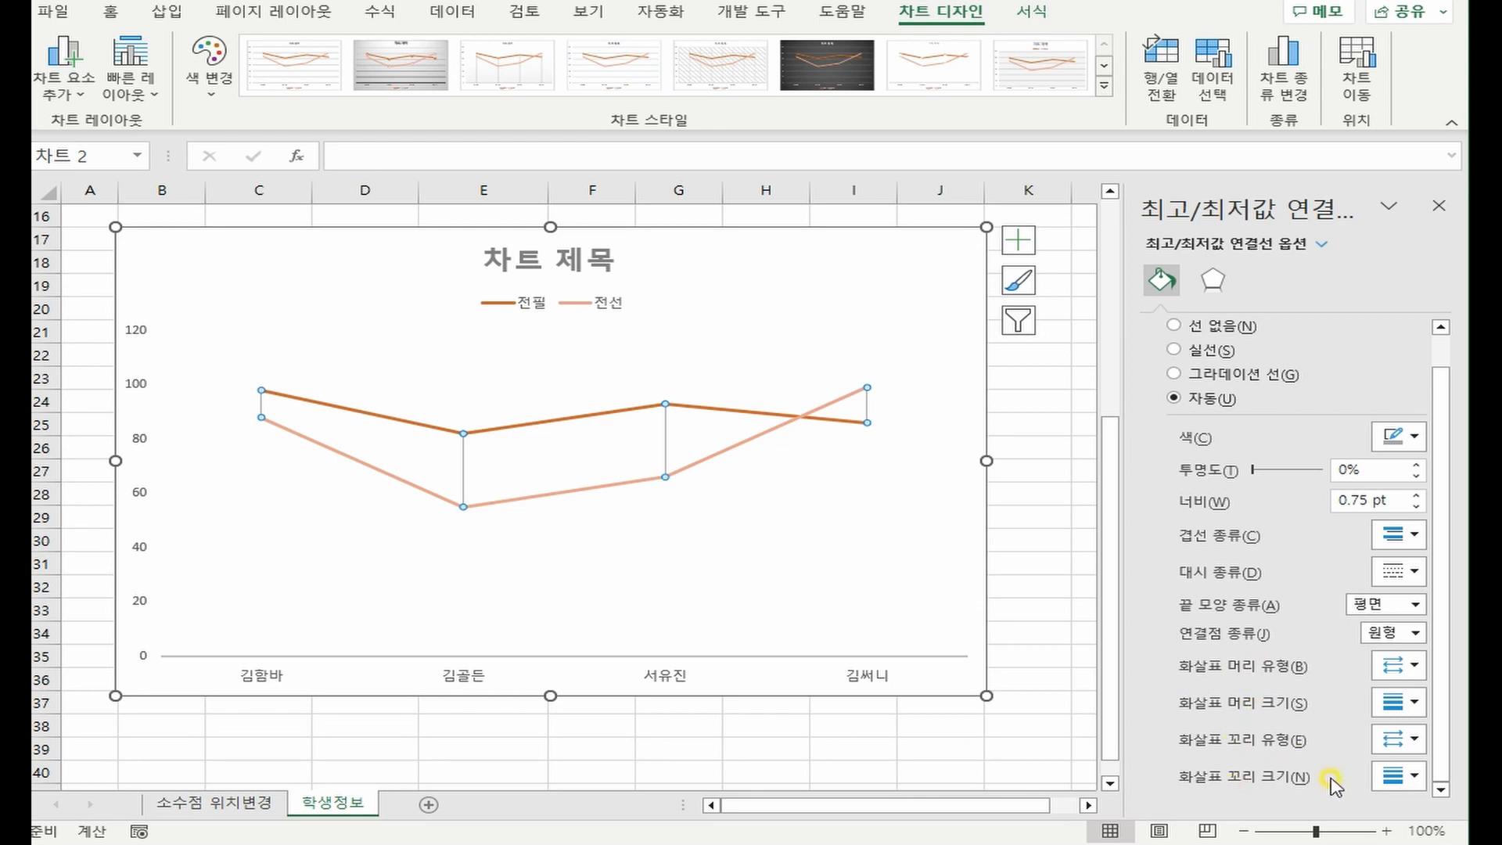
pyautogui.click(1391, 667)
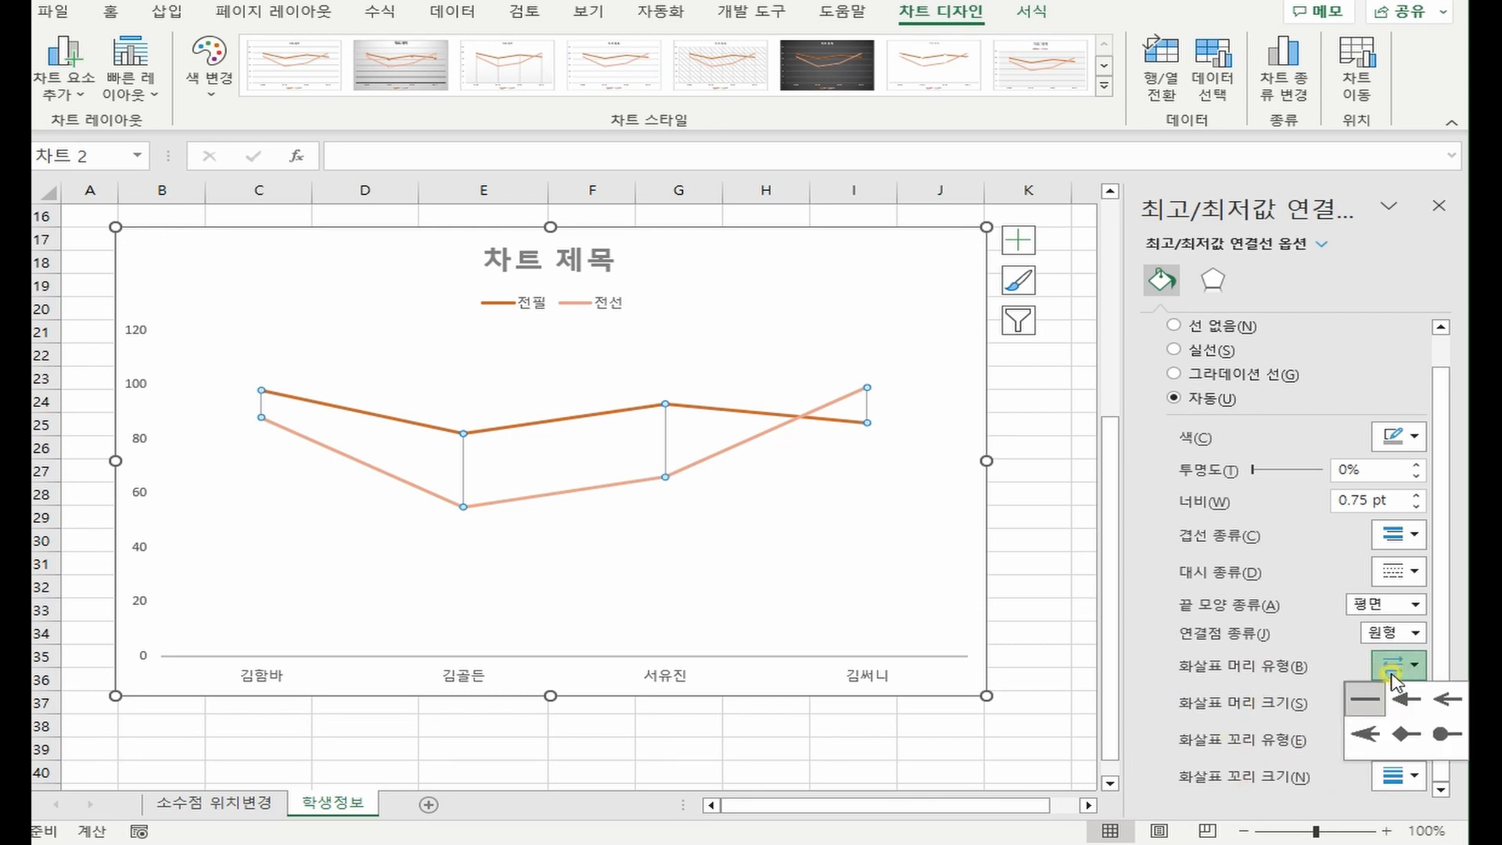
pyautogui.click(1377, 737)
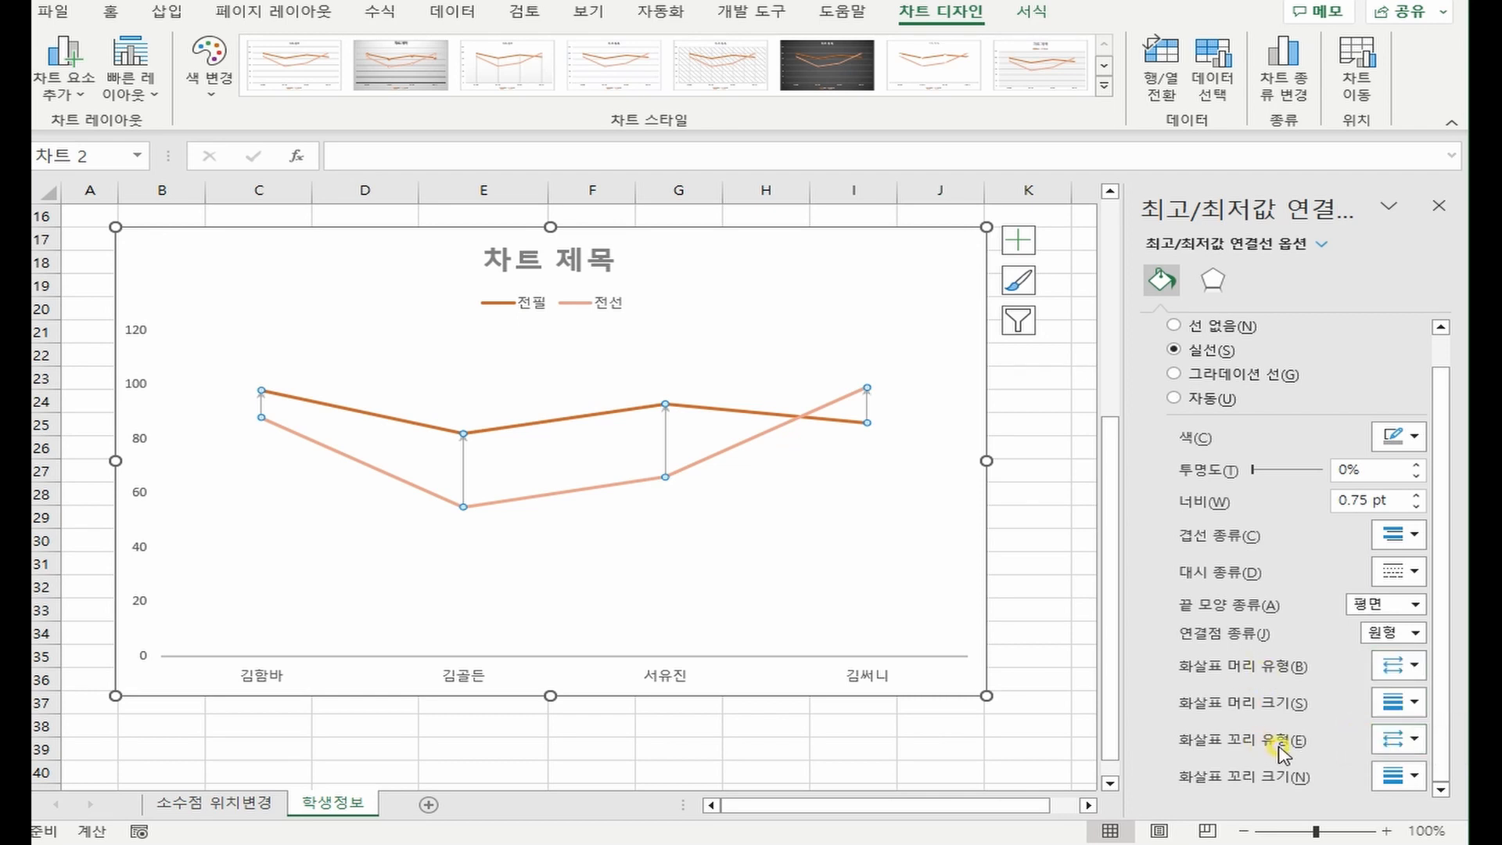
pyautogui.click(1392, 738)
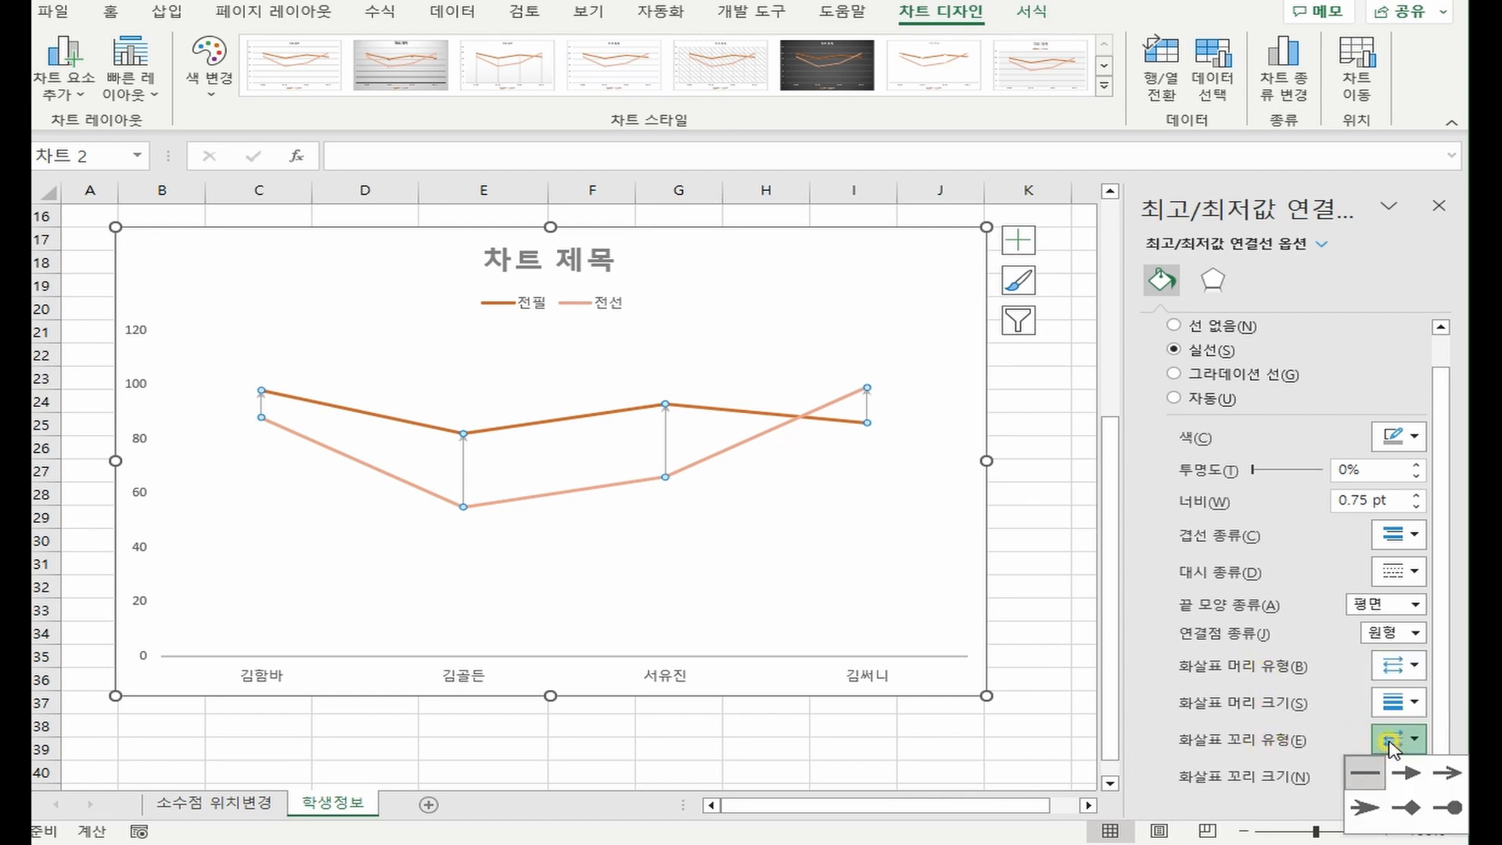
pyautogui.click(1409, 810)
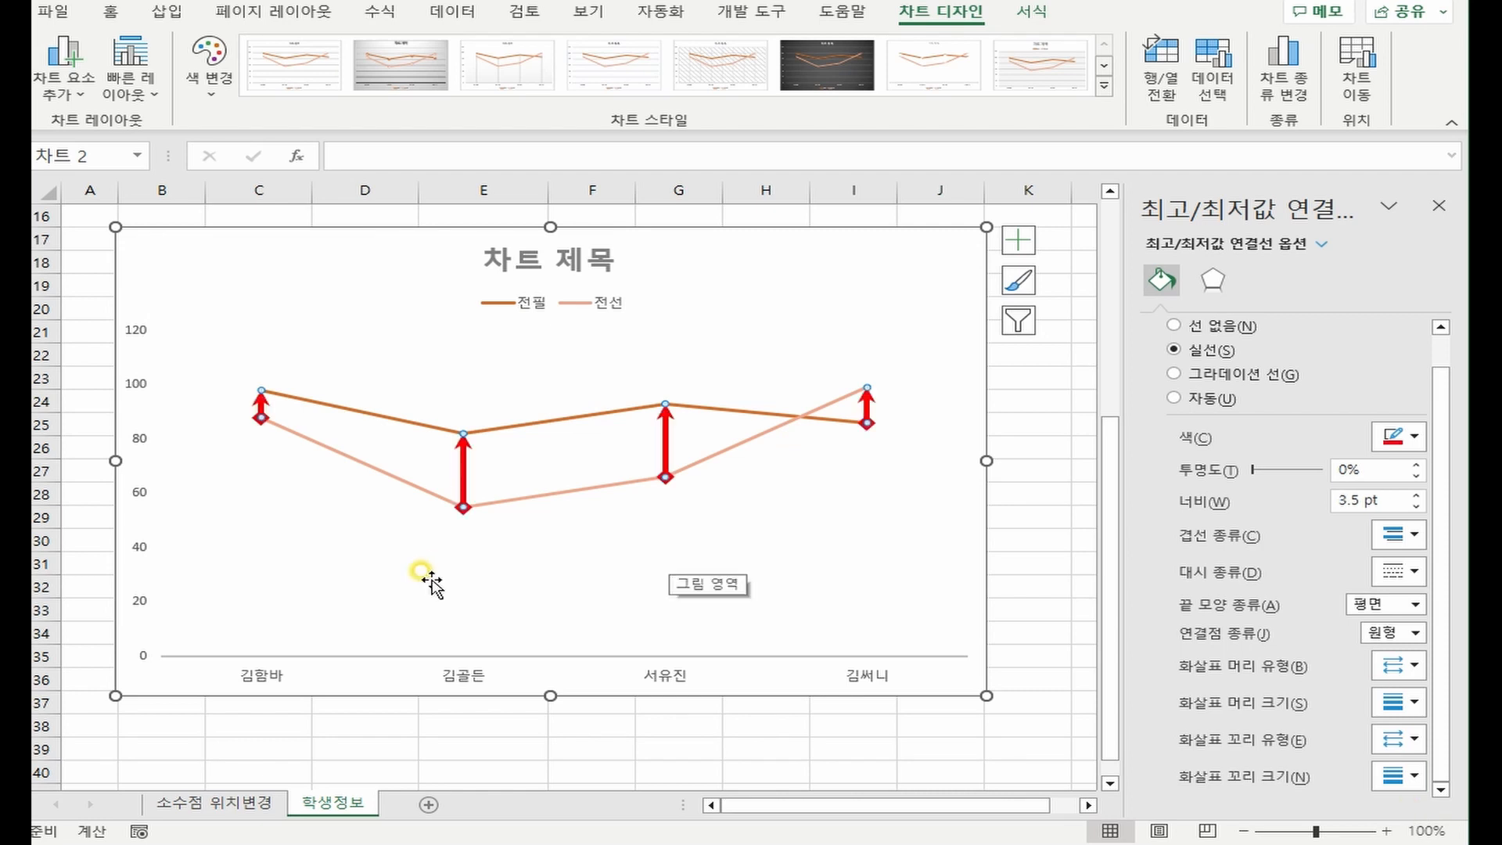